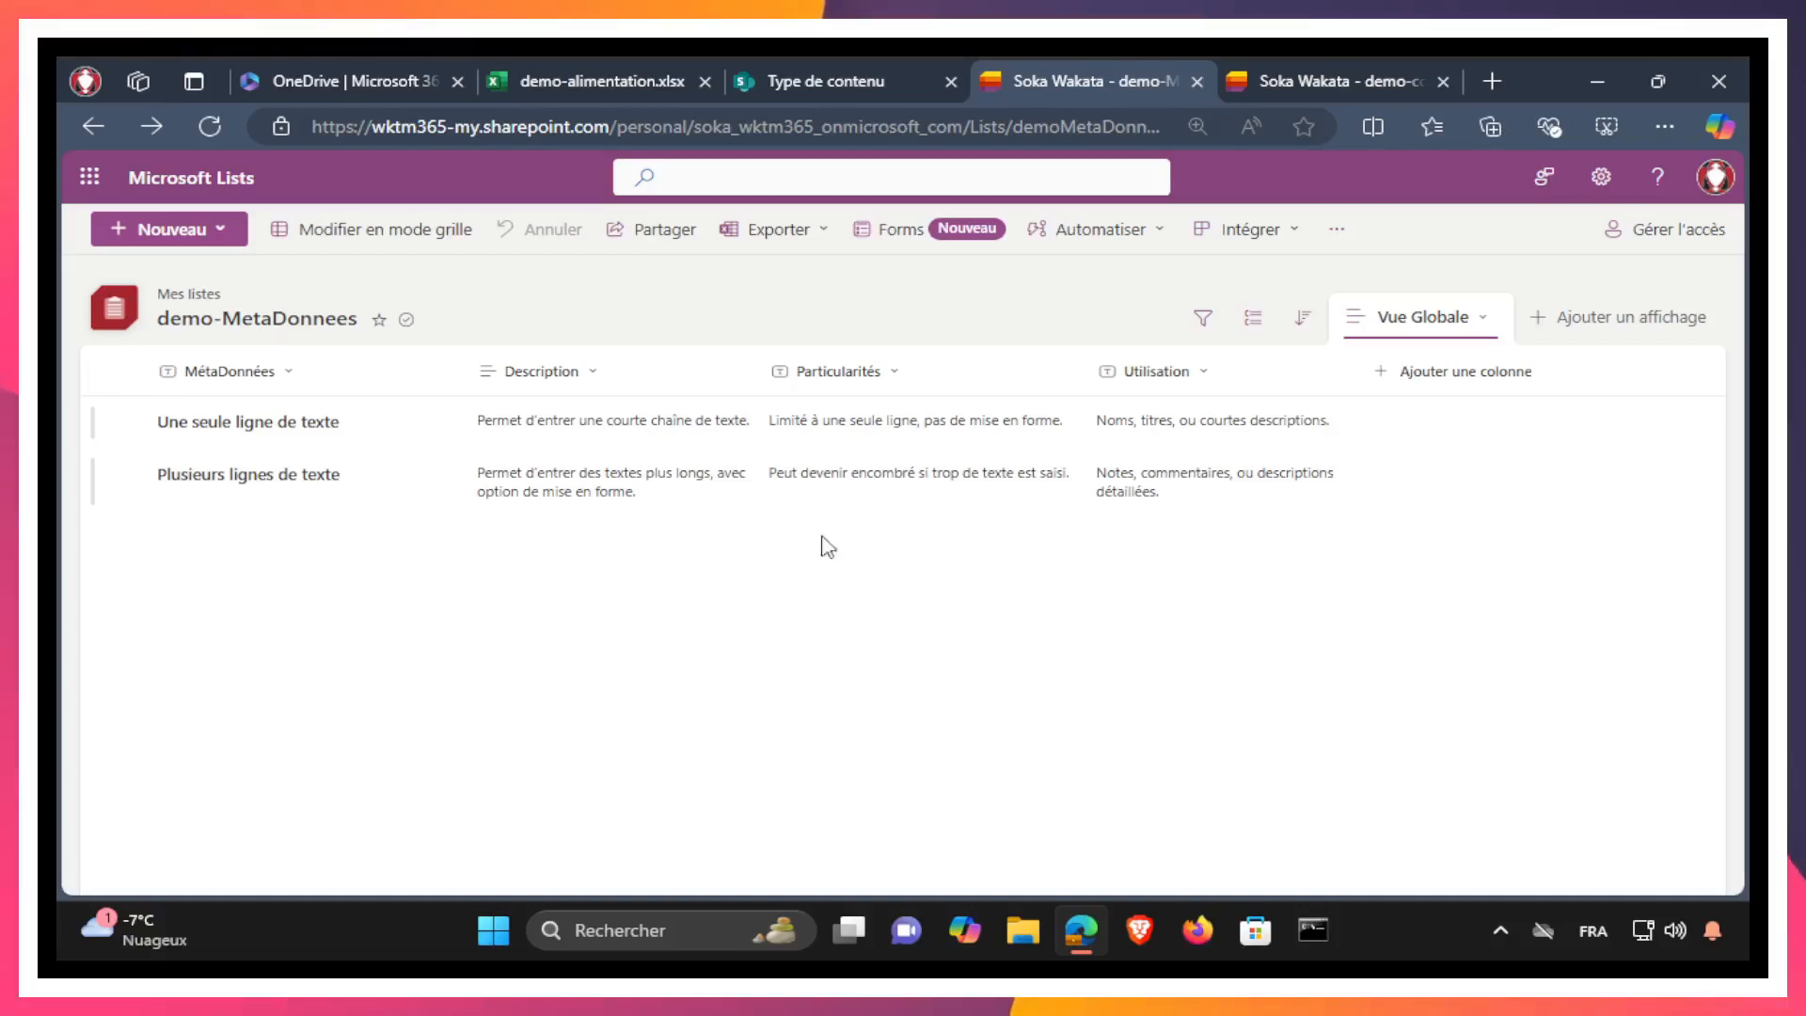
Start a new column of type Emplacement in the demo-MetaDonnees list and name it "Emplacement"
left_click(1488, 374)
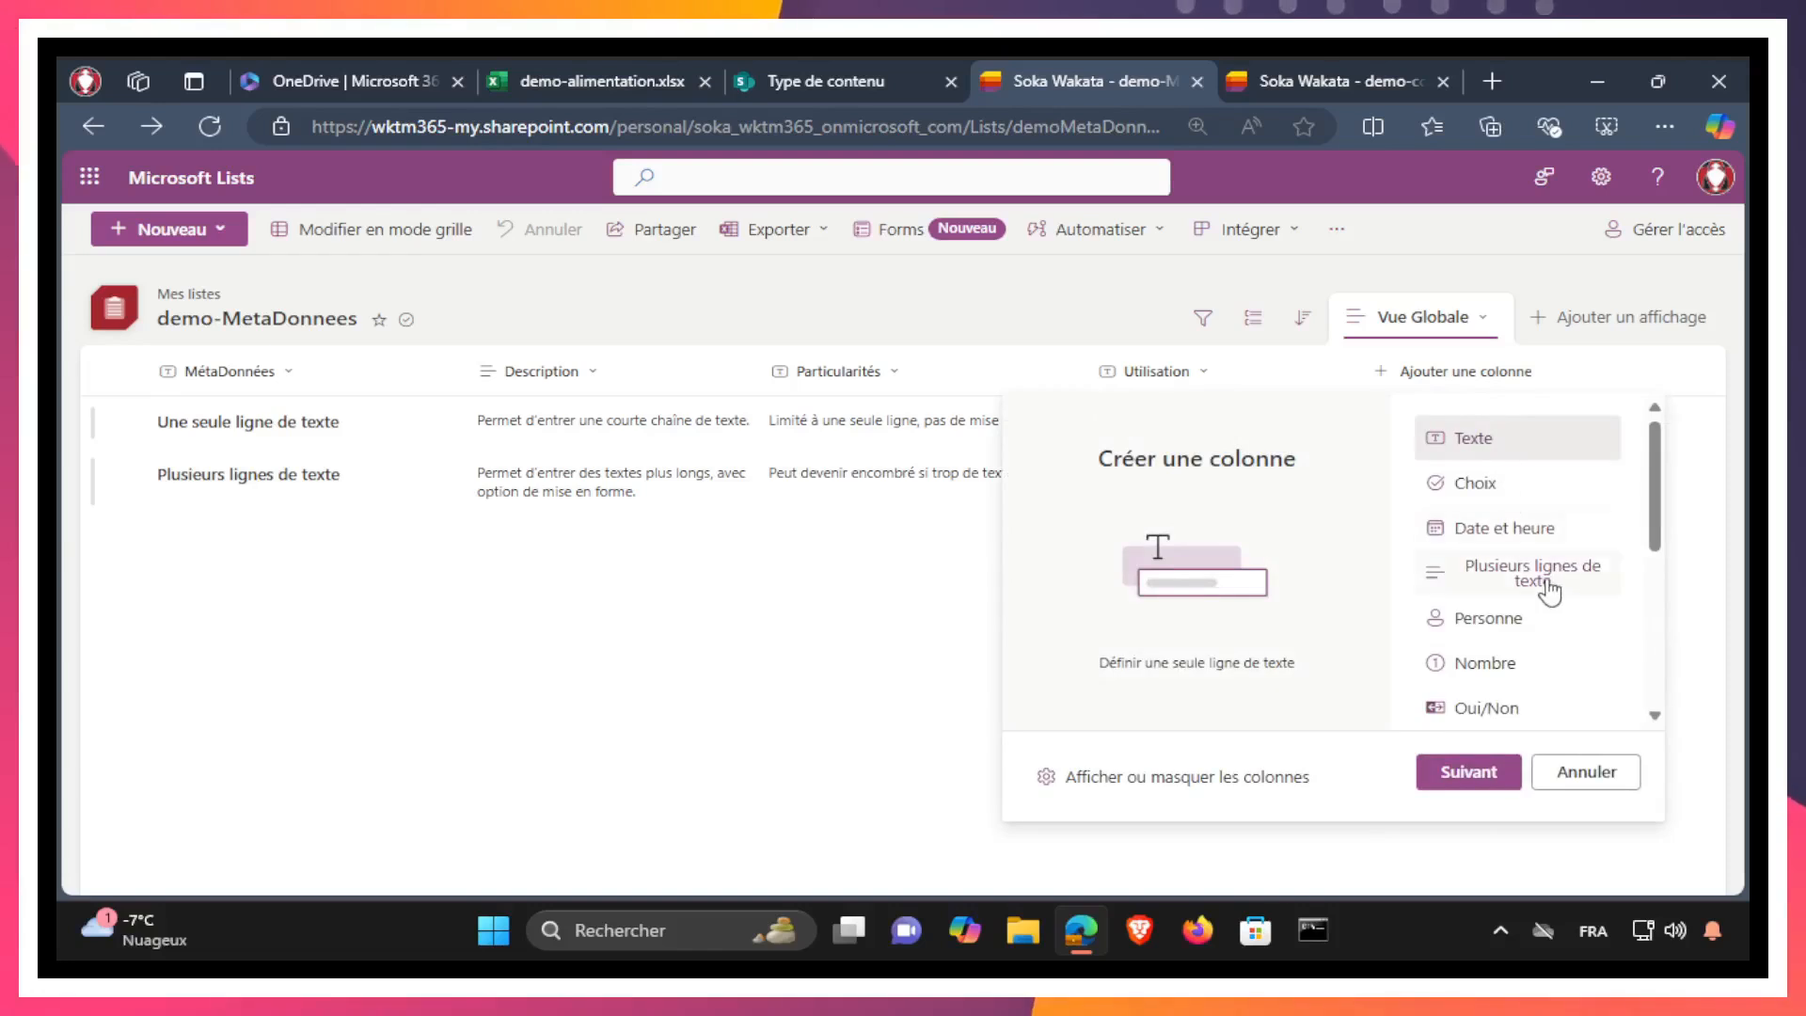
scroll(1550, 606, "down", 2)
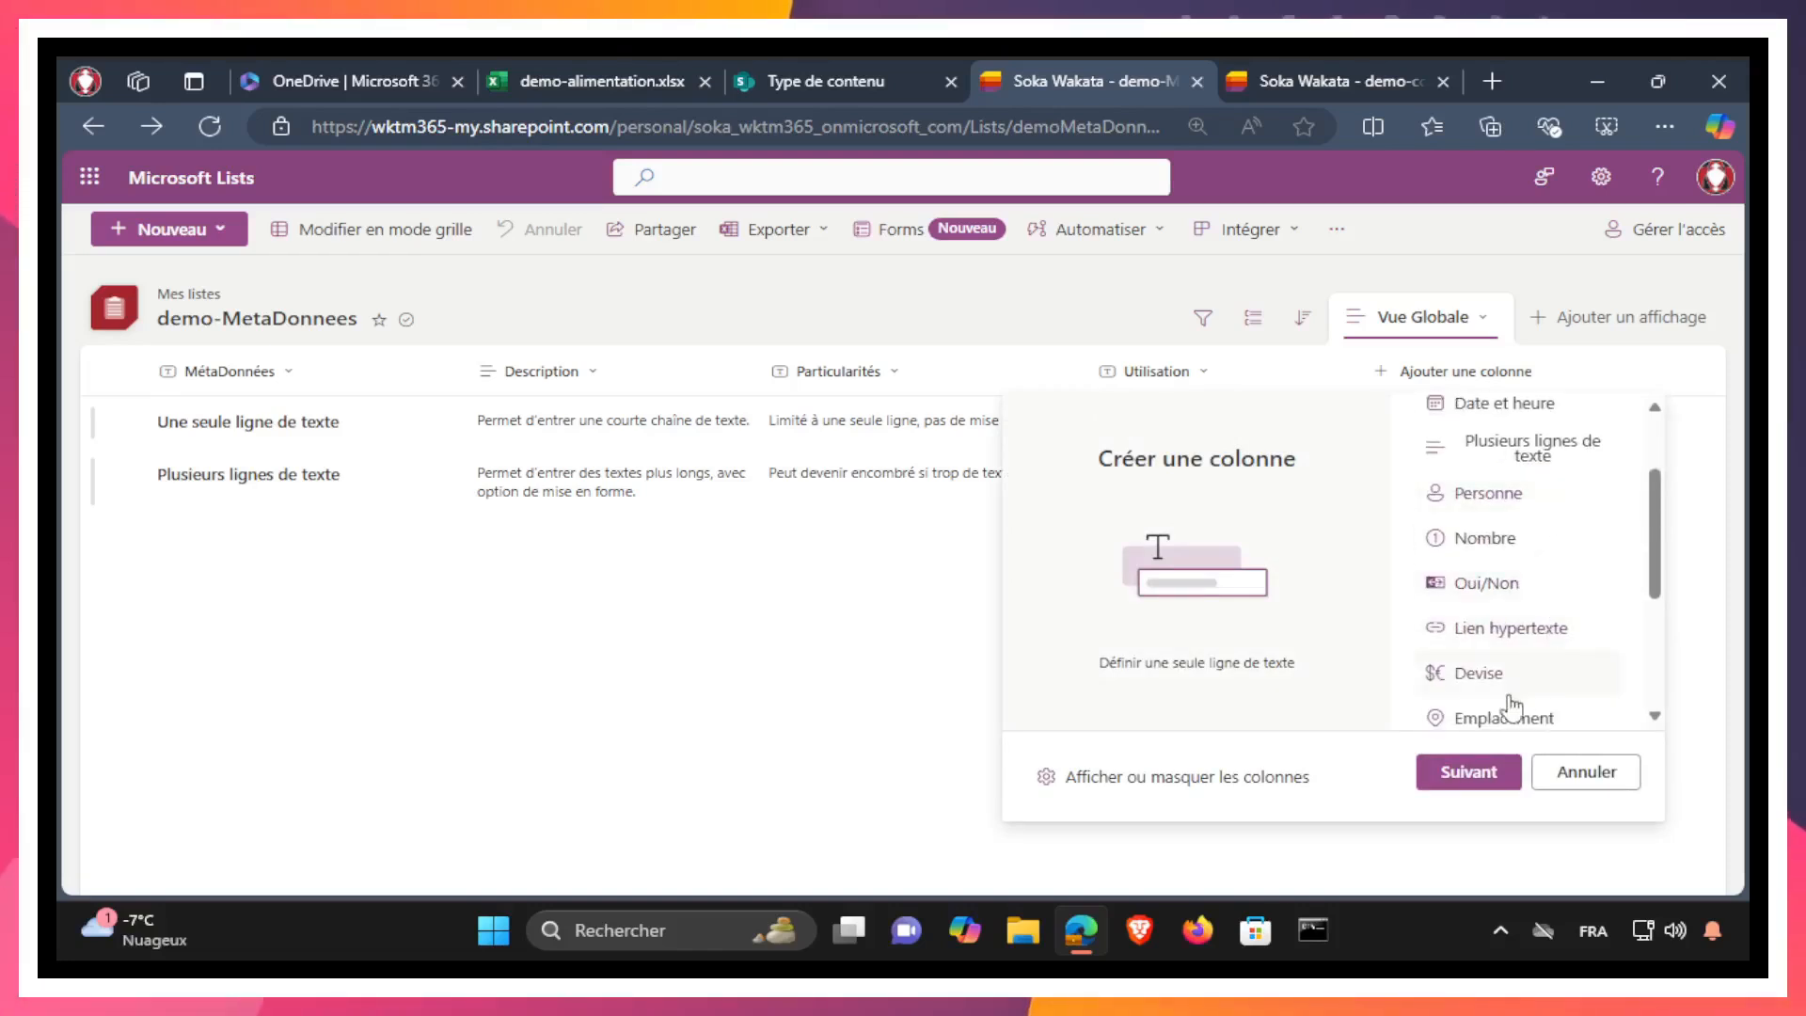
left_click(1480, 720)
left_click(1469, 775)
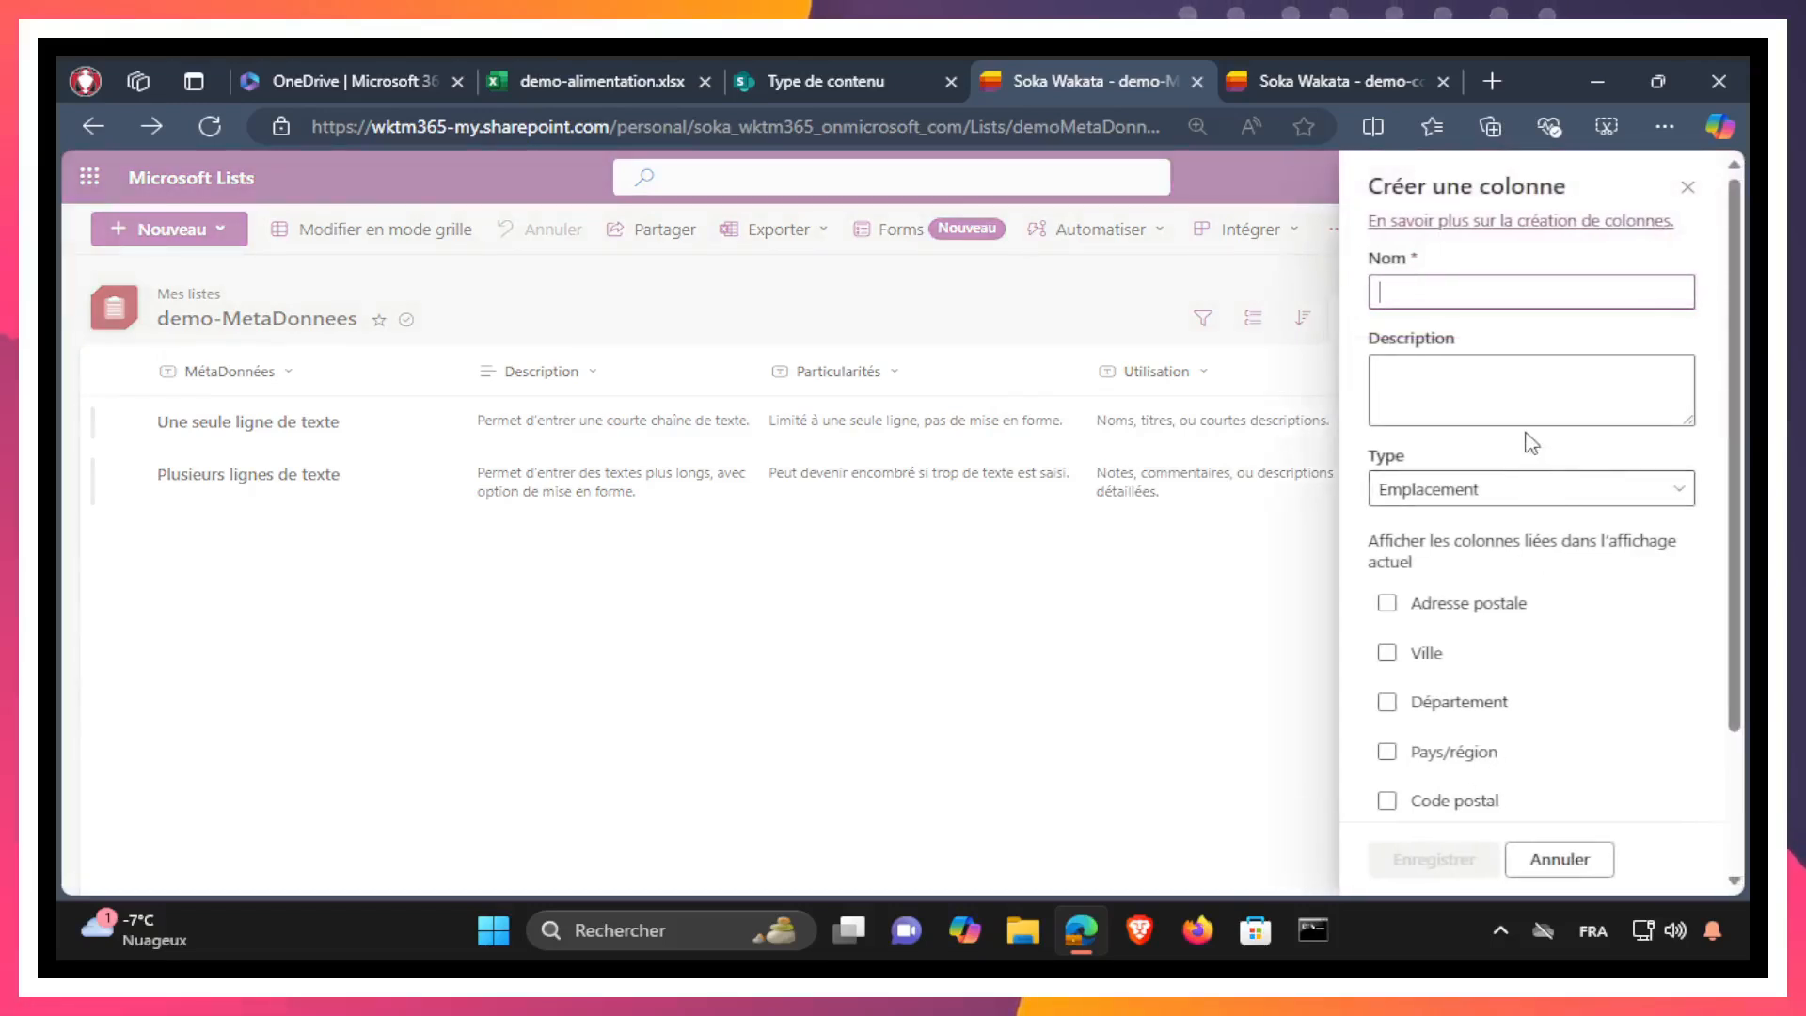
type("Emplacement")
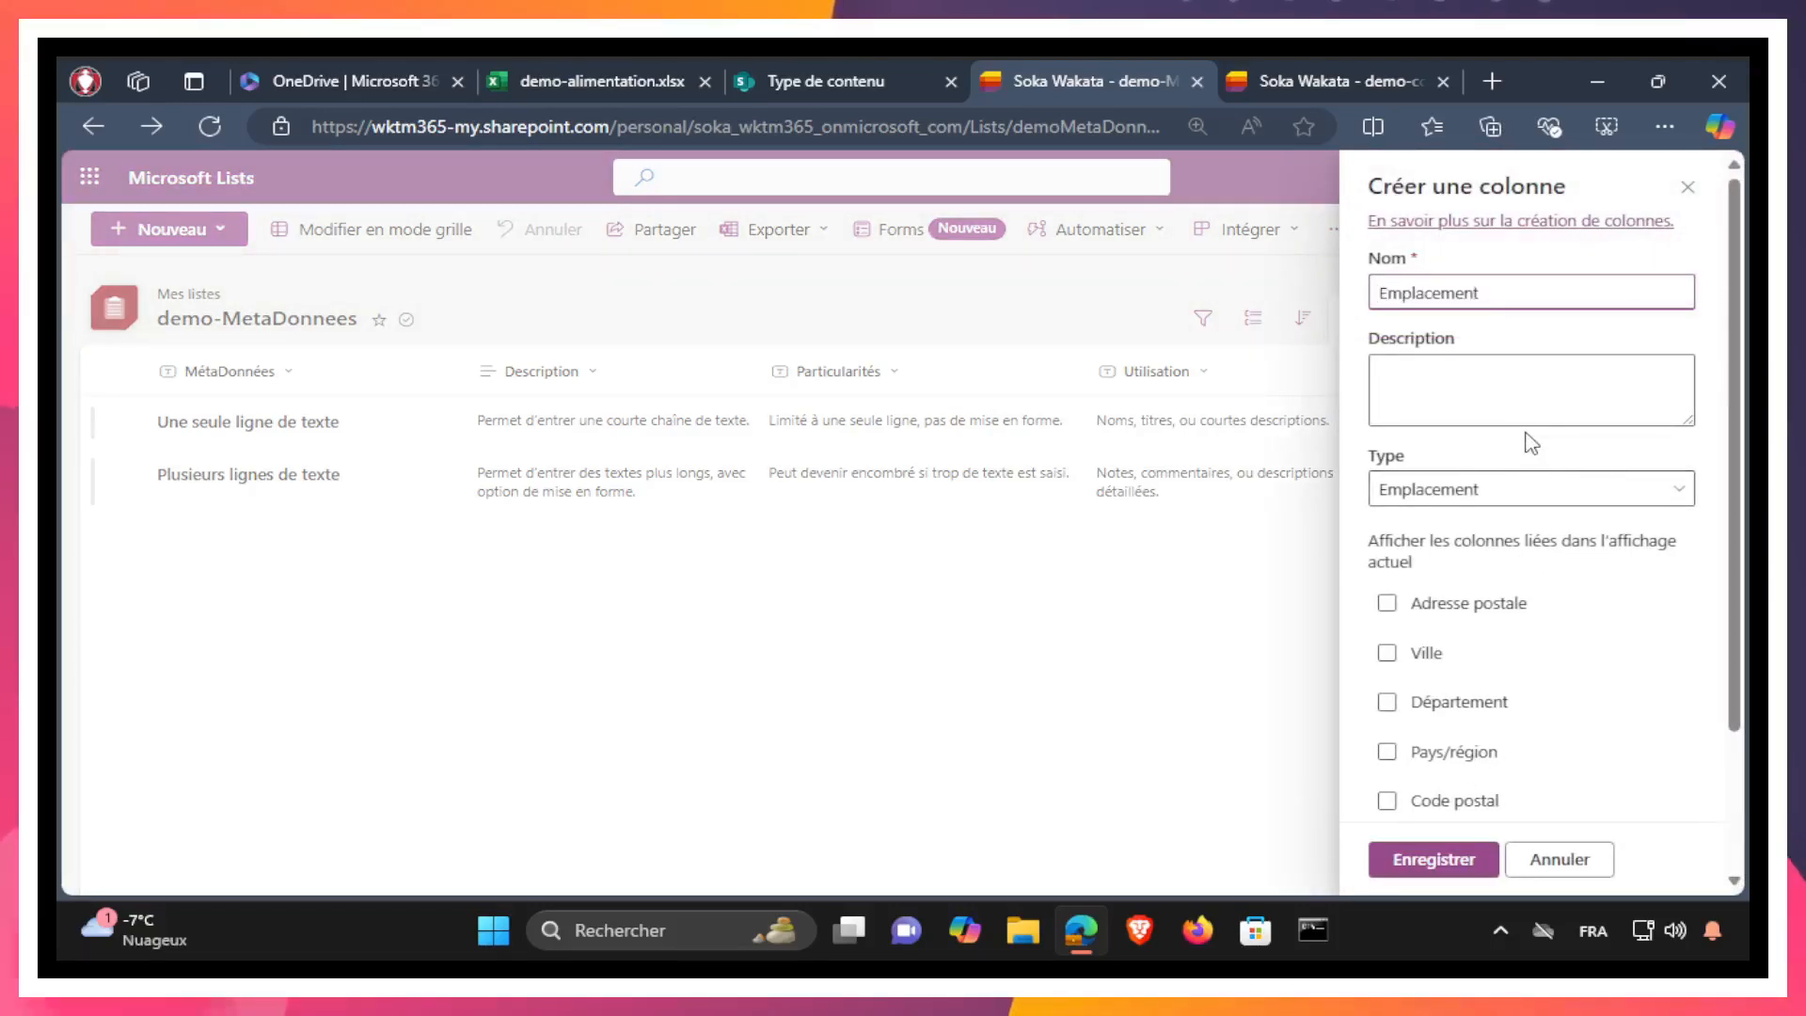
Review the new column's linked-column choices and additional options, and save the column with all of them at their defaults
scroll(1527, 444, "down", 2)
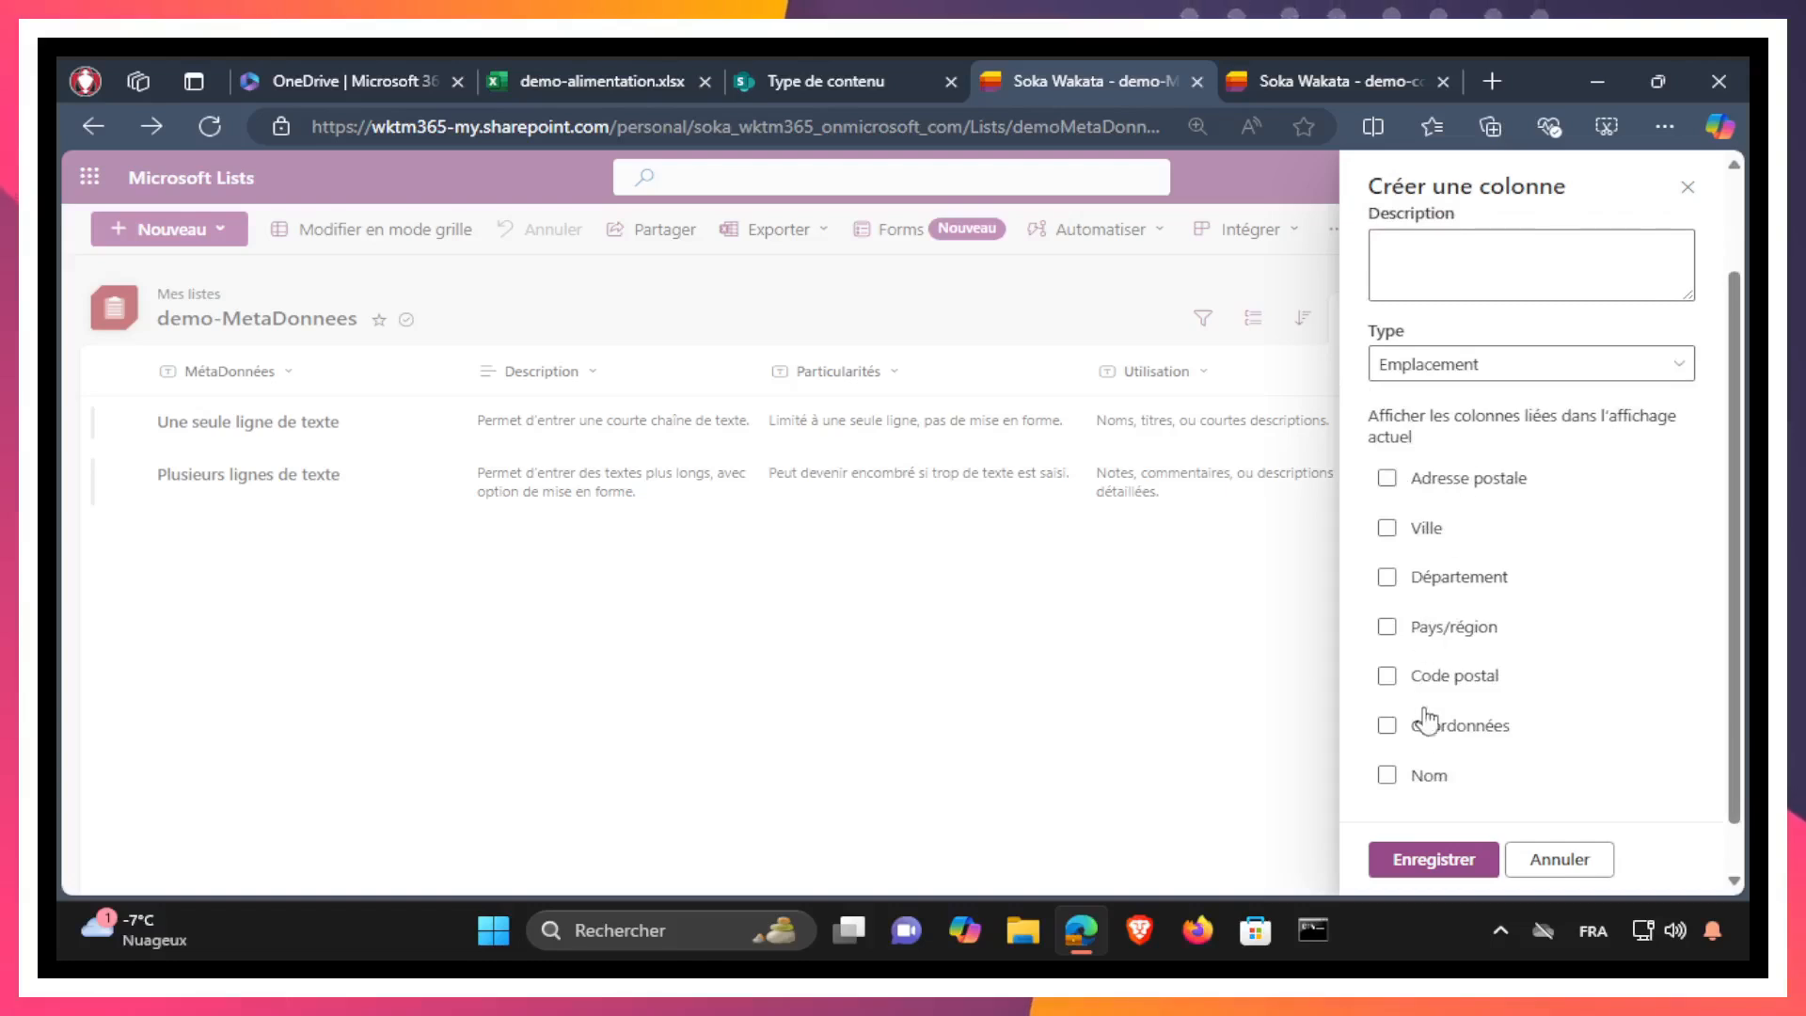
scroll(1428, 753, "down", 1)
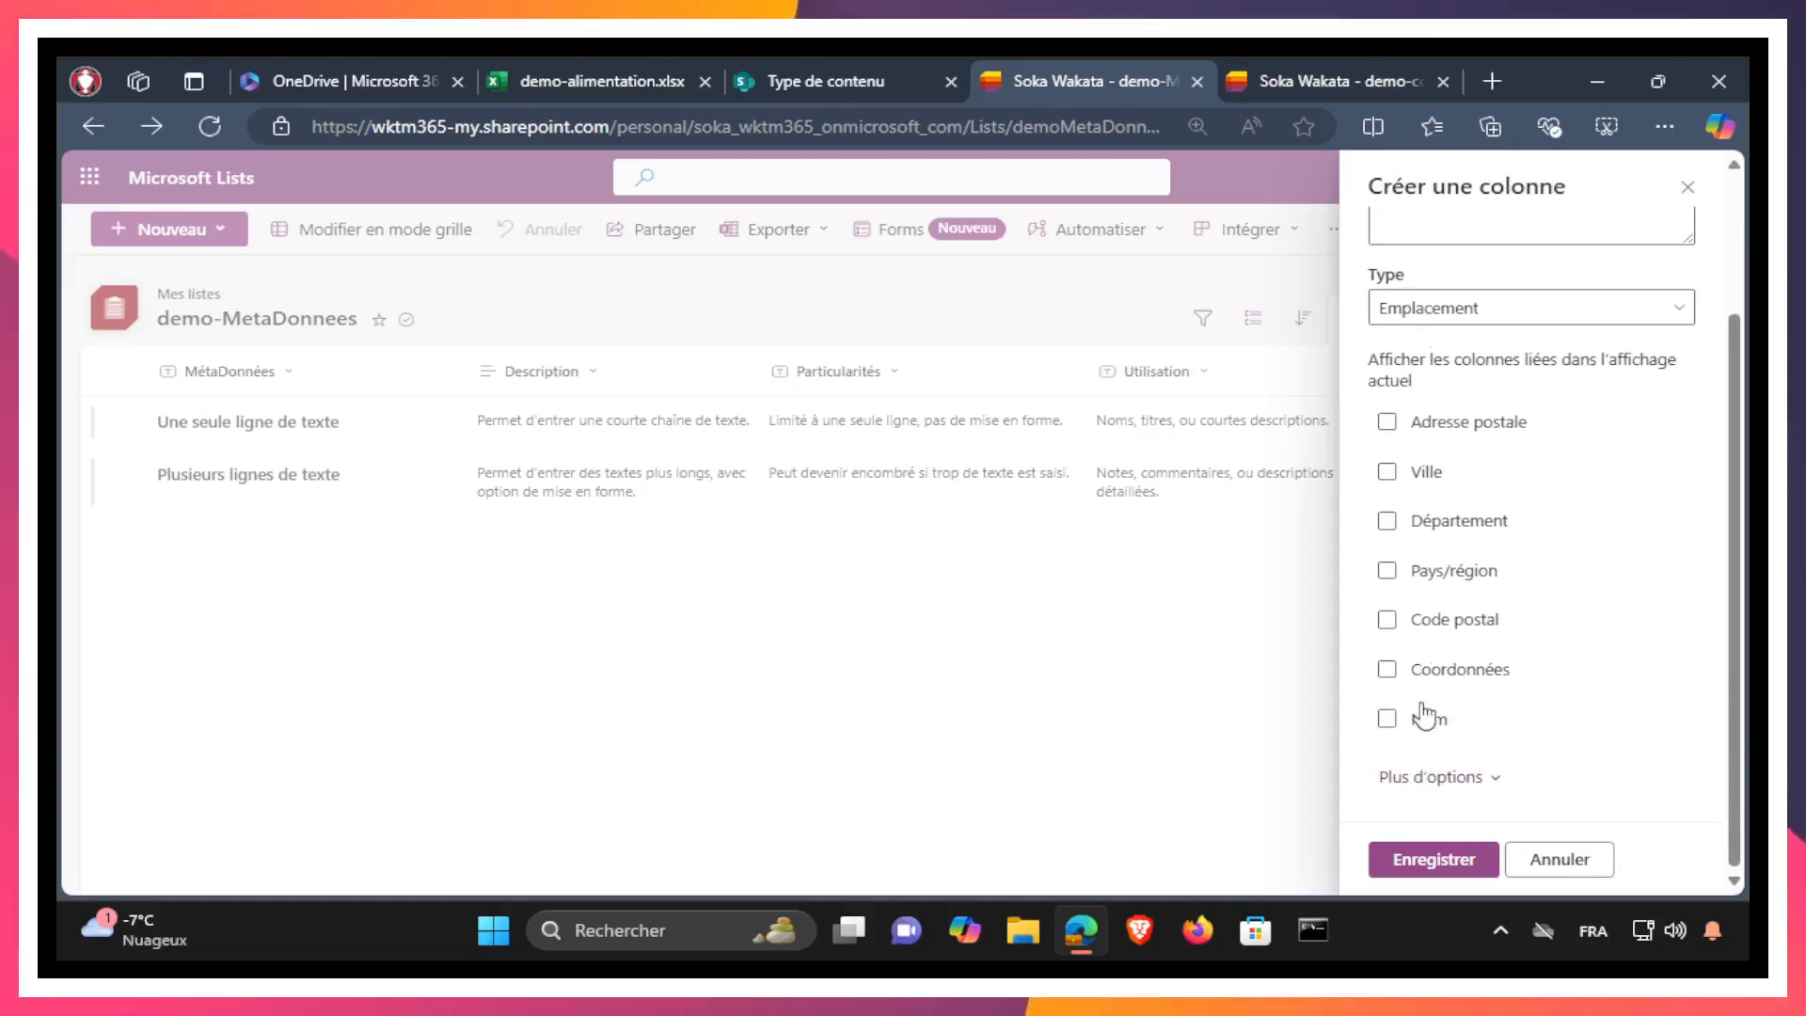
left_click(1494, 779)
scroll(1516, 727, "down", 2)
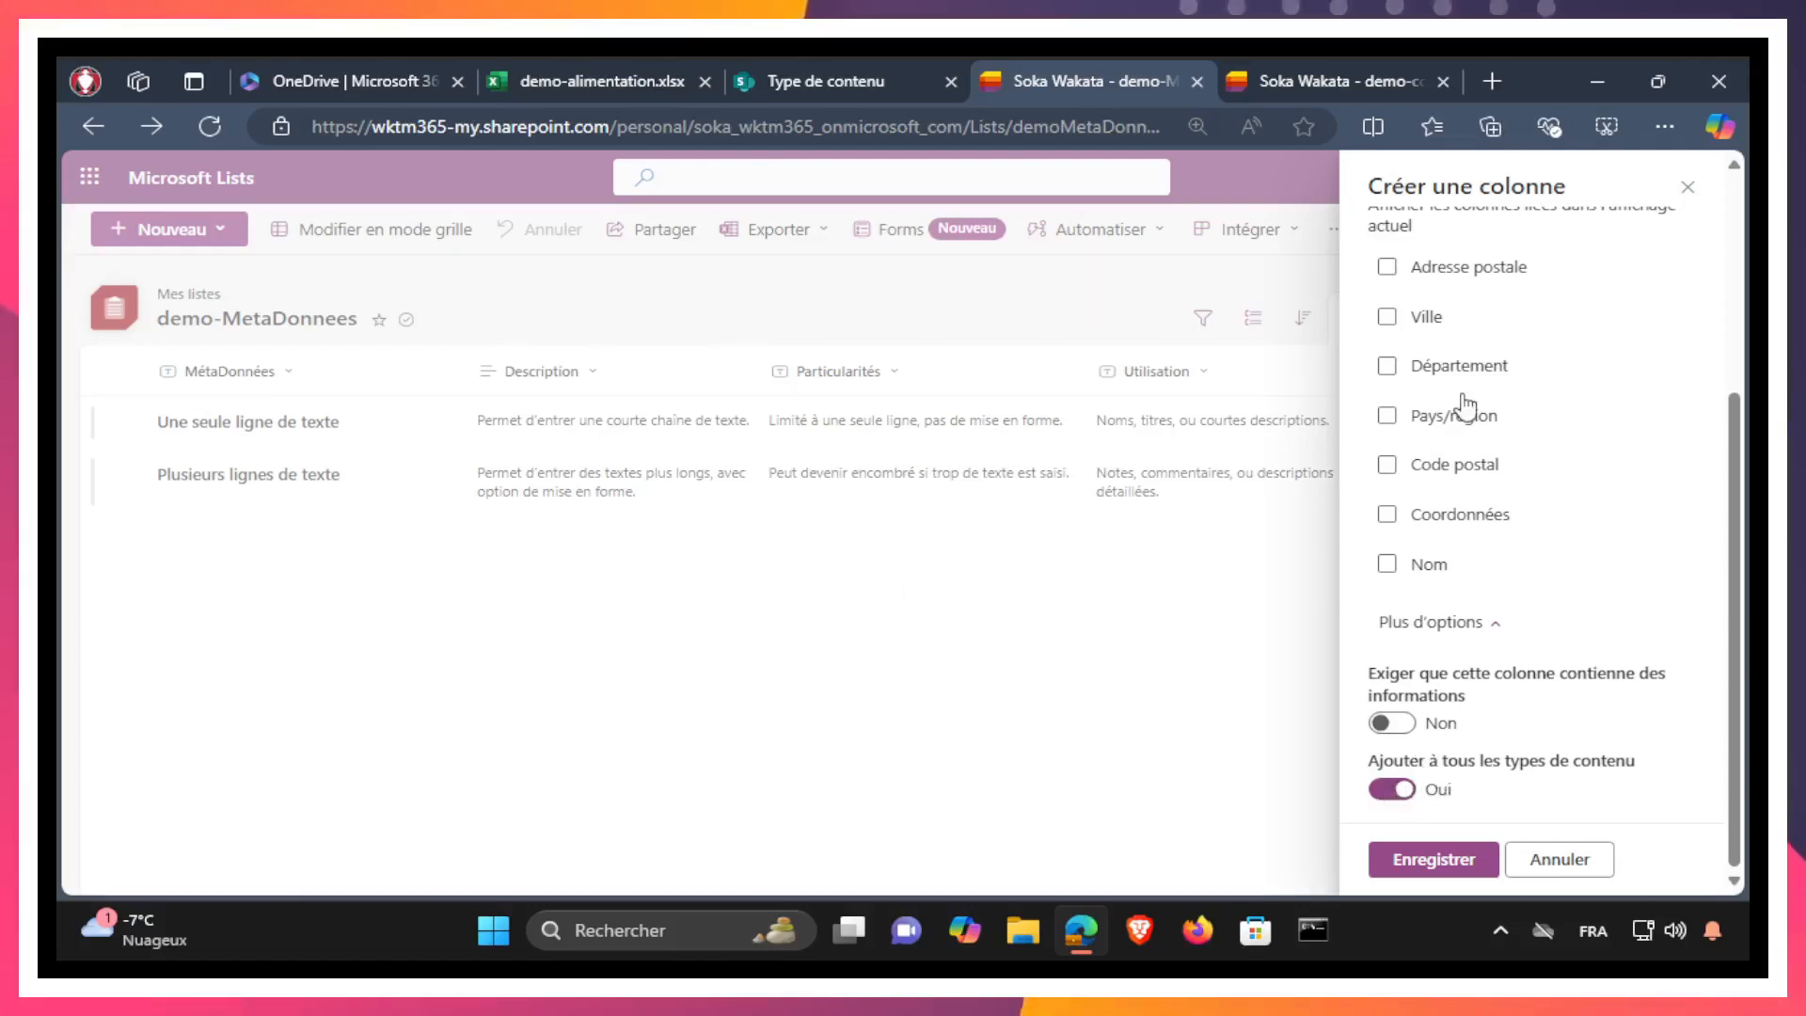
scroll(1466, 403, "up", 5)
scroll(1505, 415, "down", 3)
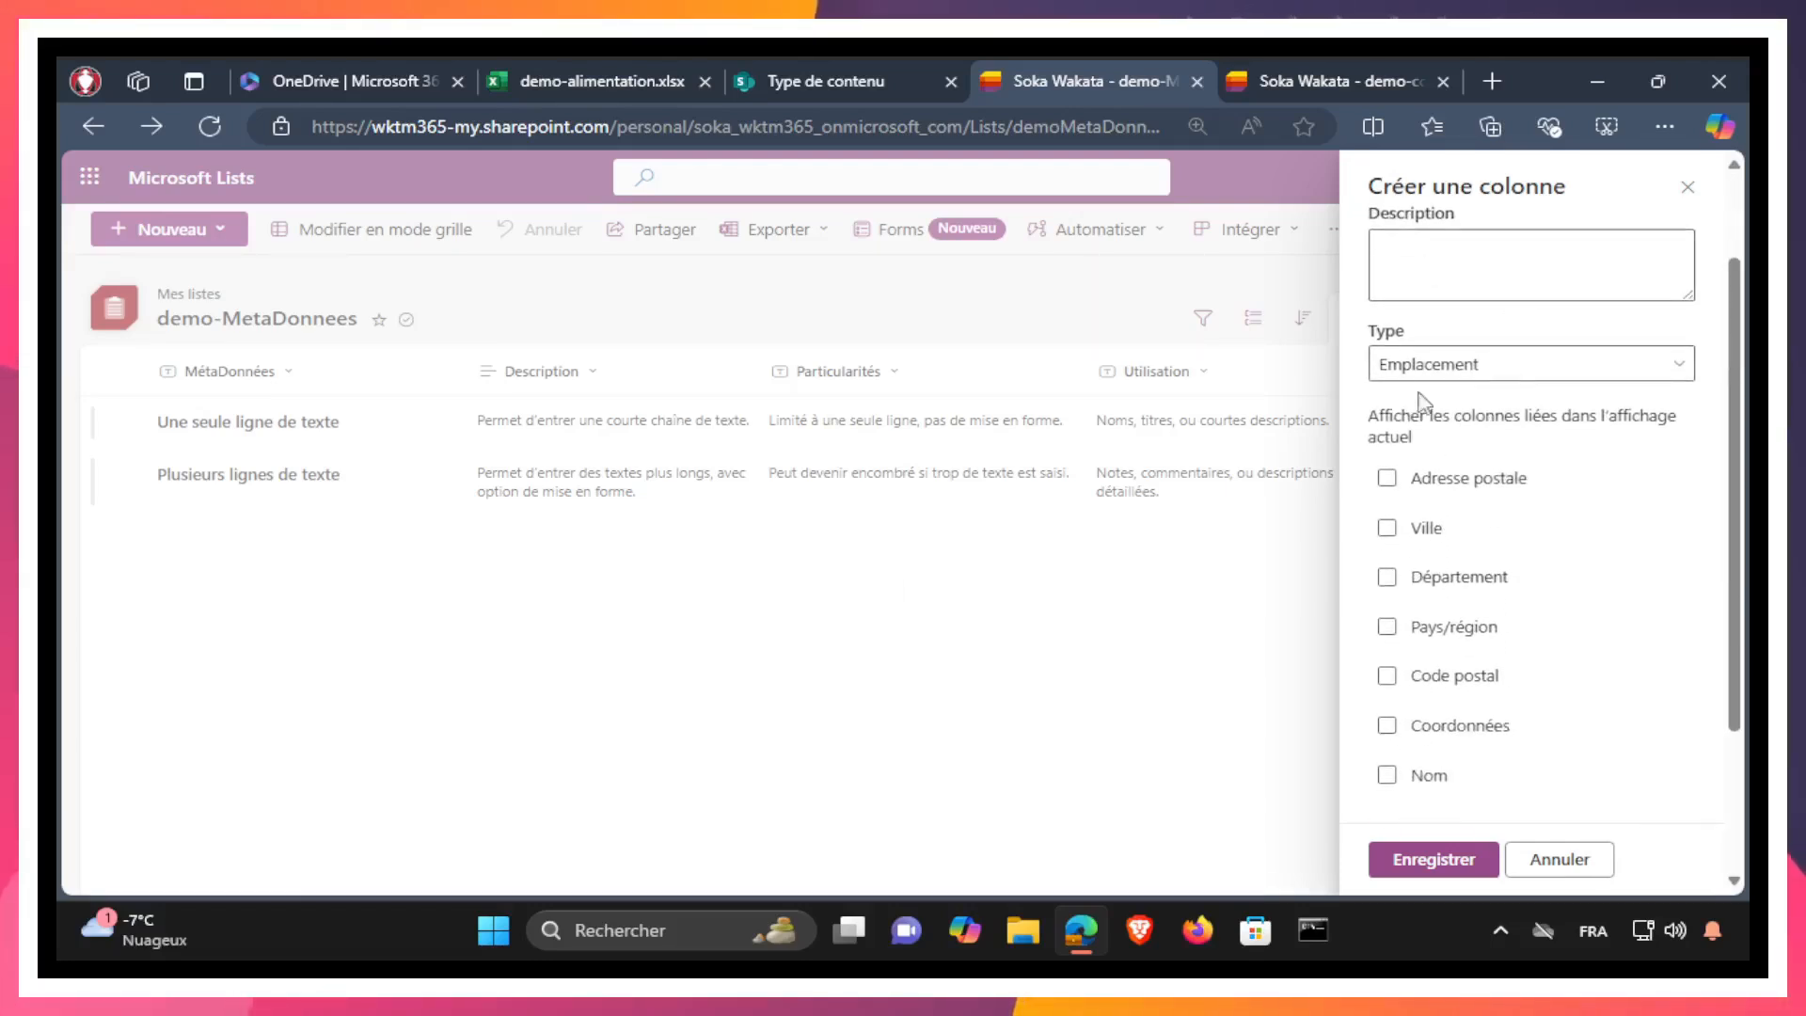
scroll(1429, 809, "down", 3)
scroll(1423, 565, "up", 5)
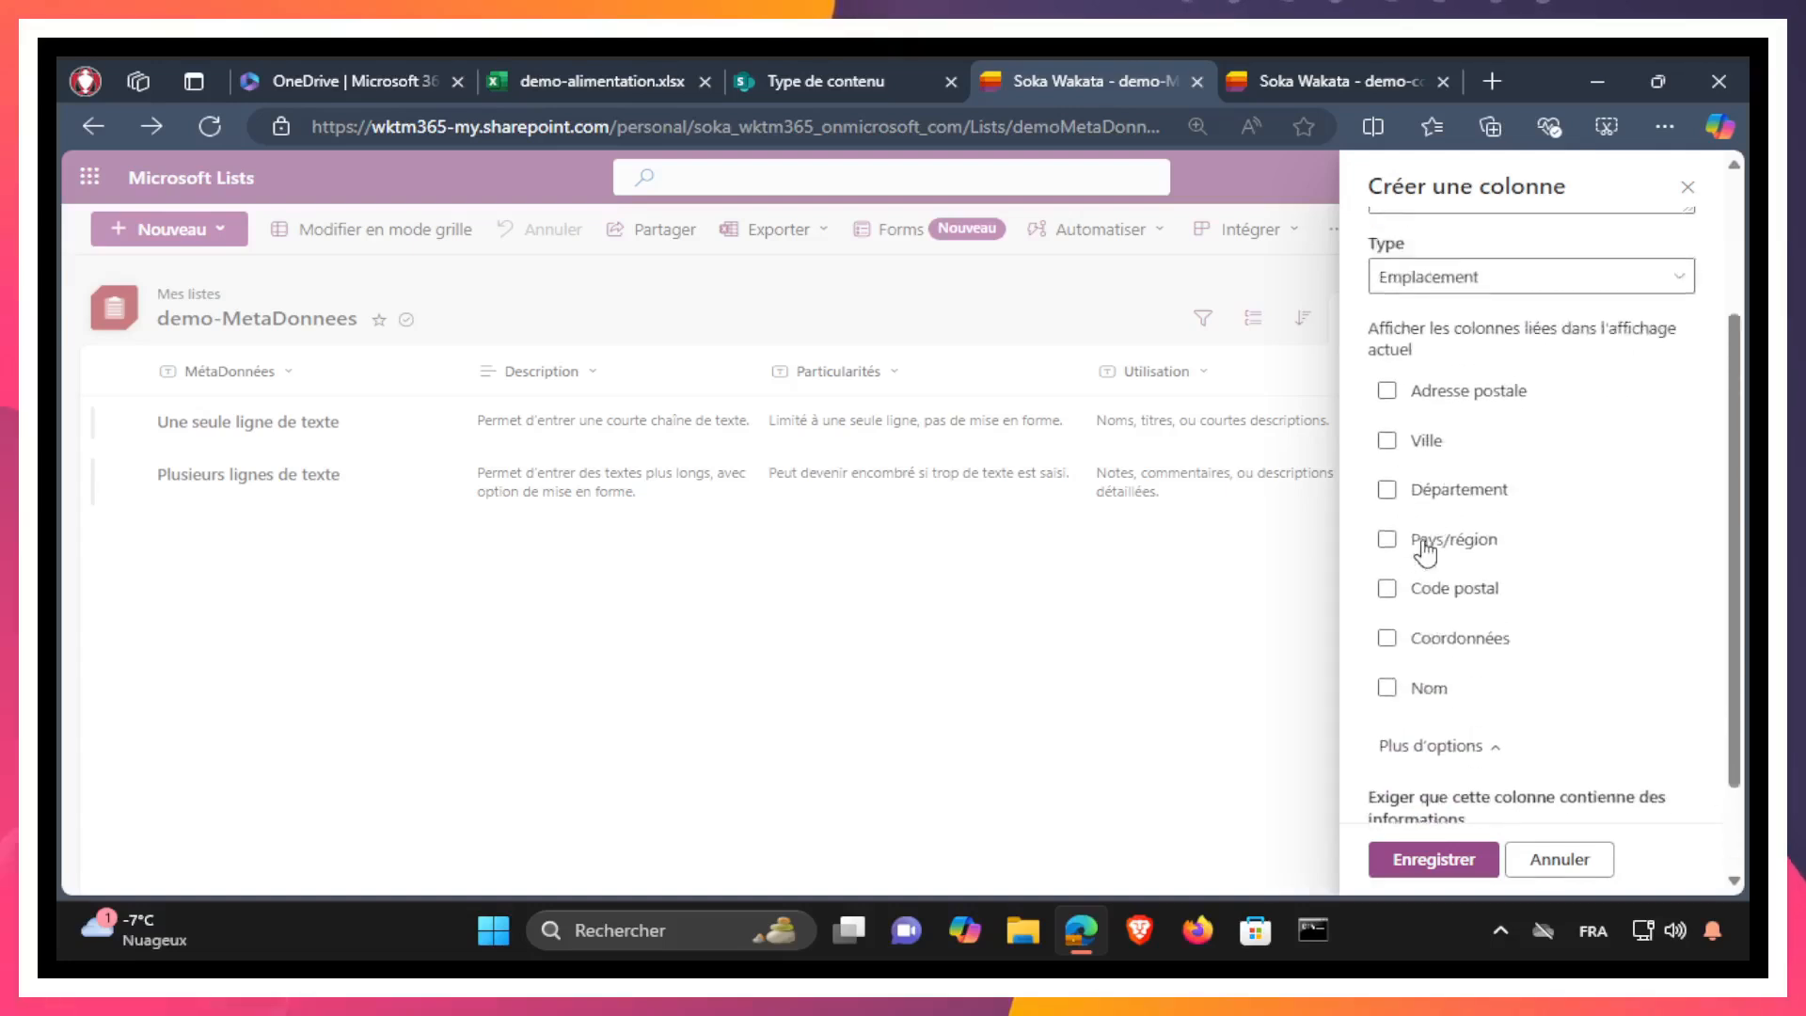
scroll(1446, 637, "down", 2)
scroll(1440, 564, "down", 1)
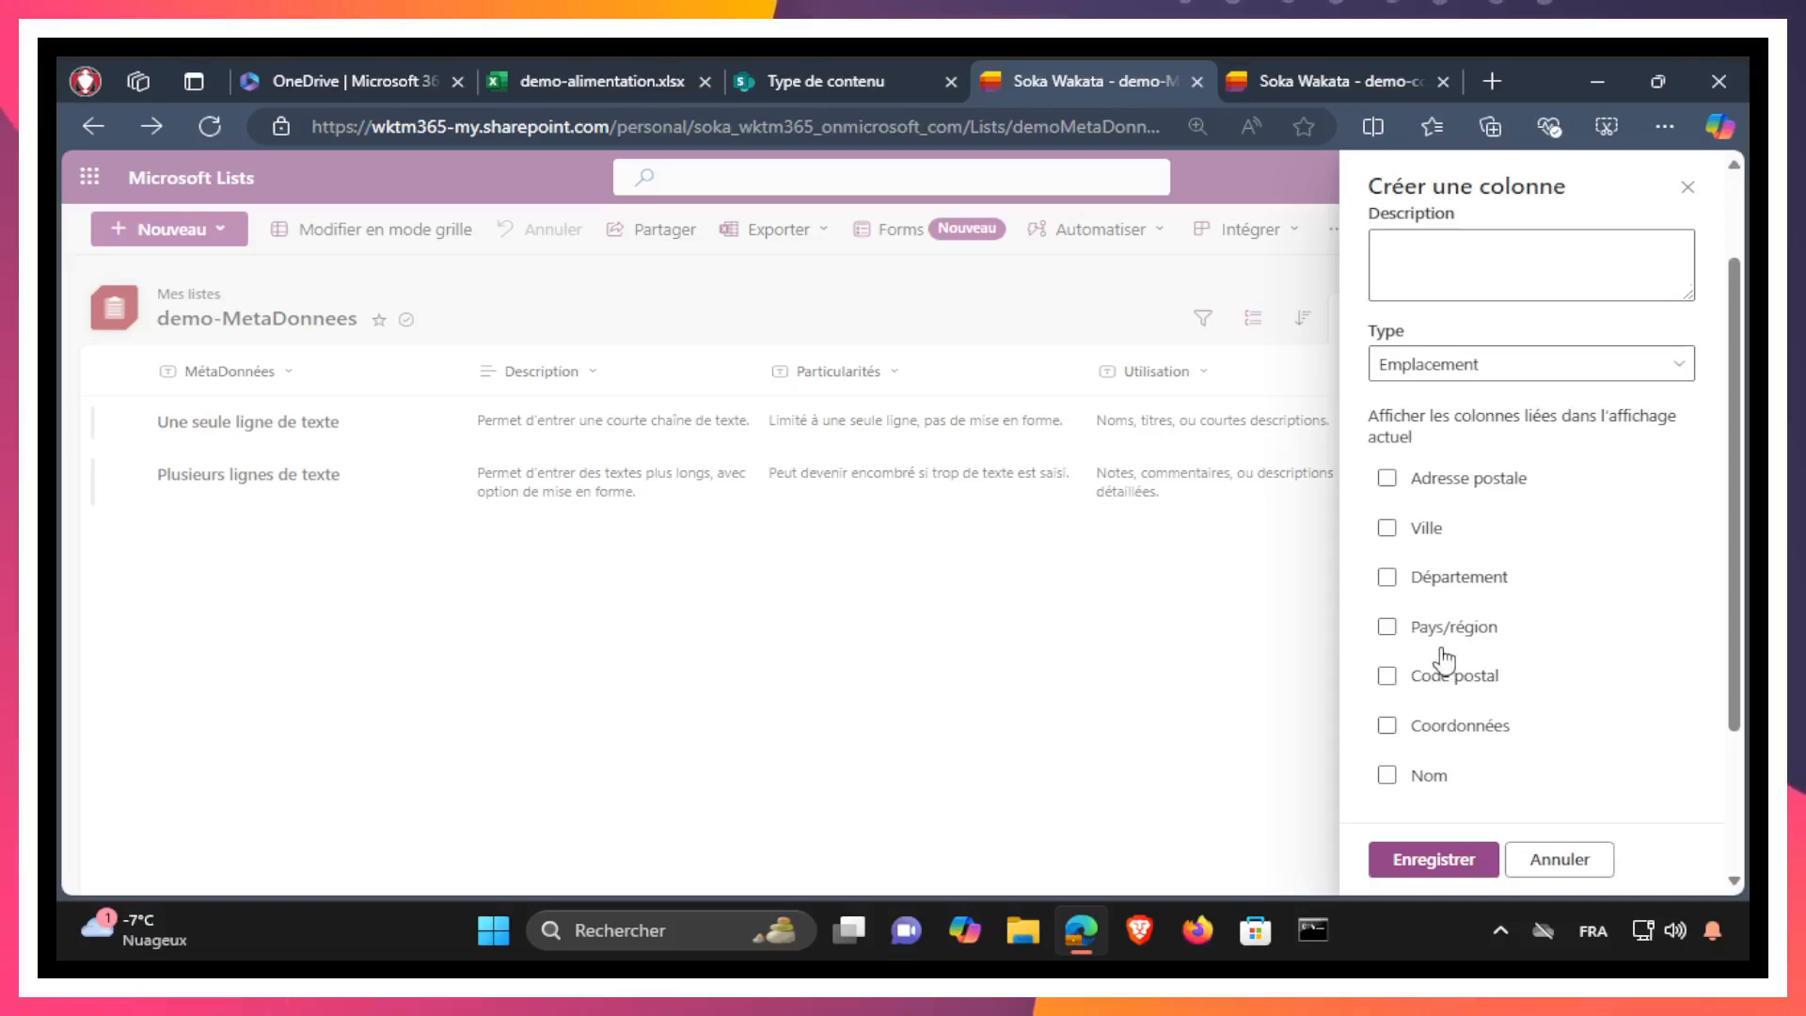
scroll(1442, 673, "down", 2)
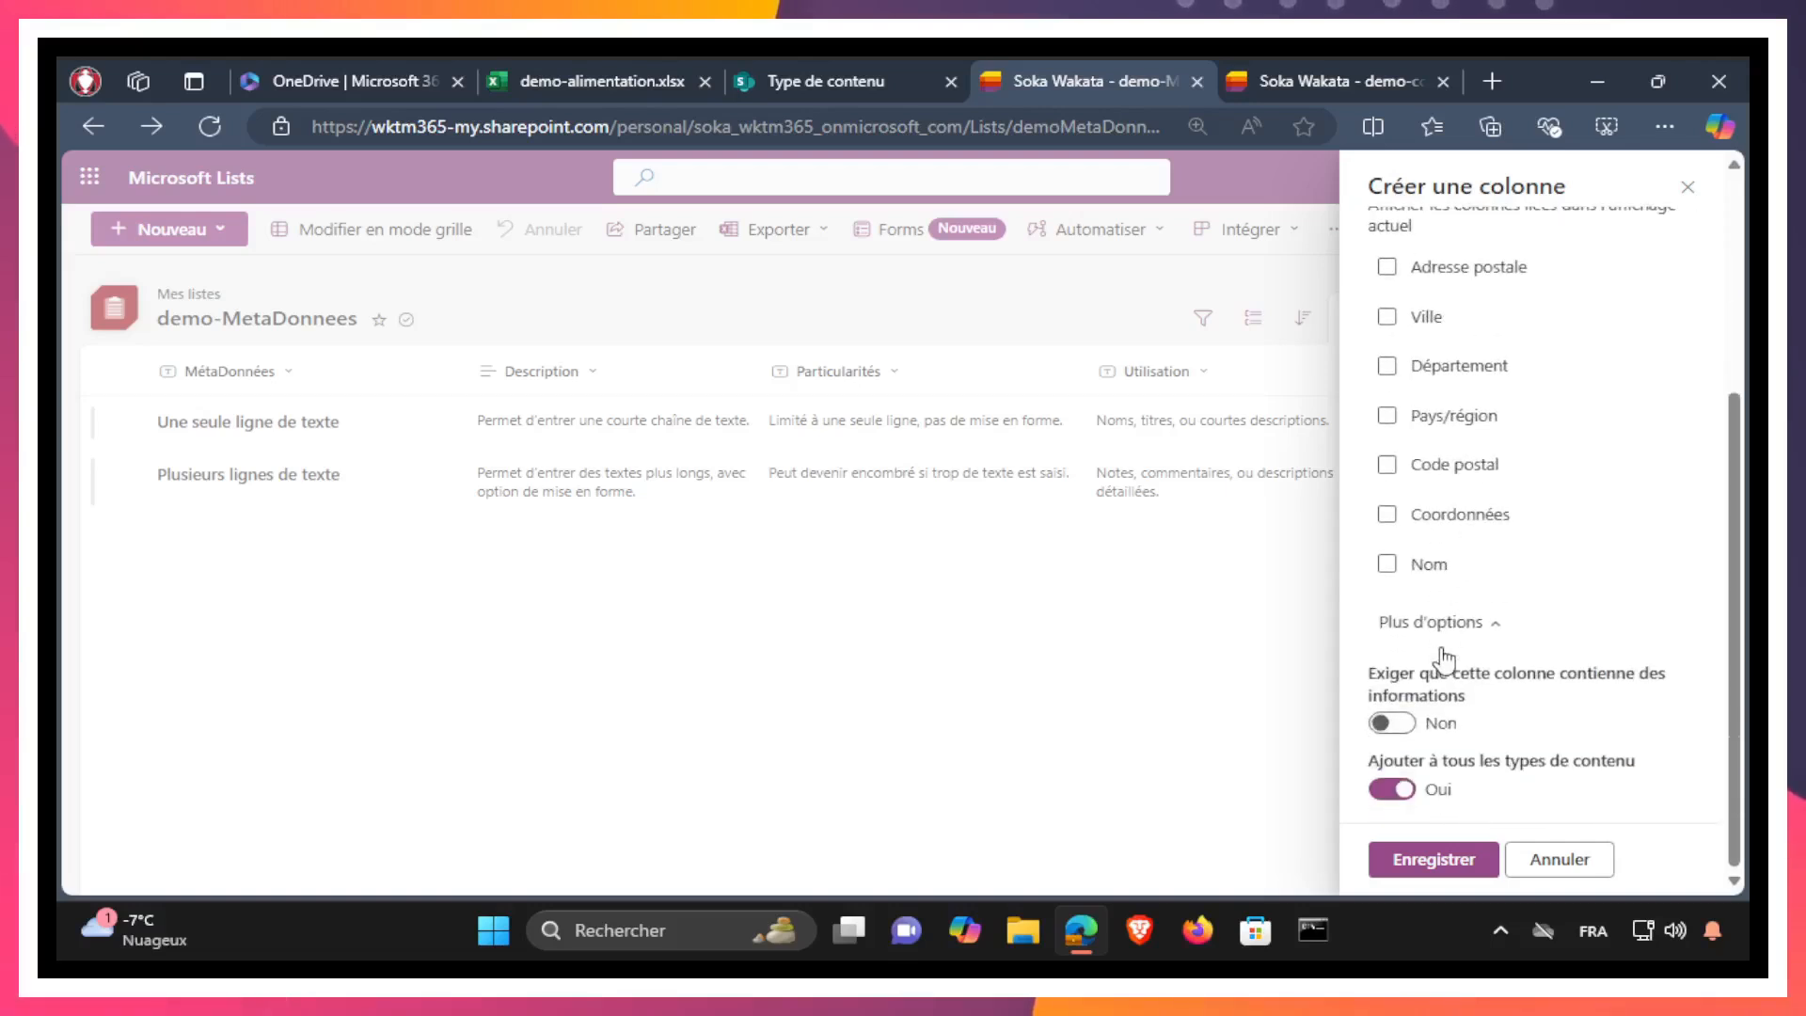
left_click(1434, 859)
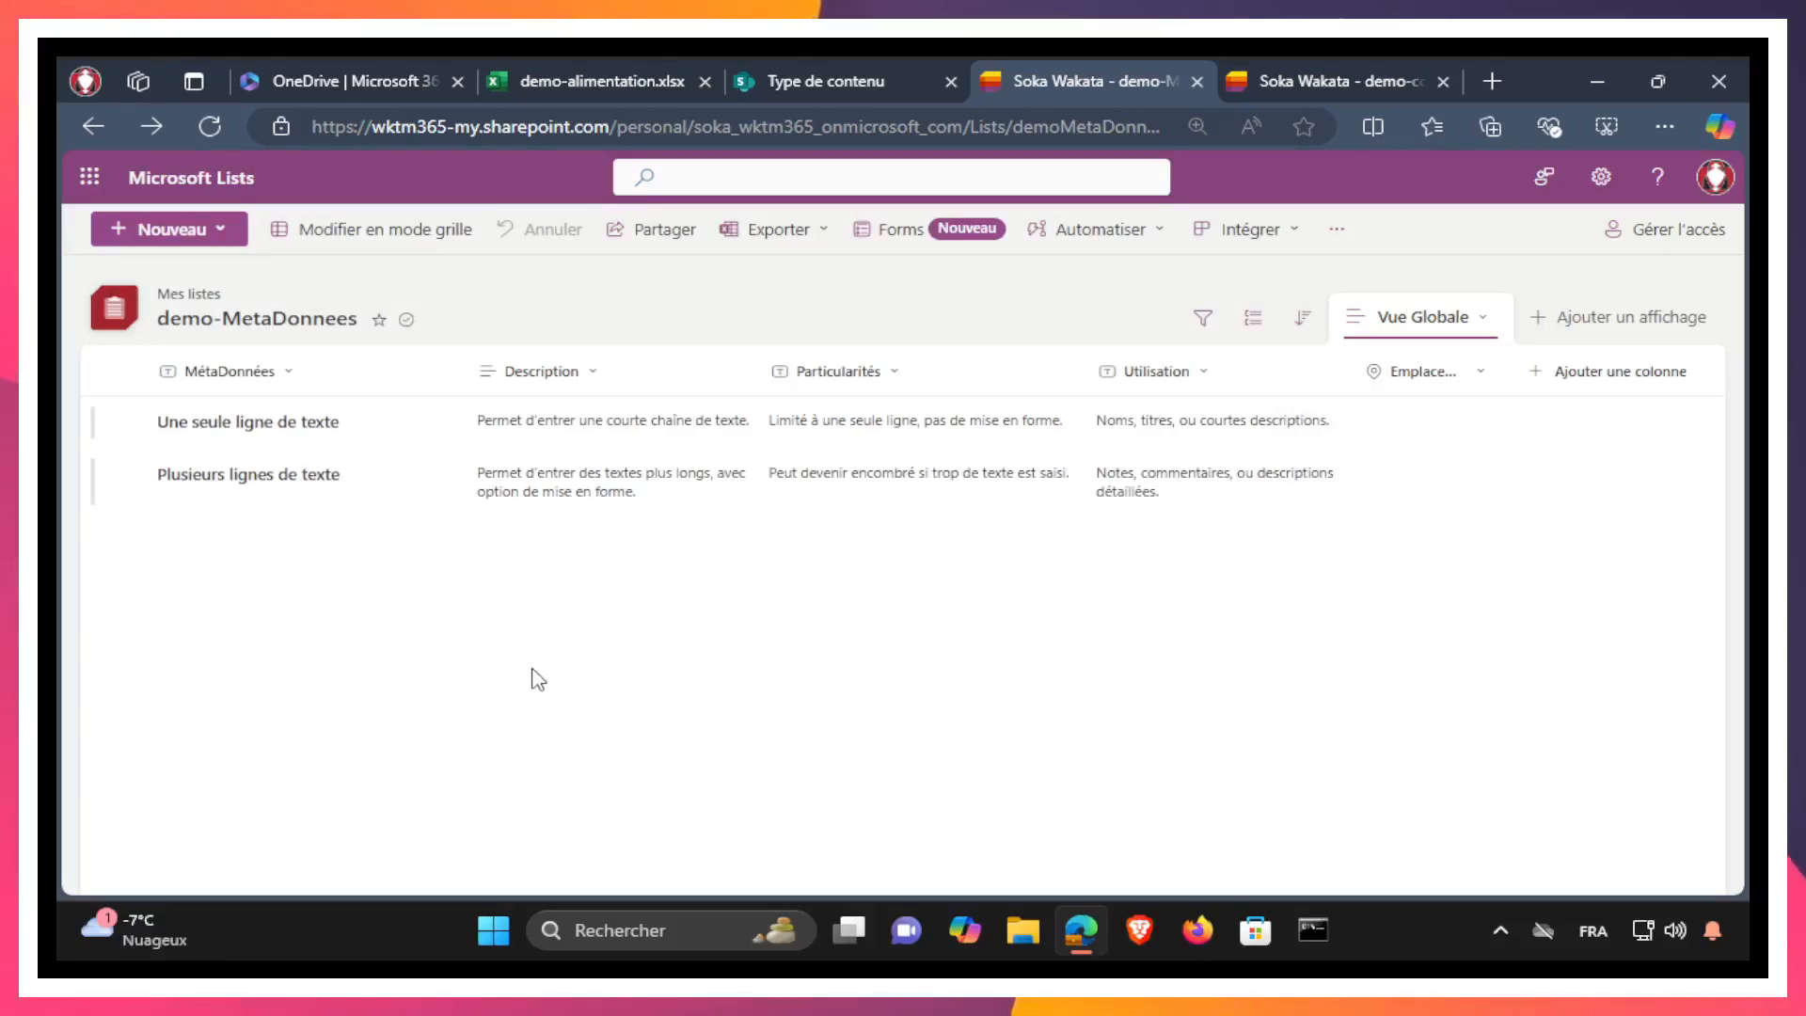
Start a new list item with MétaDonnées "Emplacement" and Description "Permet de stocker des informations de localisation."
left_click(215, 228)
left_click(157, 275)
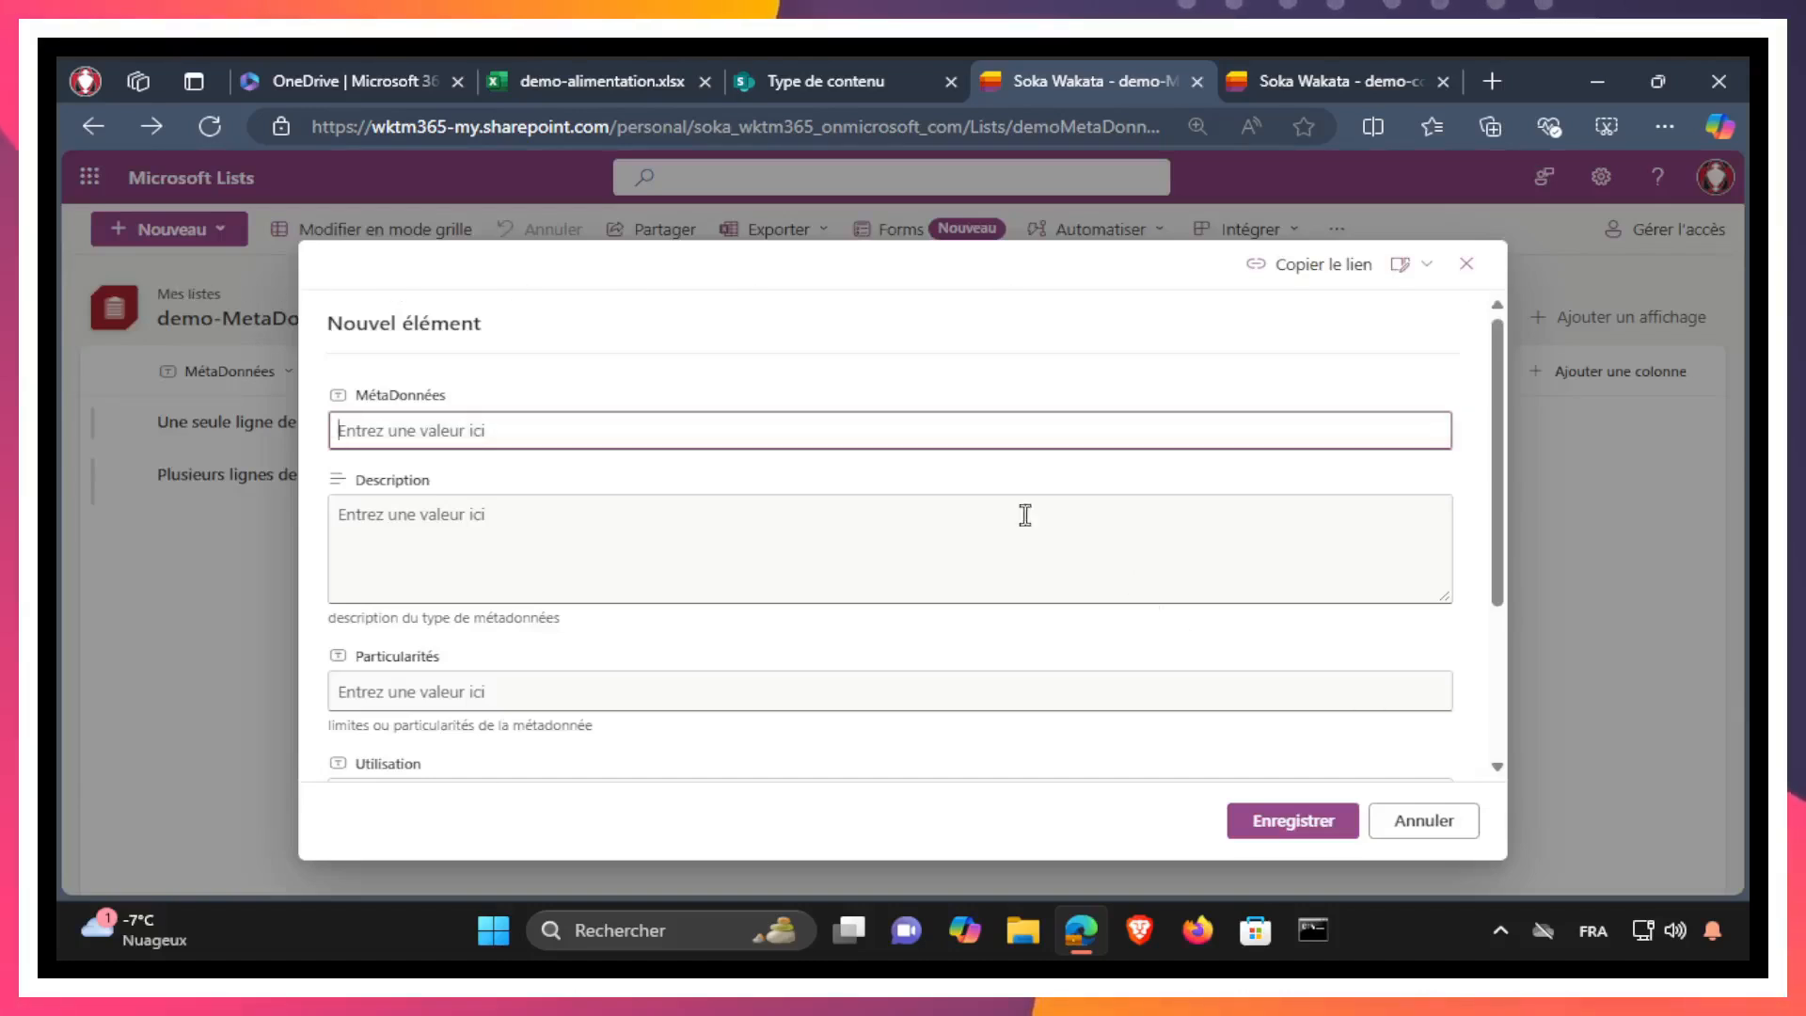
type("Emplacement")
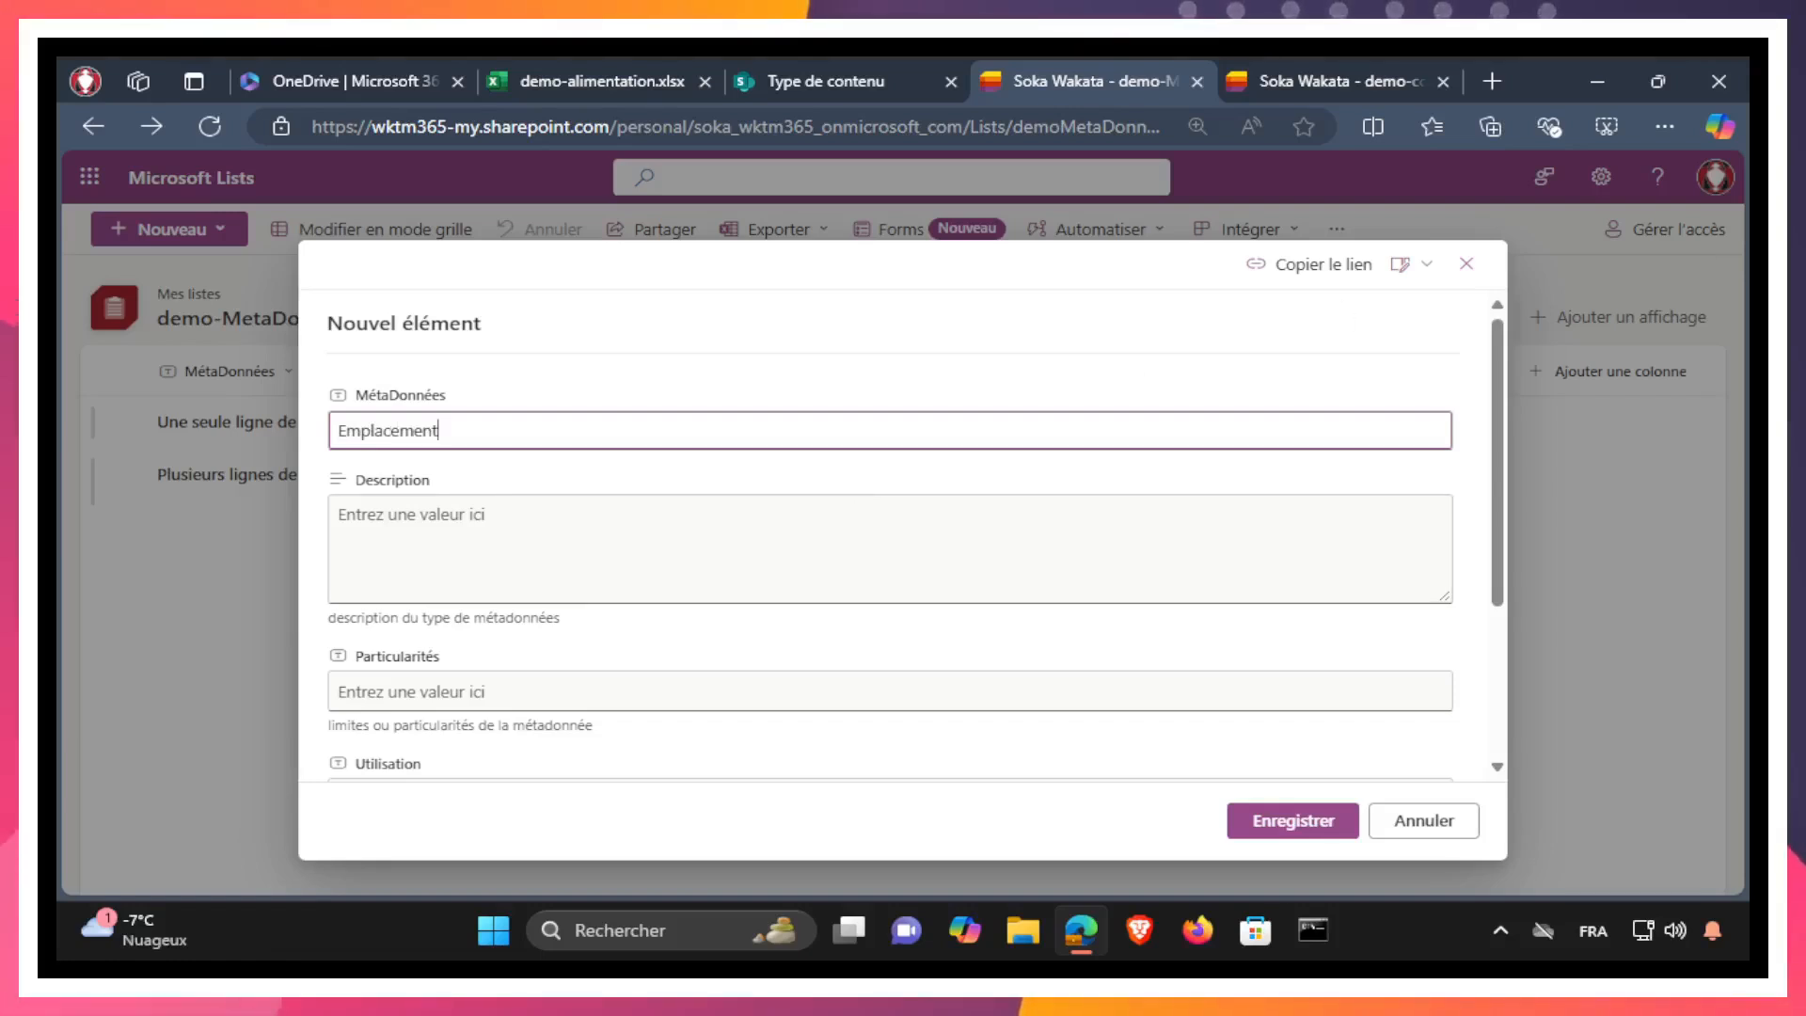
left_click(514, 548)
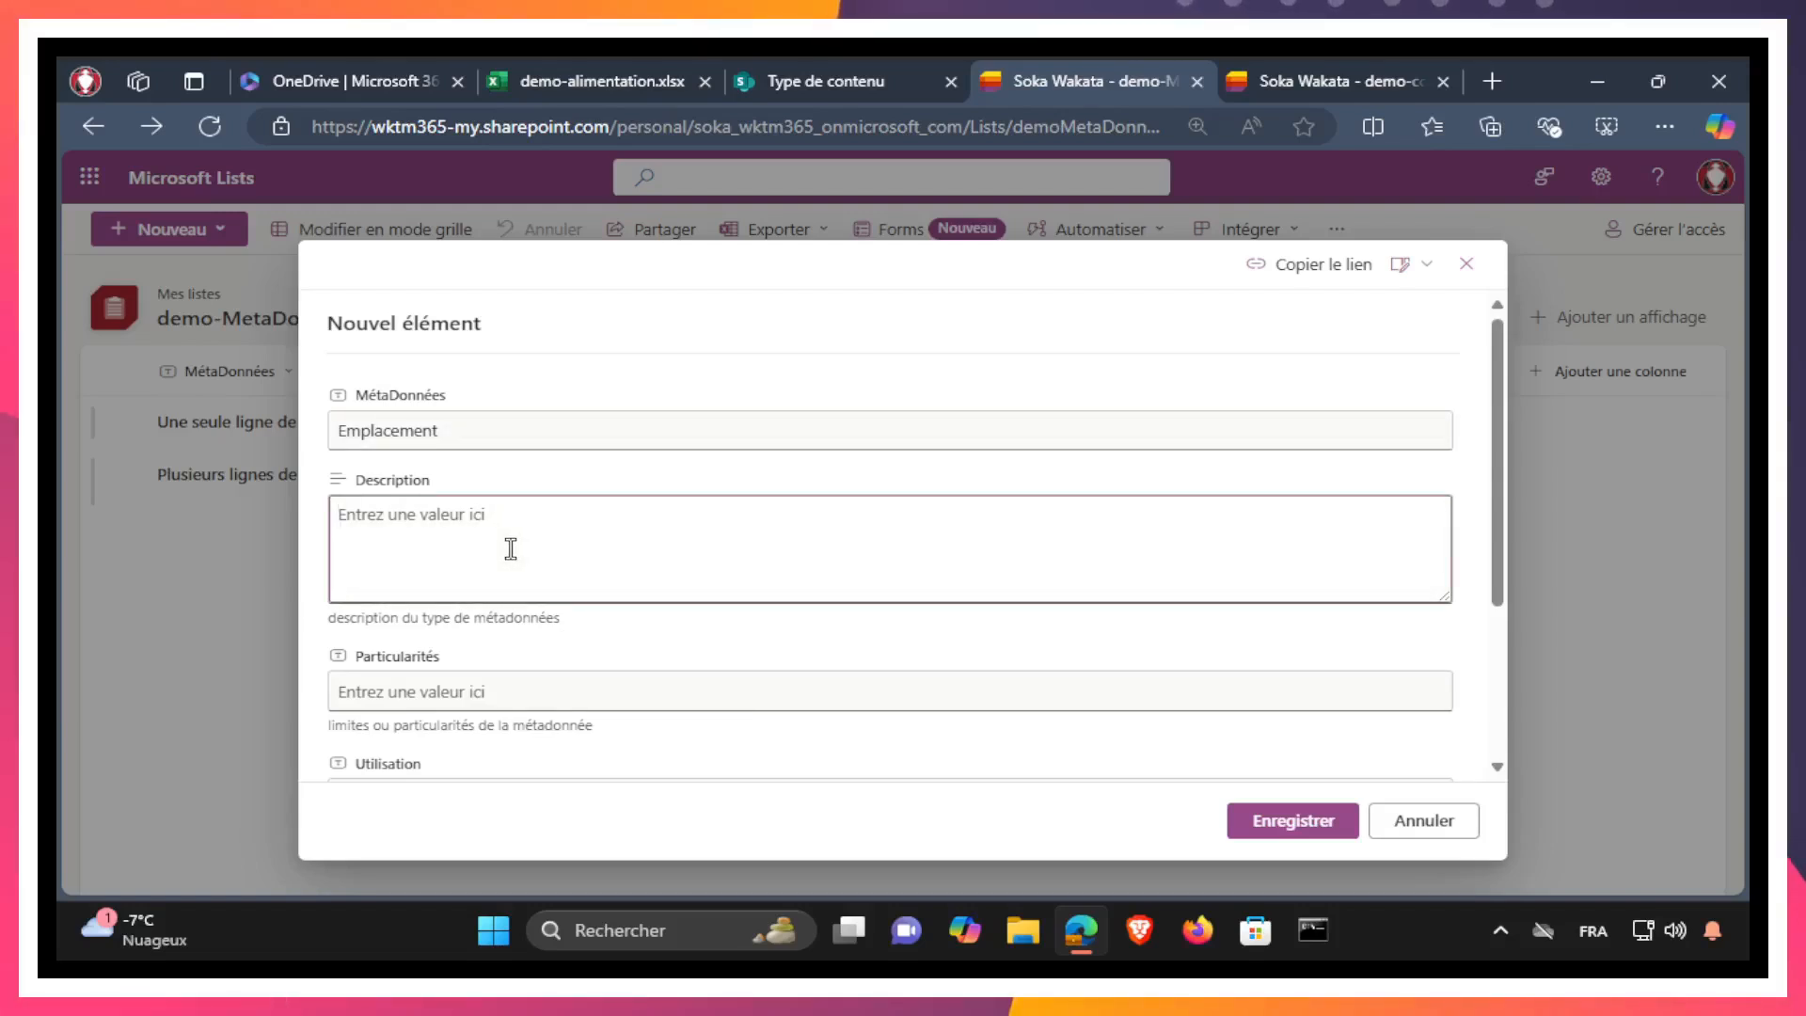
type("Permet de stocker des informations de localisation.")
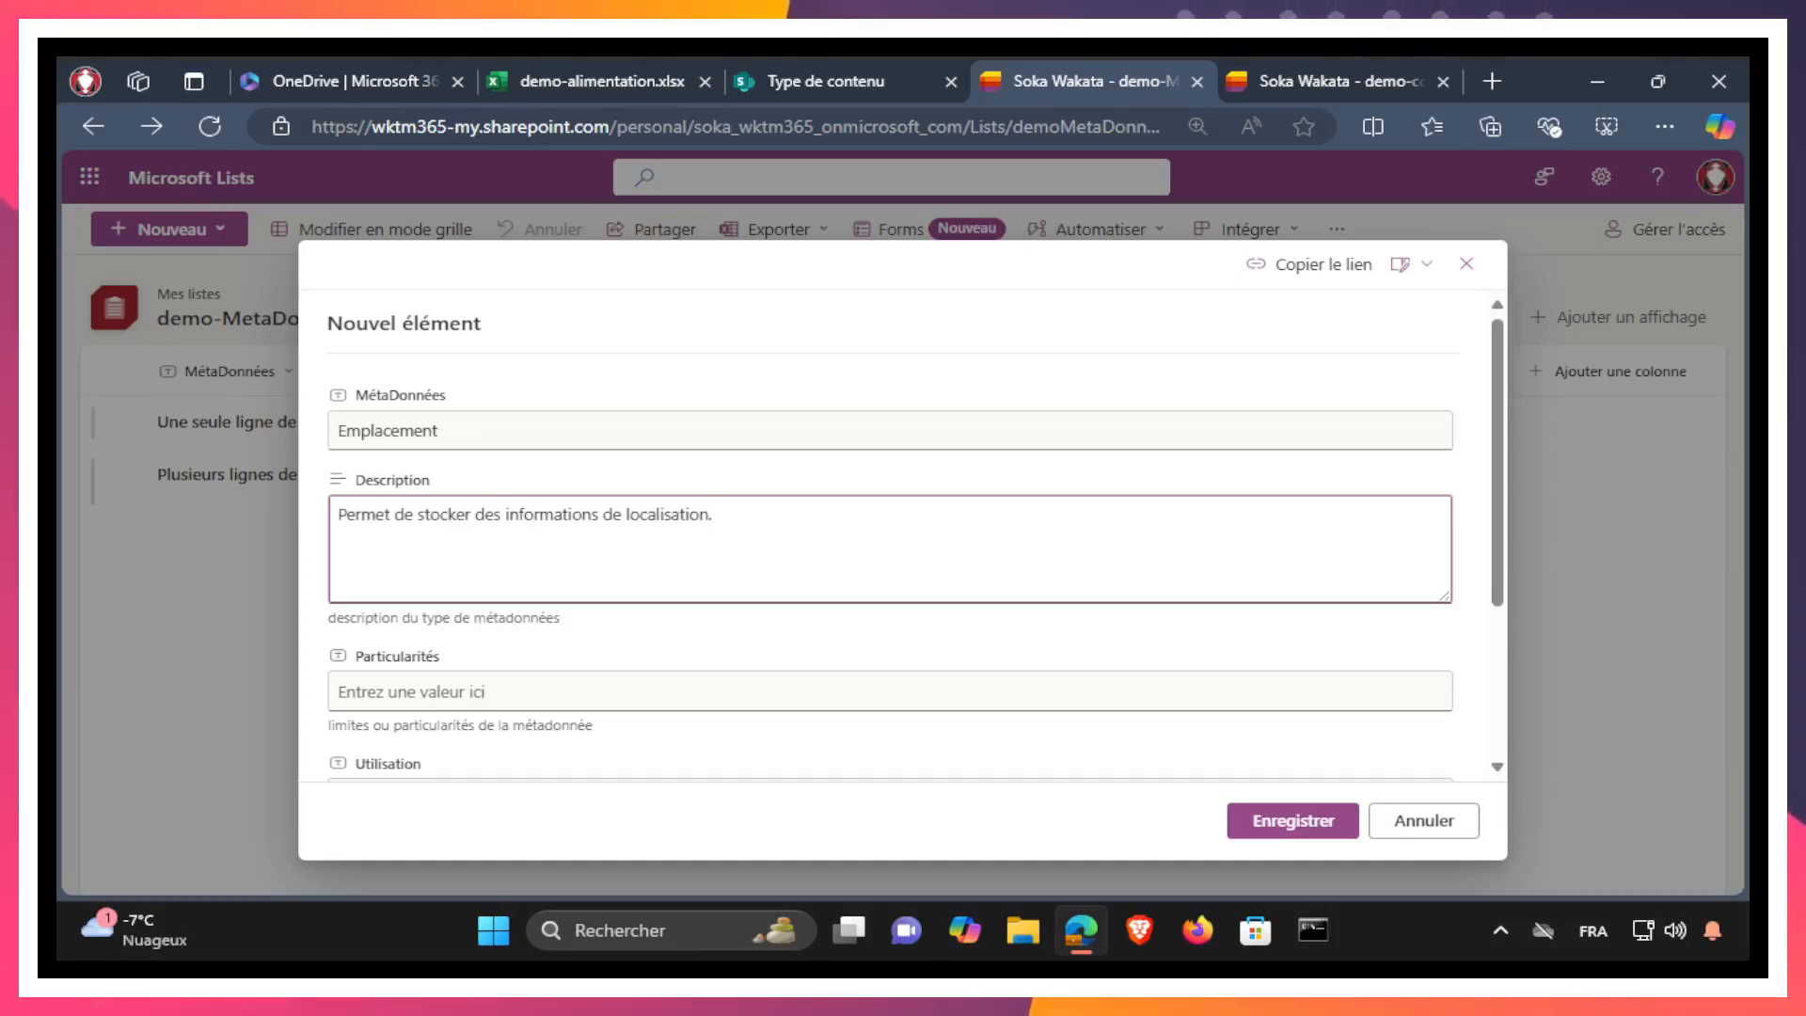
Enter "Nécessite une connexion Internet pour les cartes." as Particularités and "Adresses, lieux d'événements, ou emplacements d'actifs." as Utilisation
left_click(471, 694)
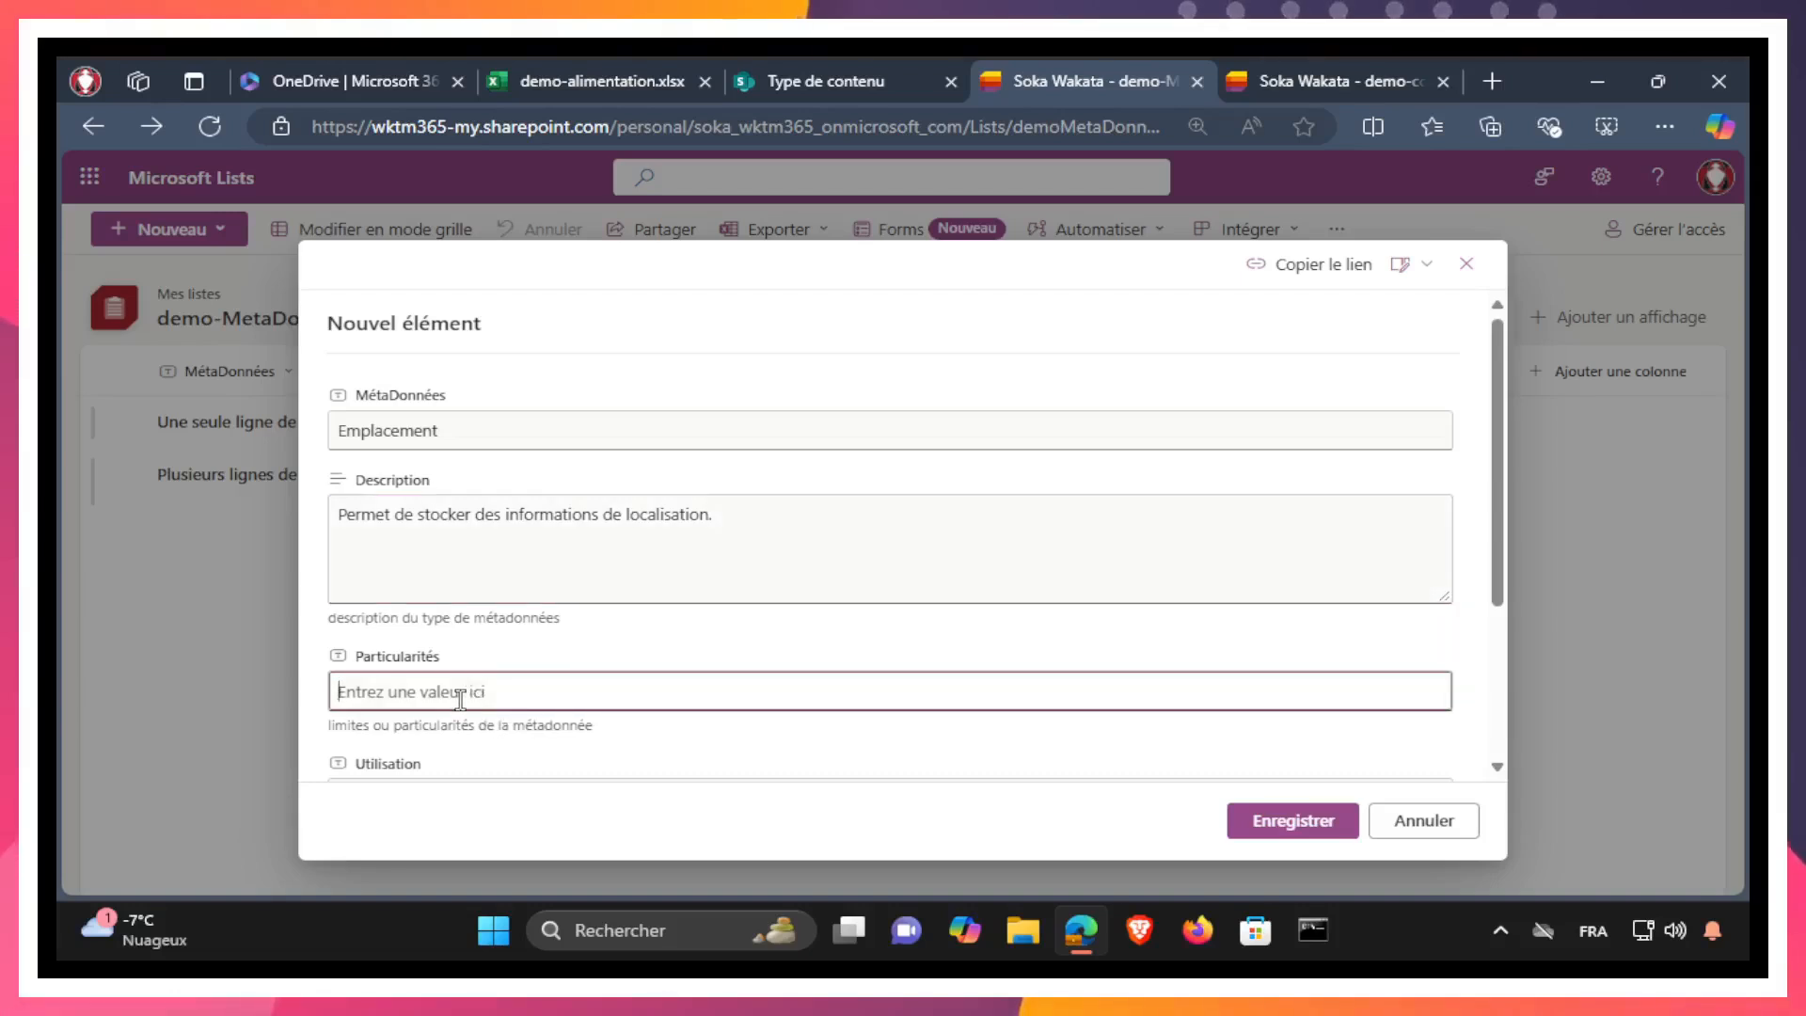
type("Nécessite une connexion Internet pour les cartes.")
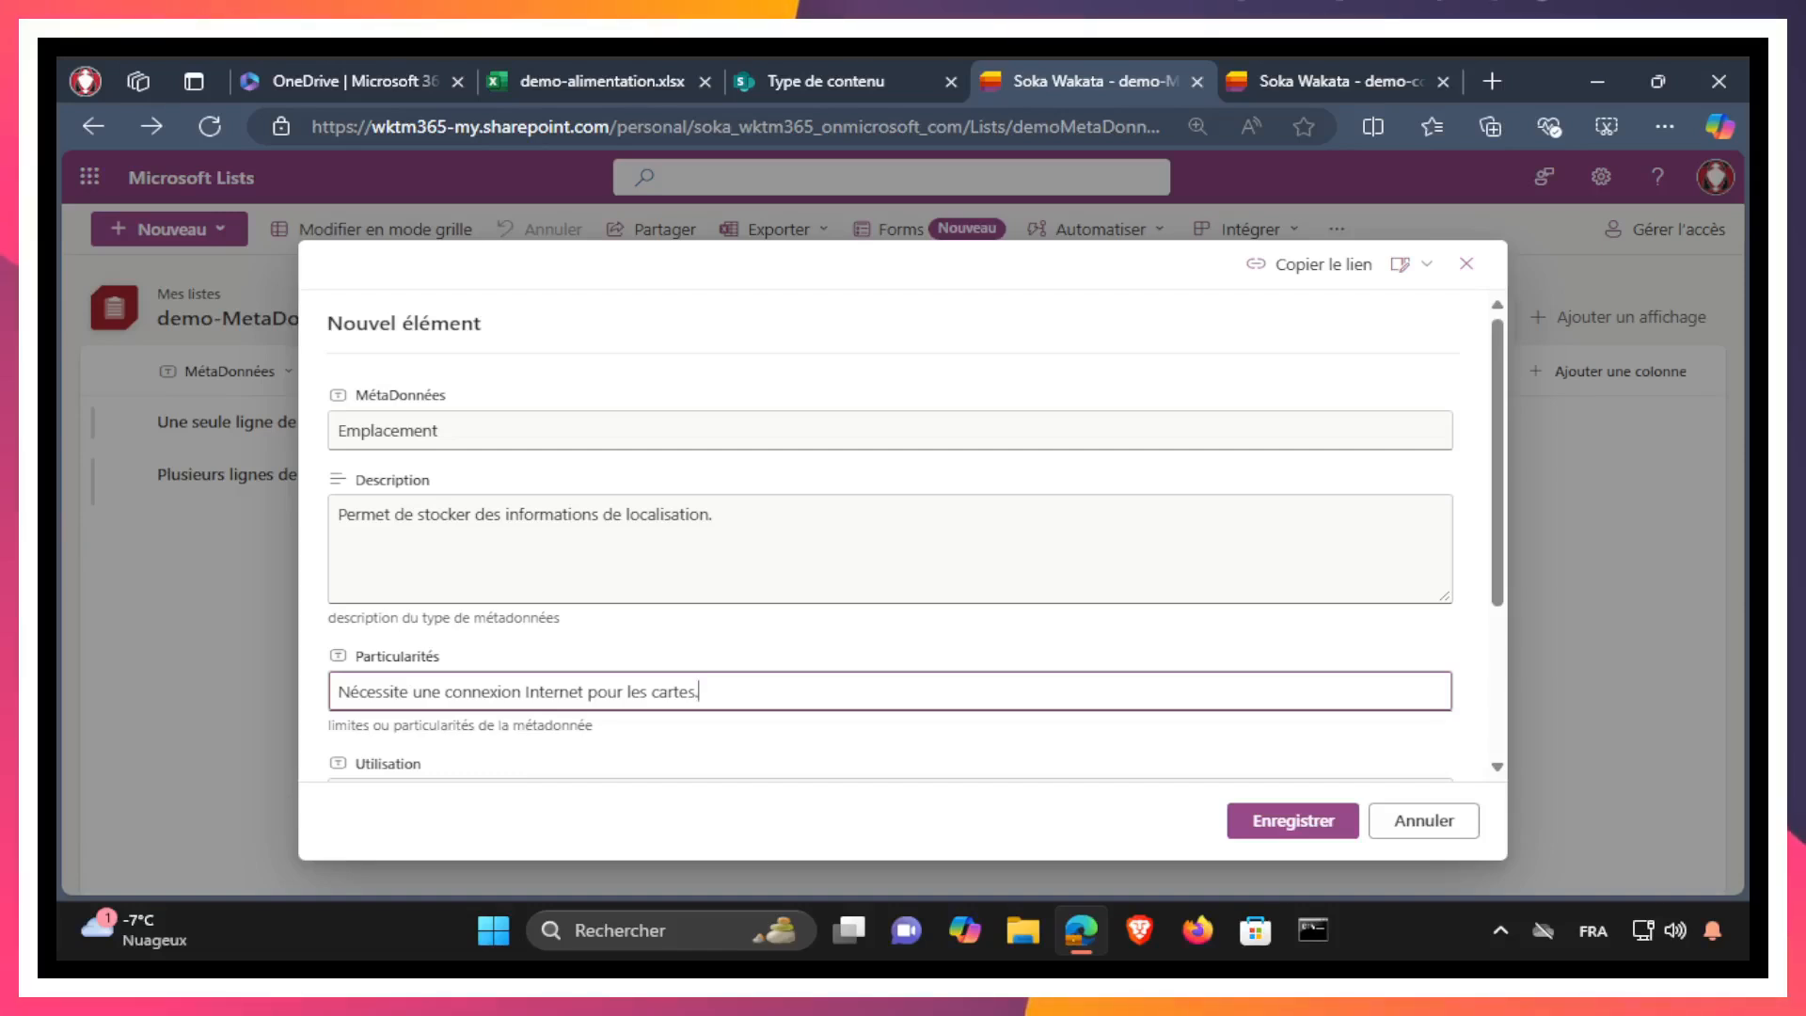
scroll(838, 663, "down", 3)
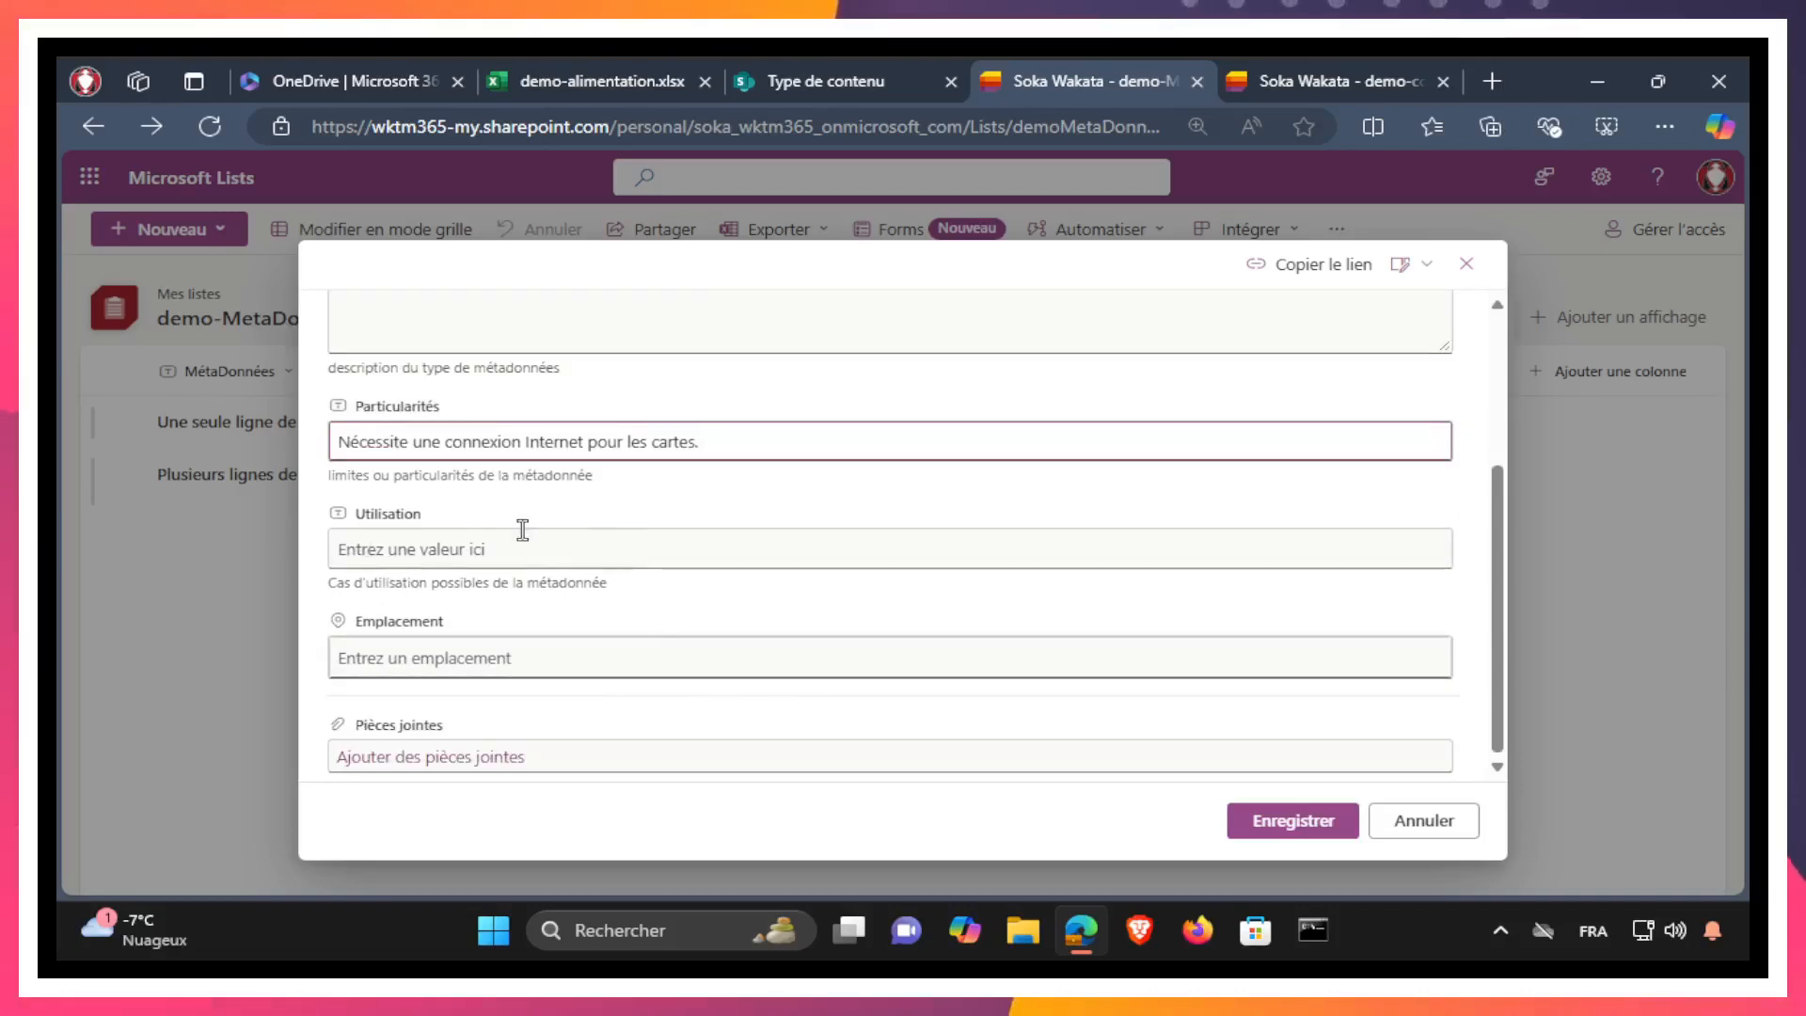
left_click(456, 546)
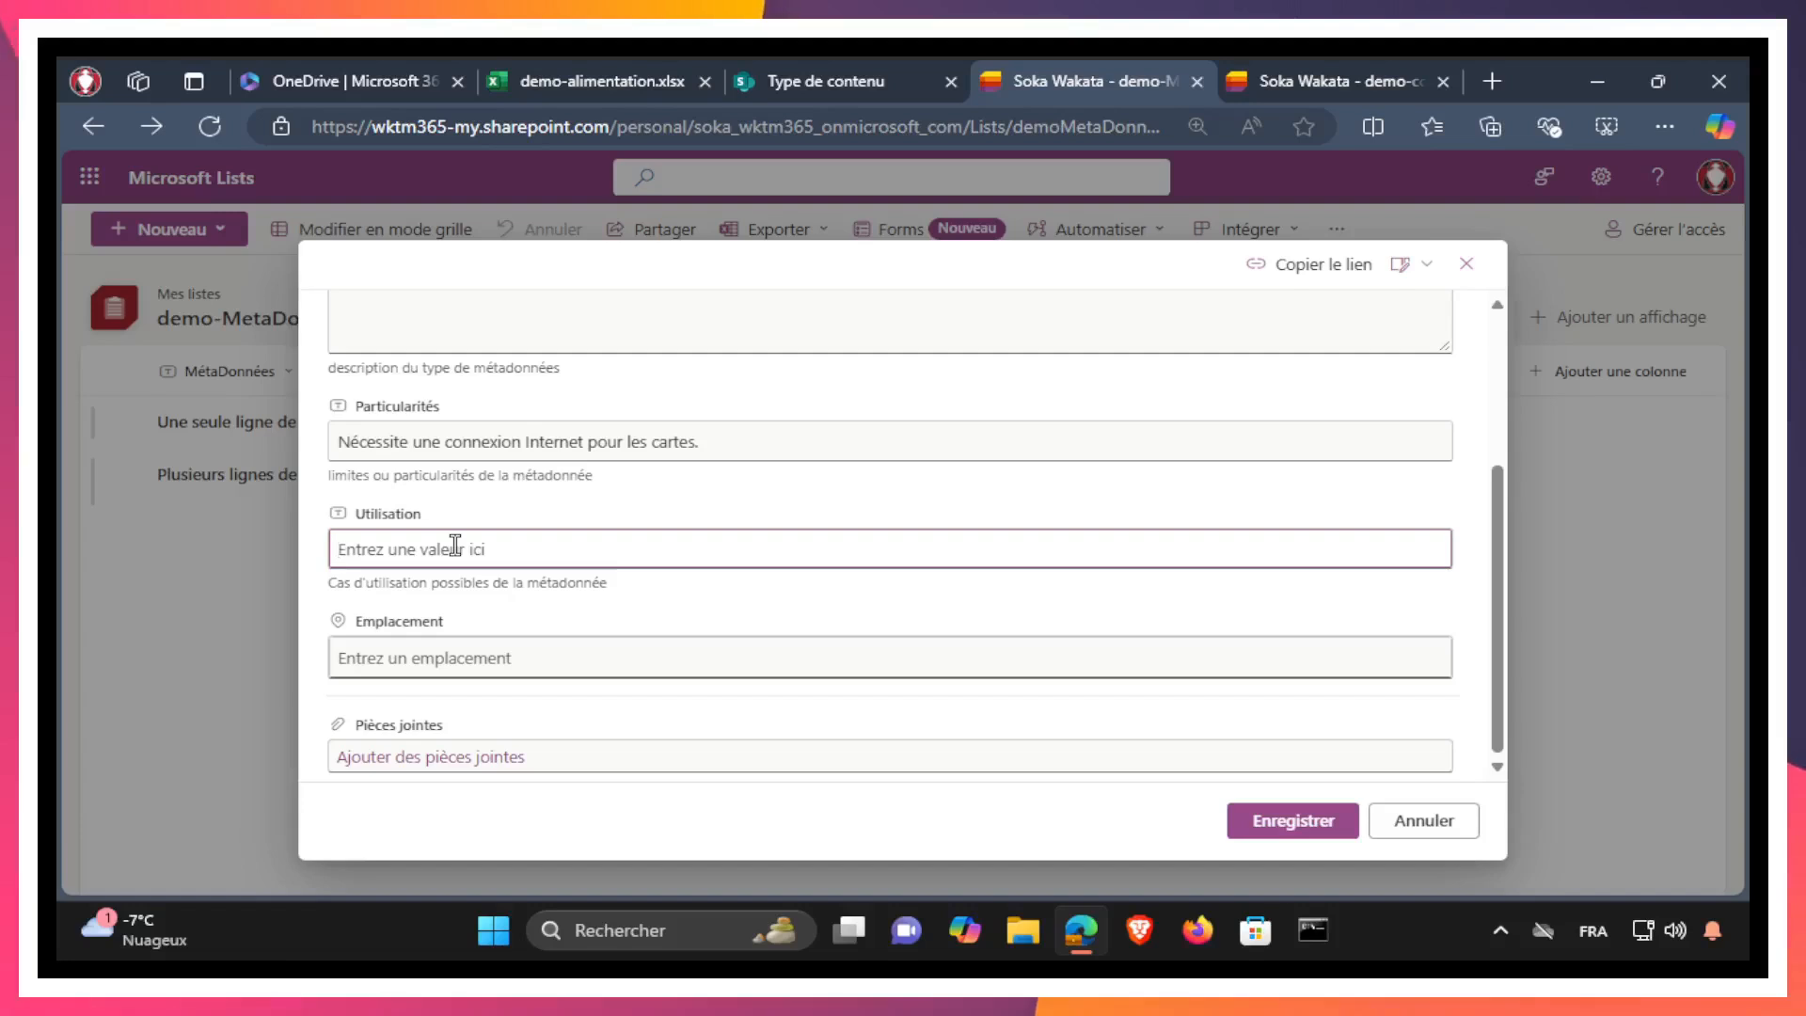
type("Adresses, lieux d'événements, ou emplacements d'actifs.")
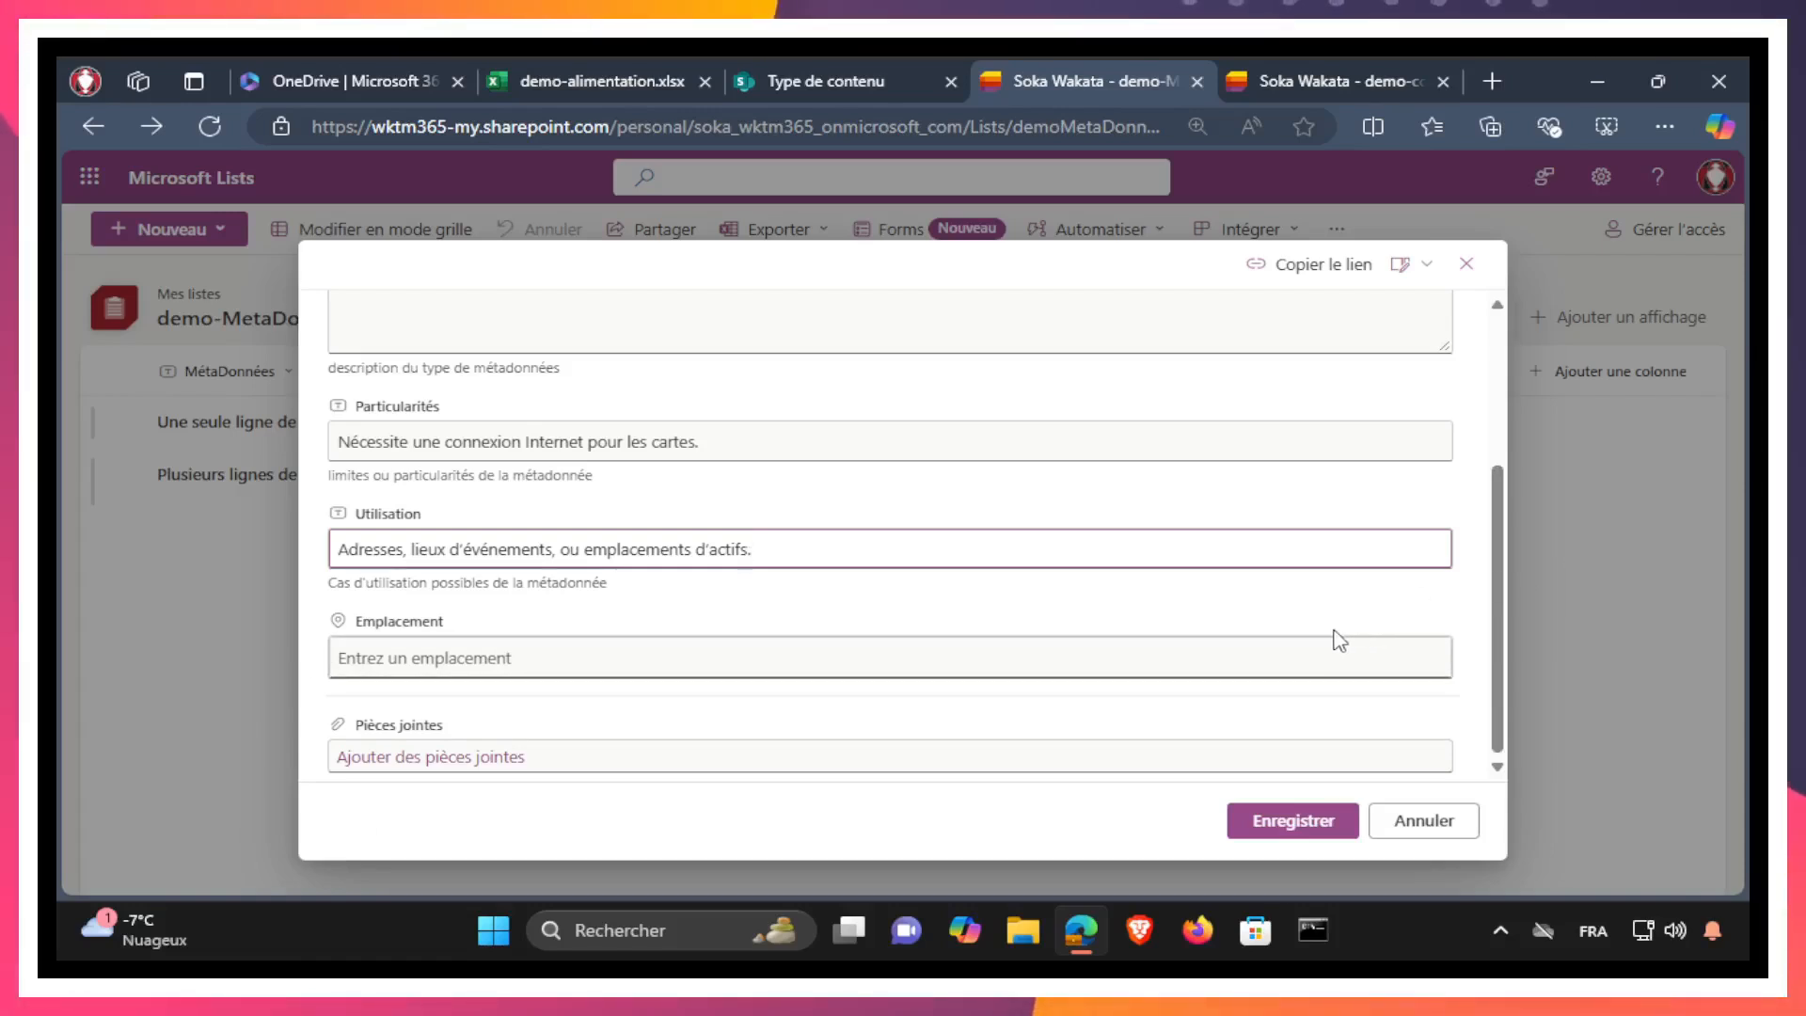
Set the item's Emplacement to Japan National Stadium by searching for "Stade national Ja", and save the item
left_click(438, 657)
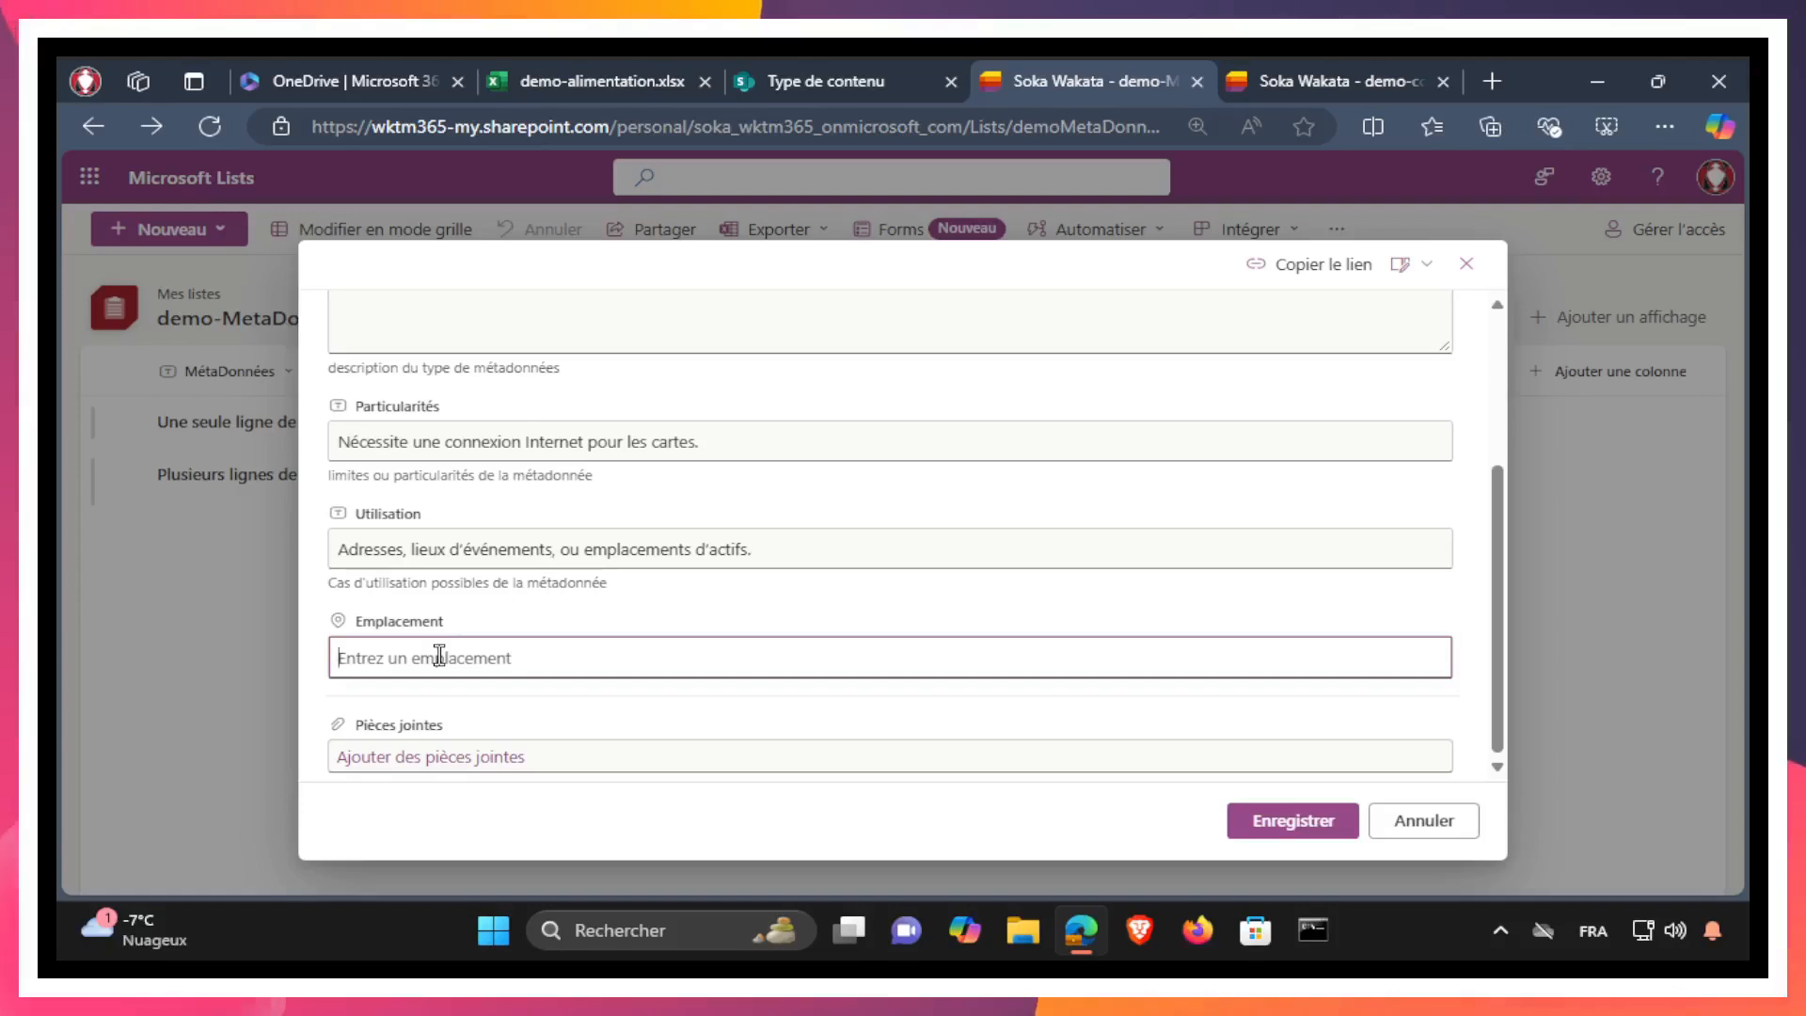
type("St")
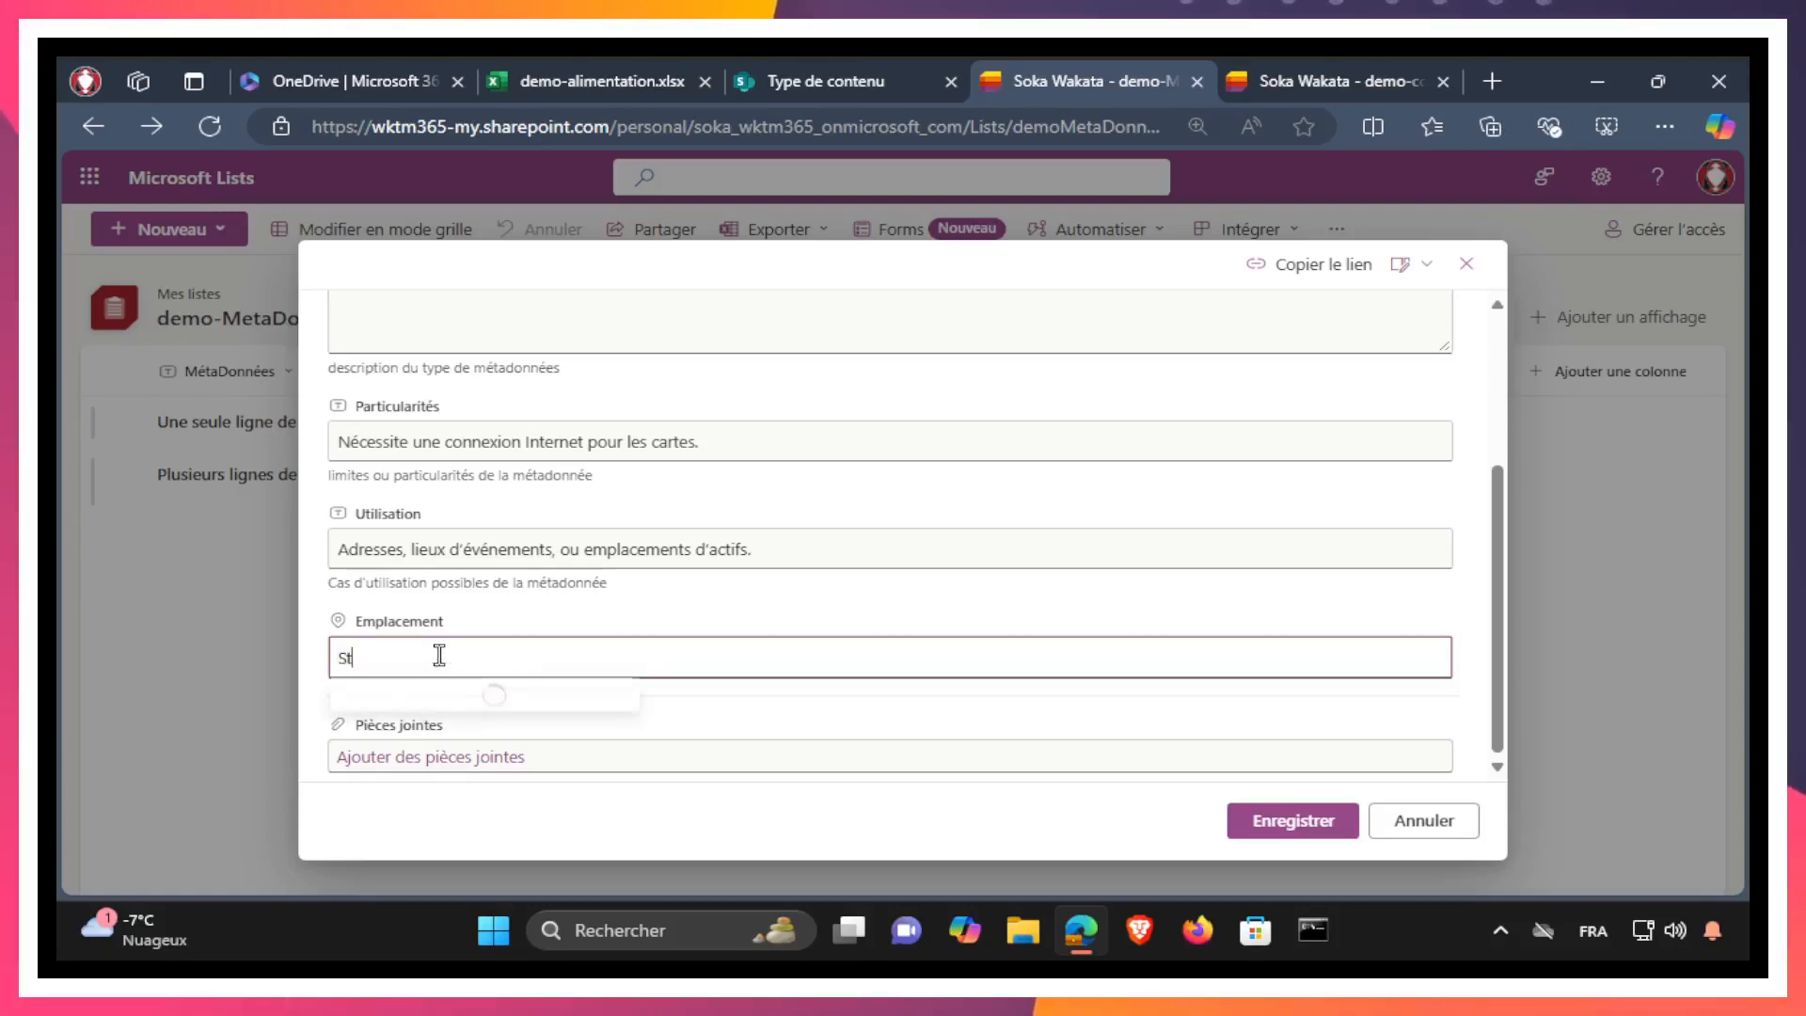
type("ade national")
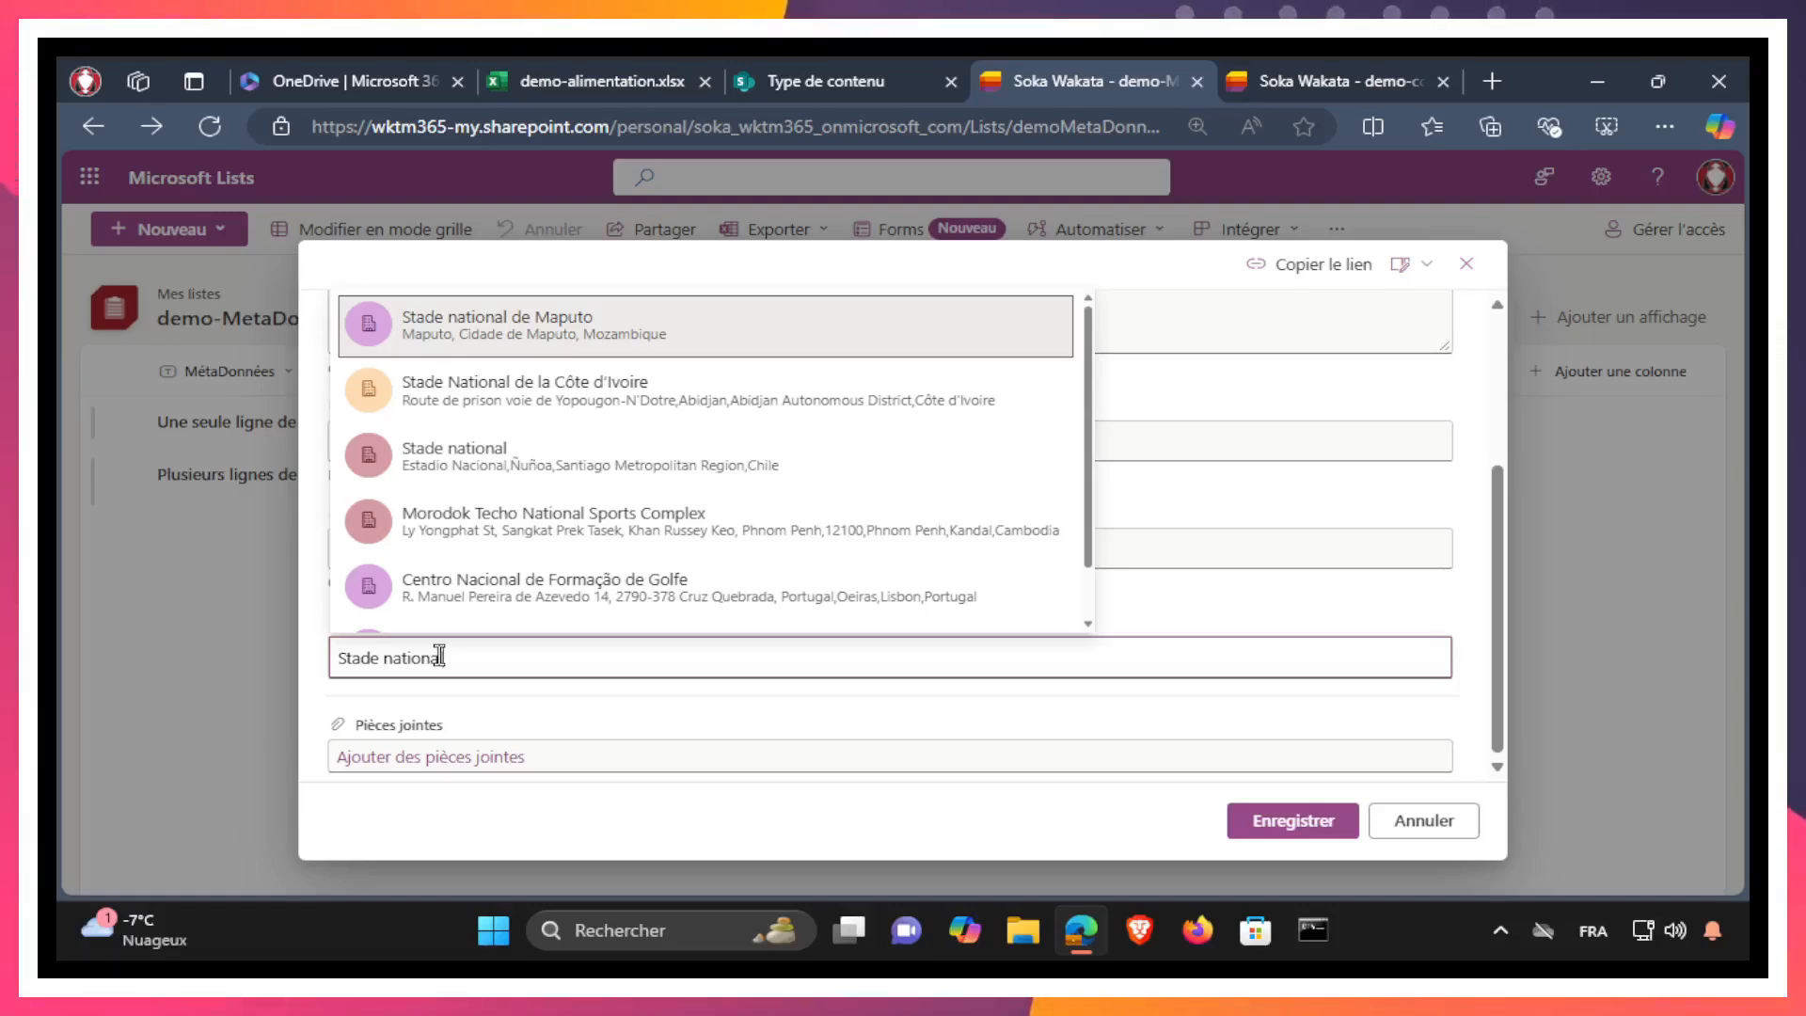
type("du ")
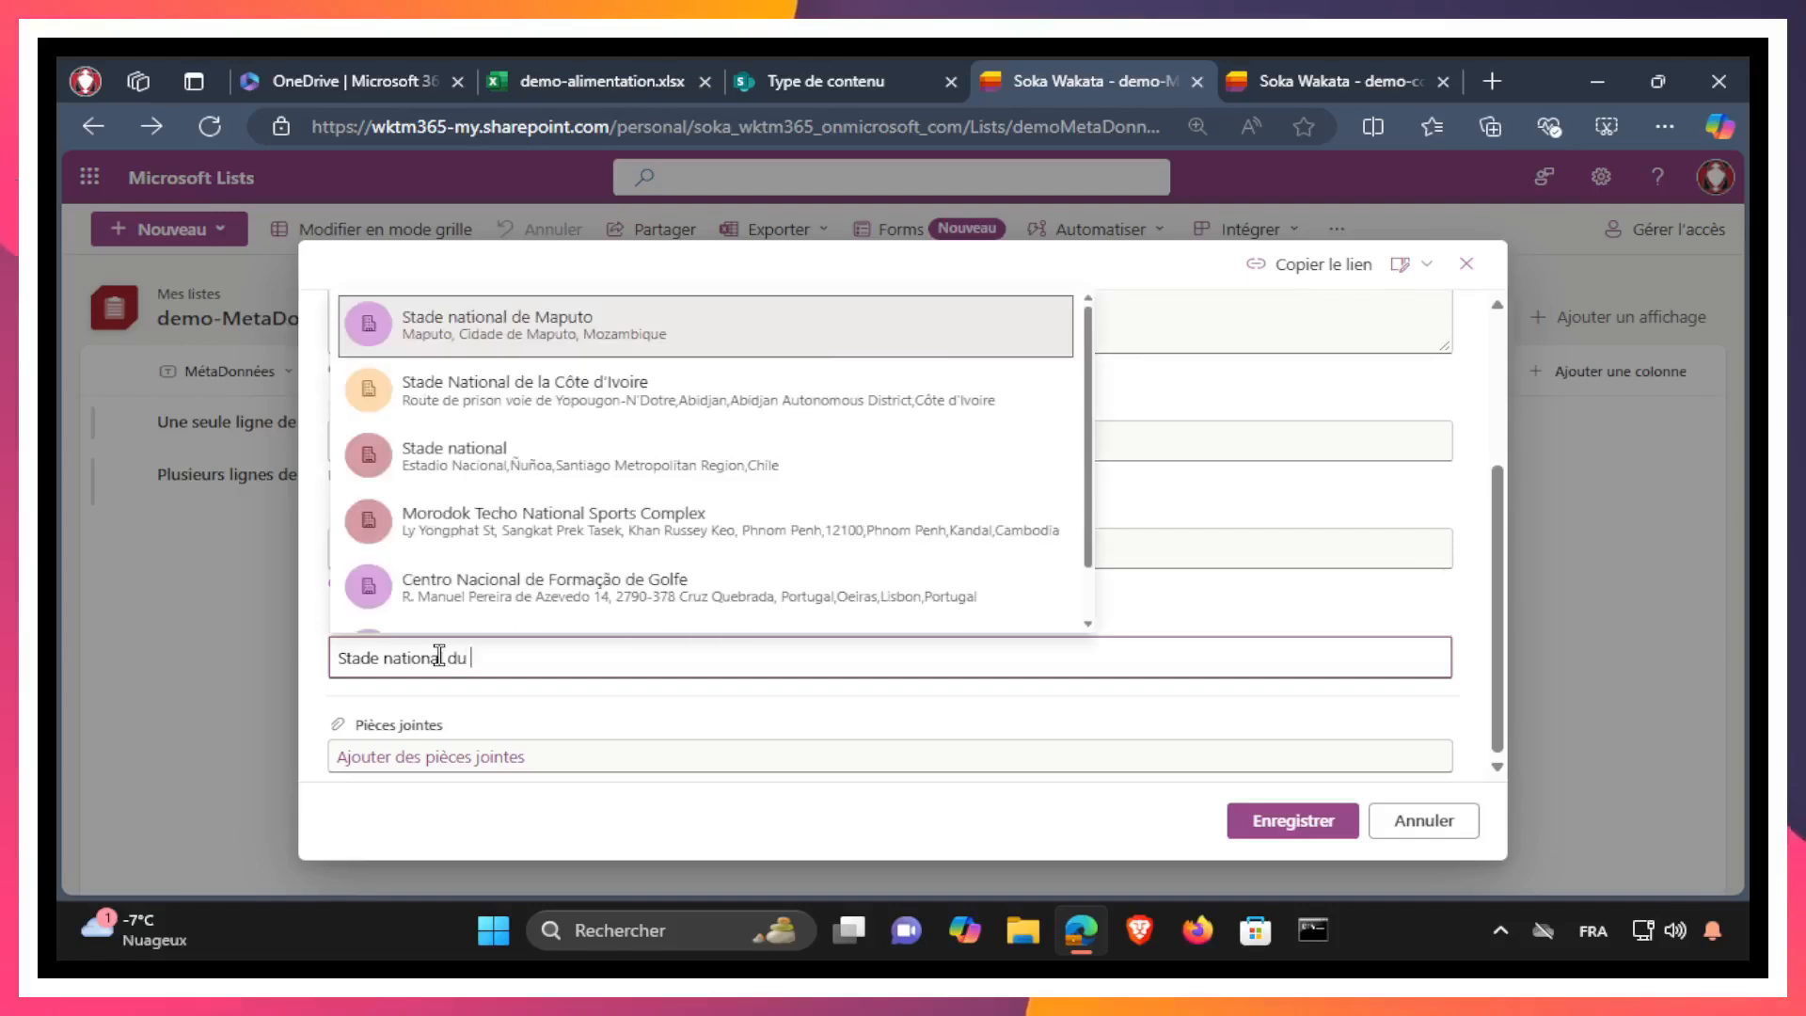
type("ja")
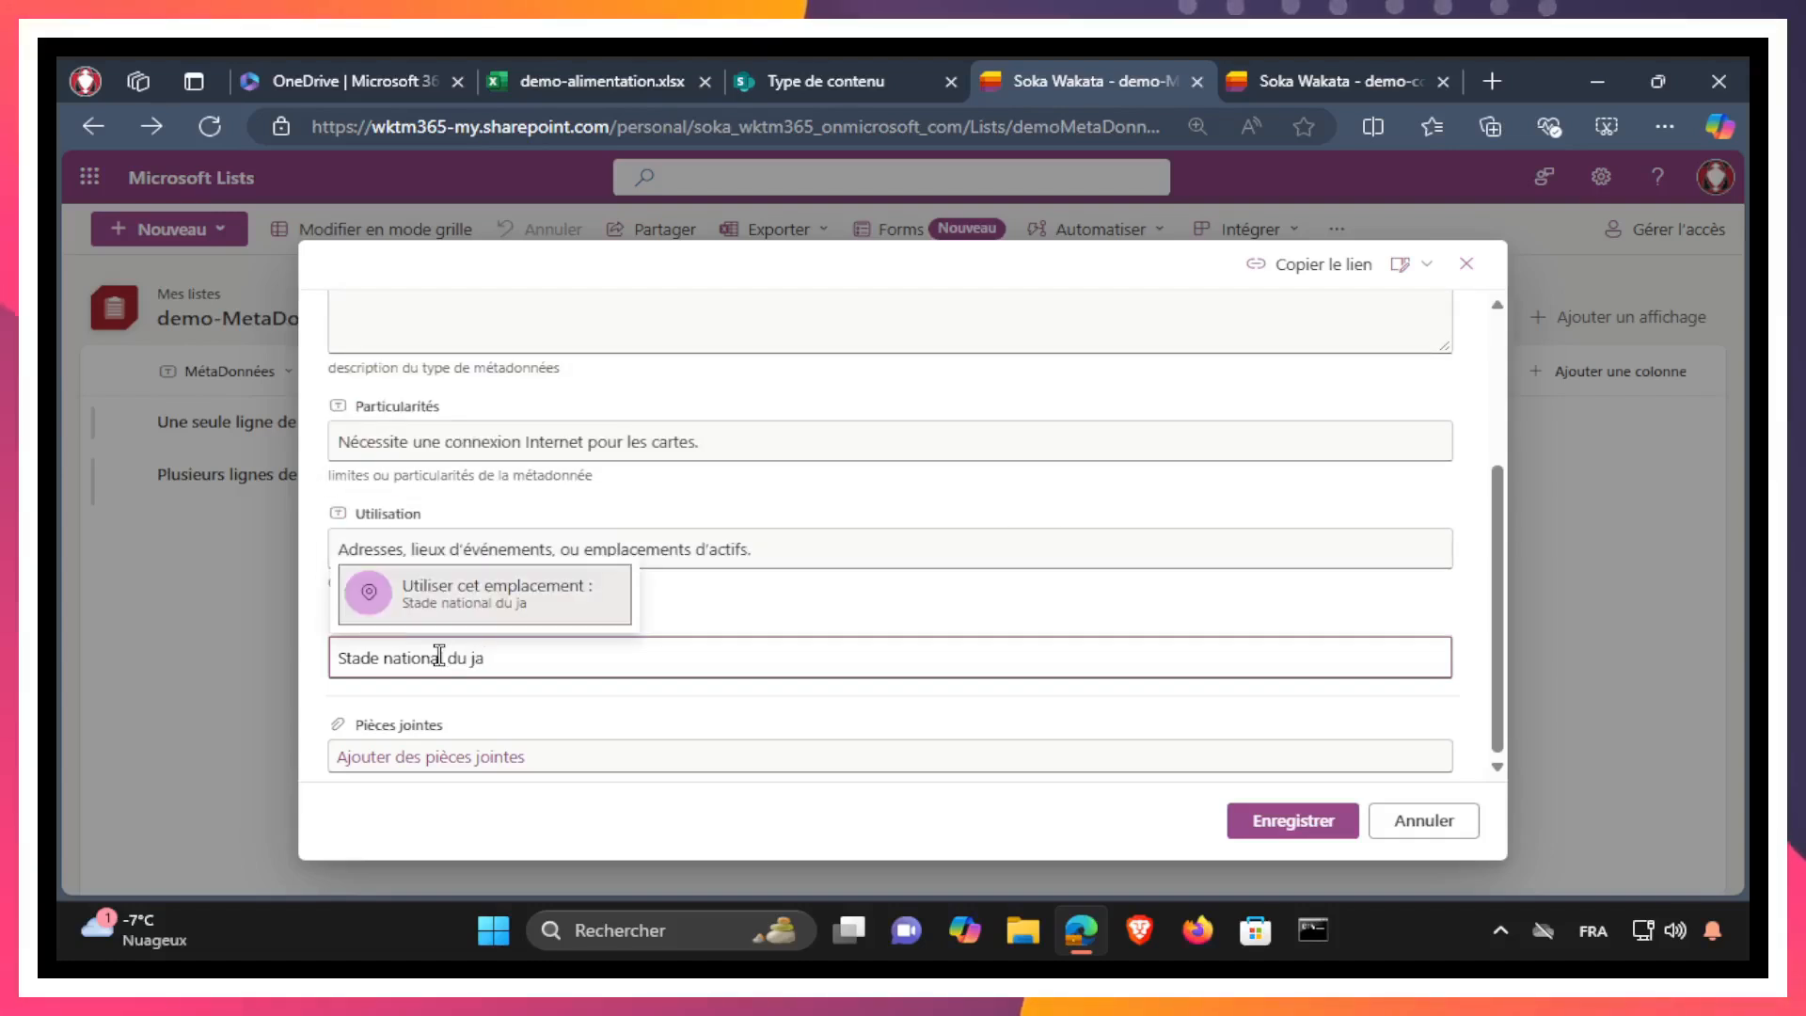
key("BackSpace")
key("BackSpace")
key("BackSpace")
key("BackSpace")
key("BackSpace")
type("Ja")
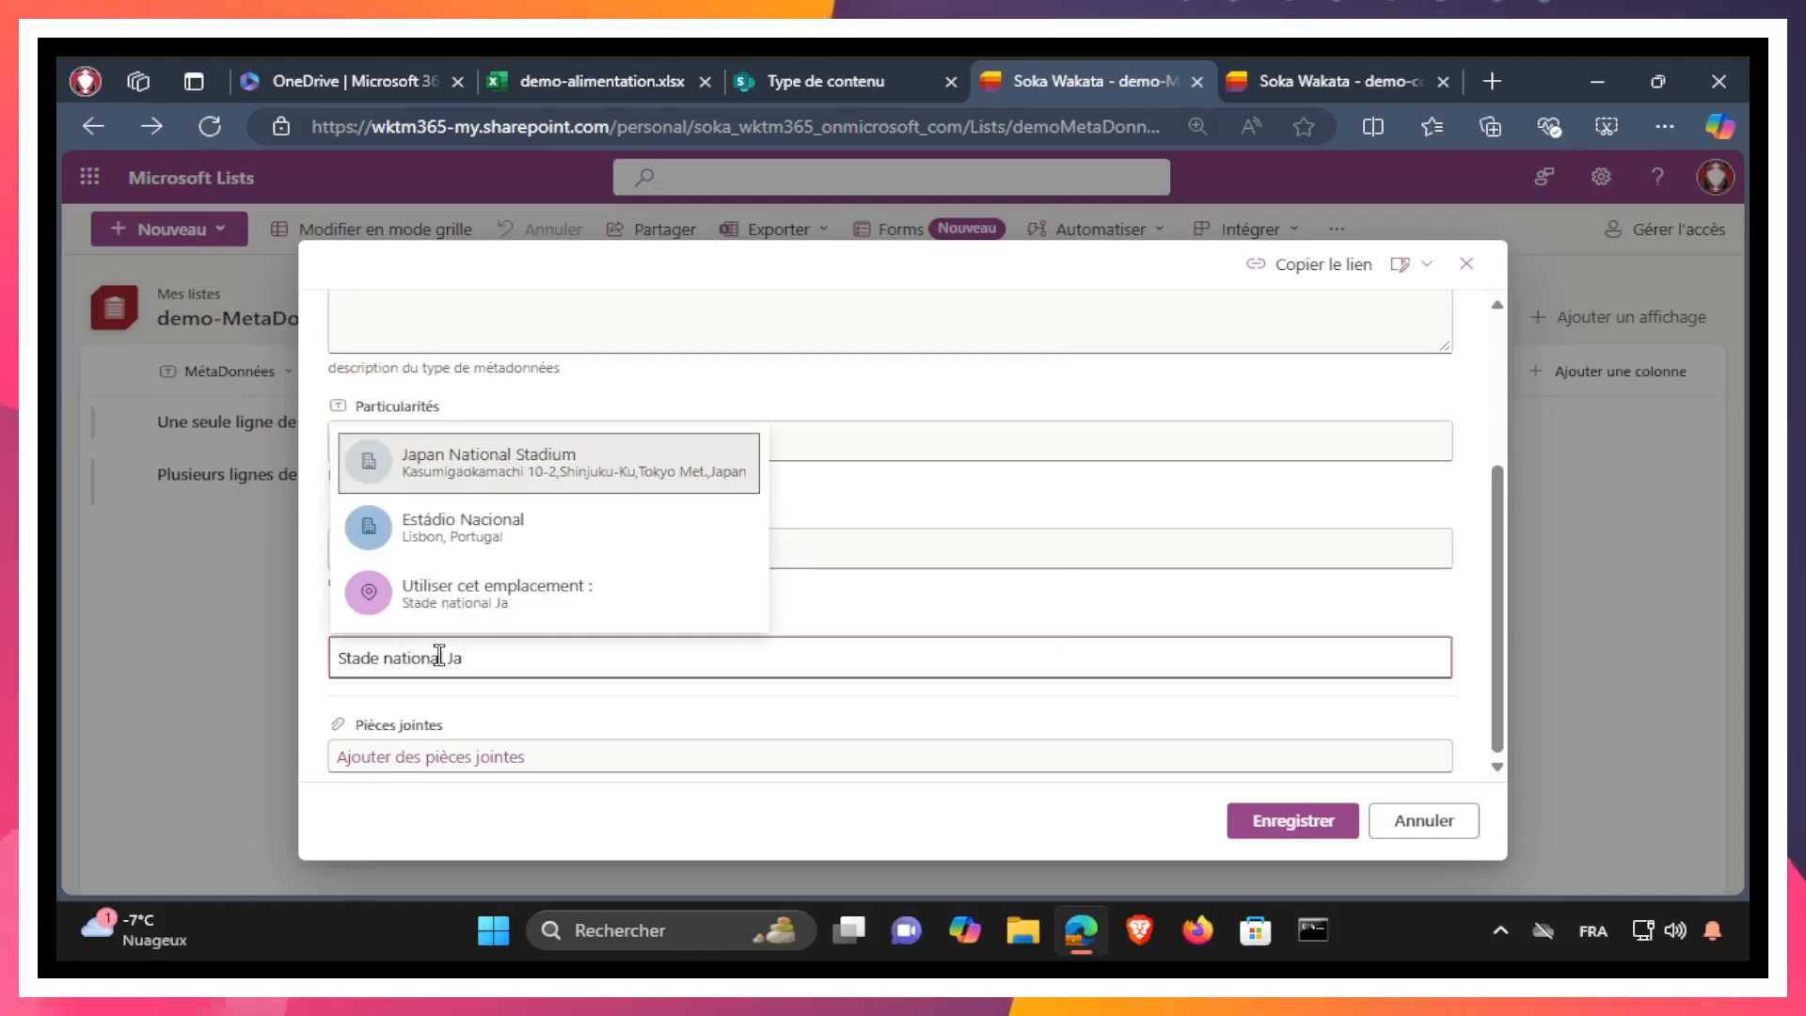
left_click(478, 461)
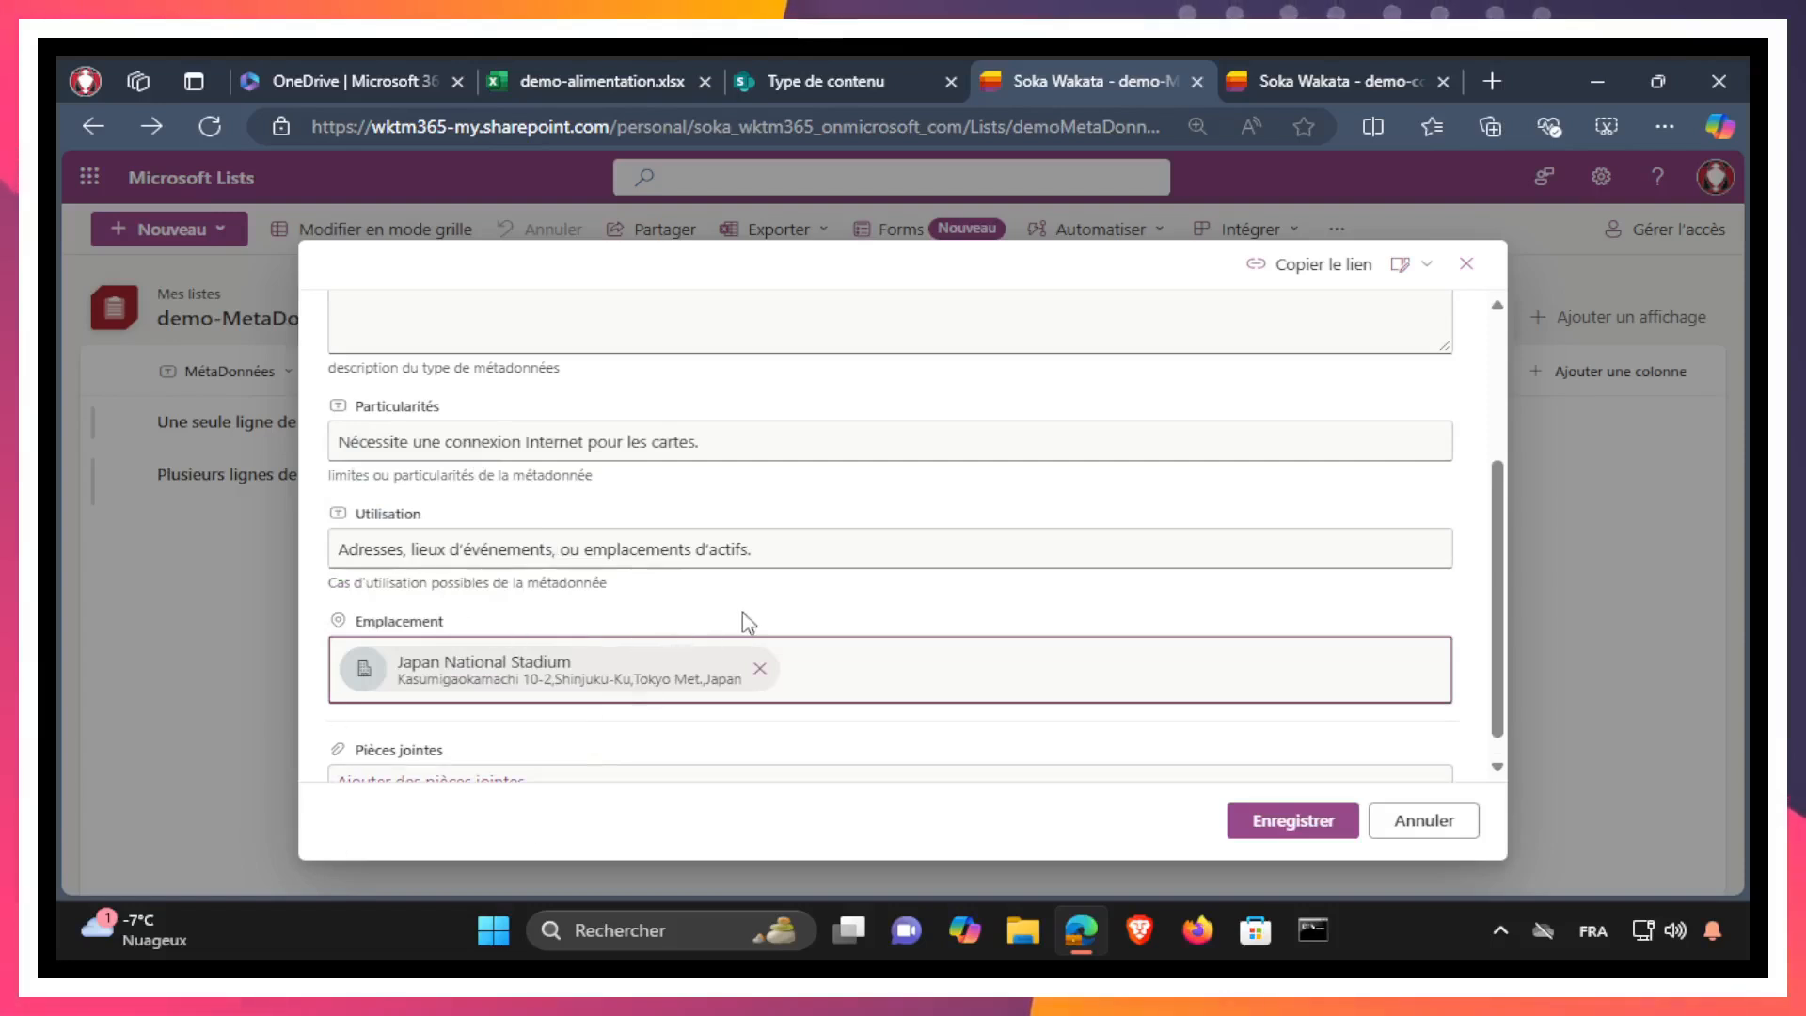
left_click(1308, 837)
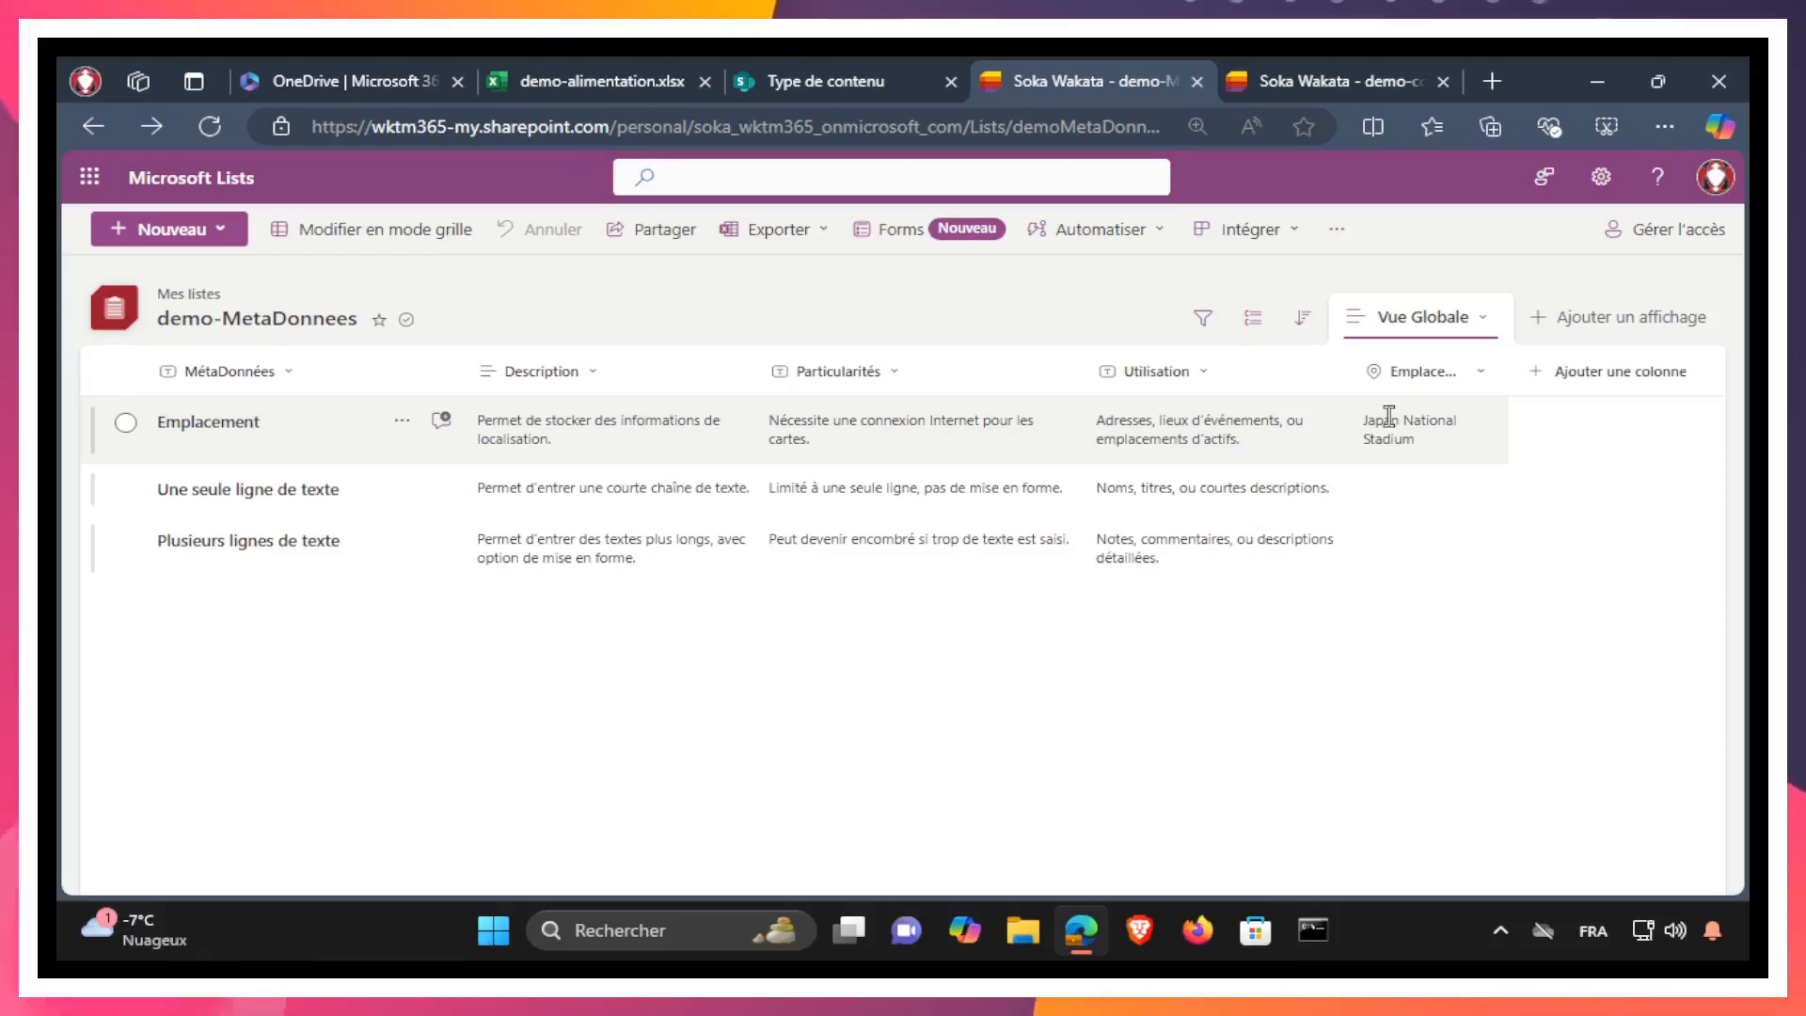
Edit the Emplacement column to show all its linked columns, from Adresse postale through Coordonnées and Nom, and save the column
left_click(1483, 379)
mouse_move(1467, 425)
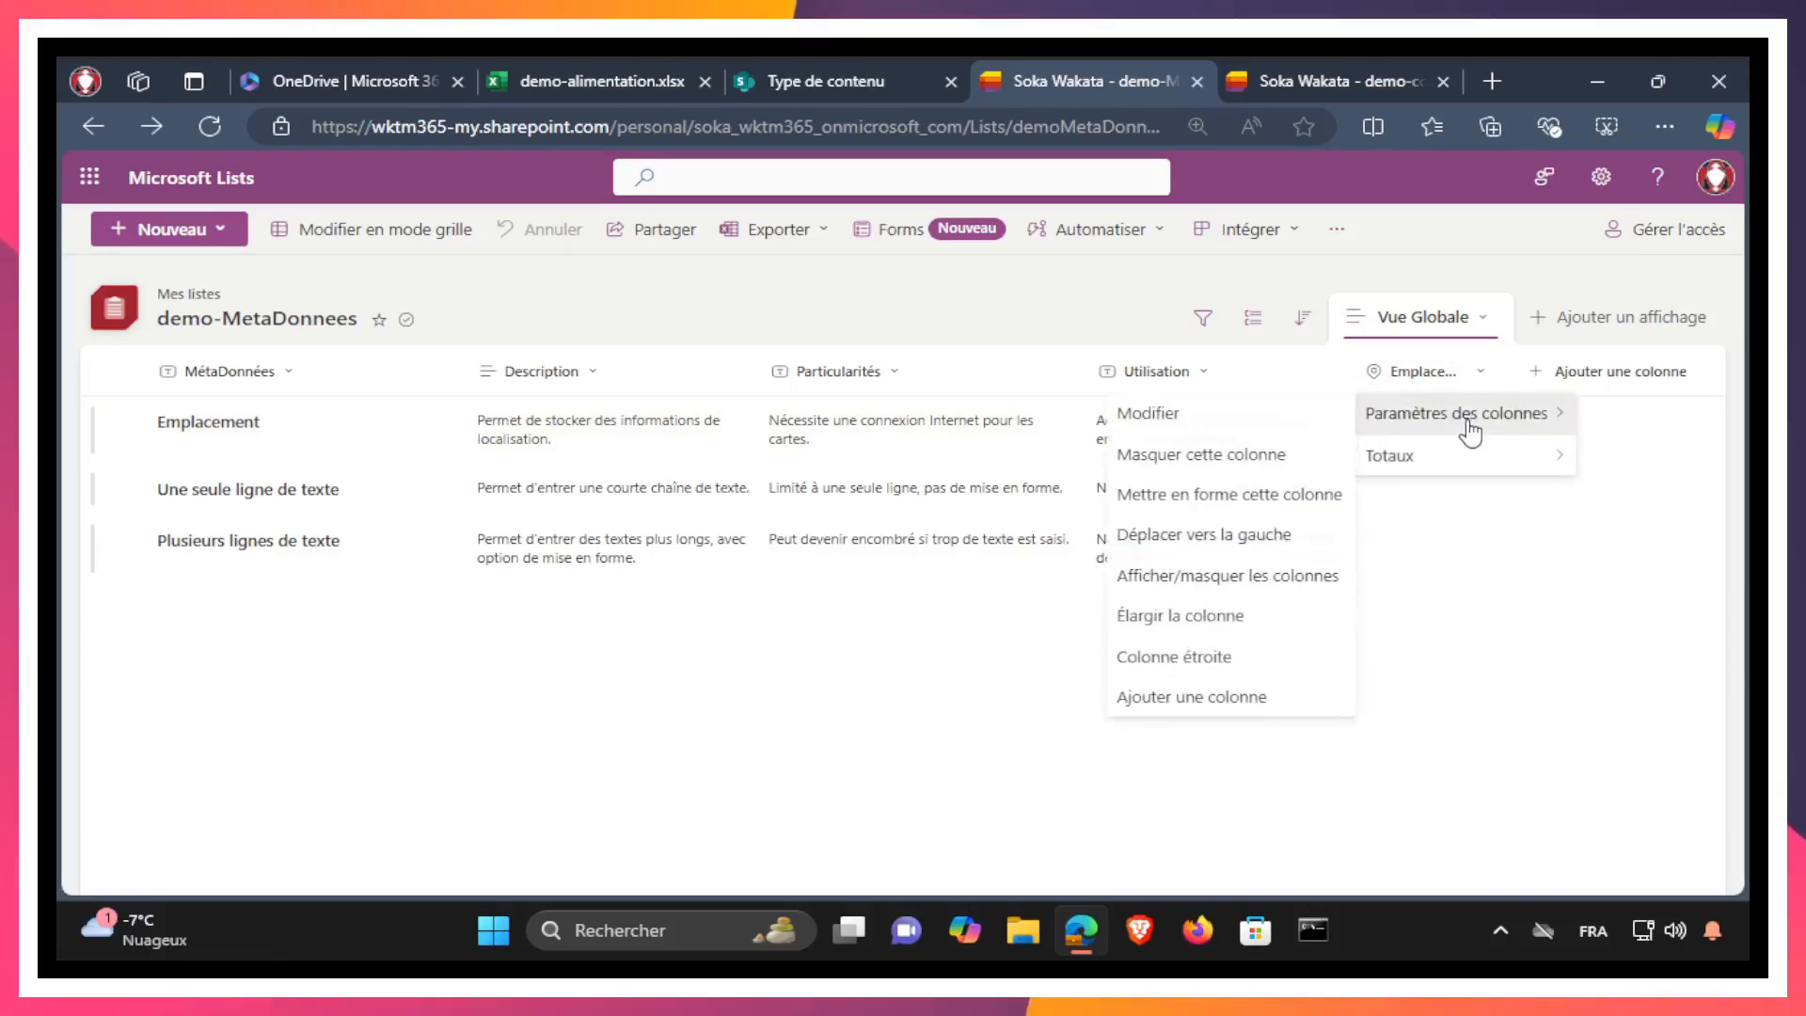
left_click(1146, 415)
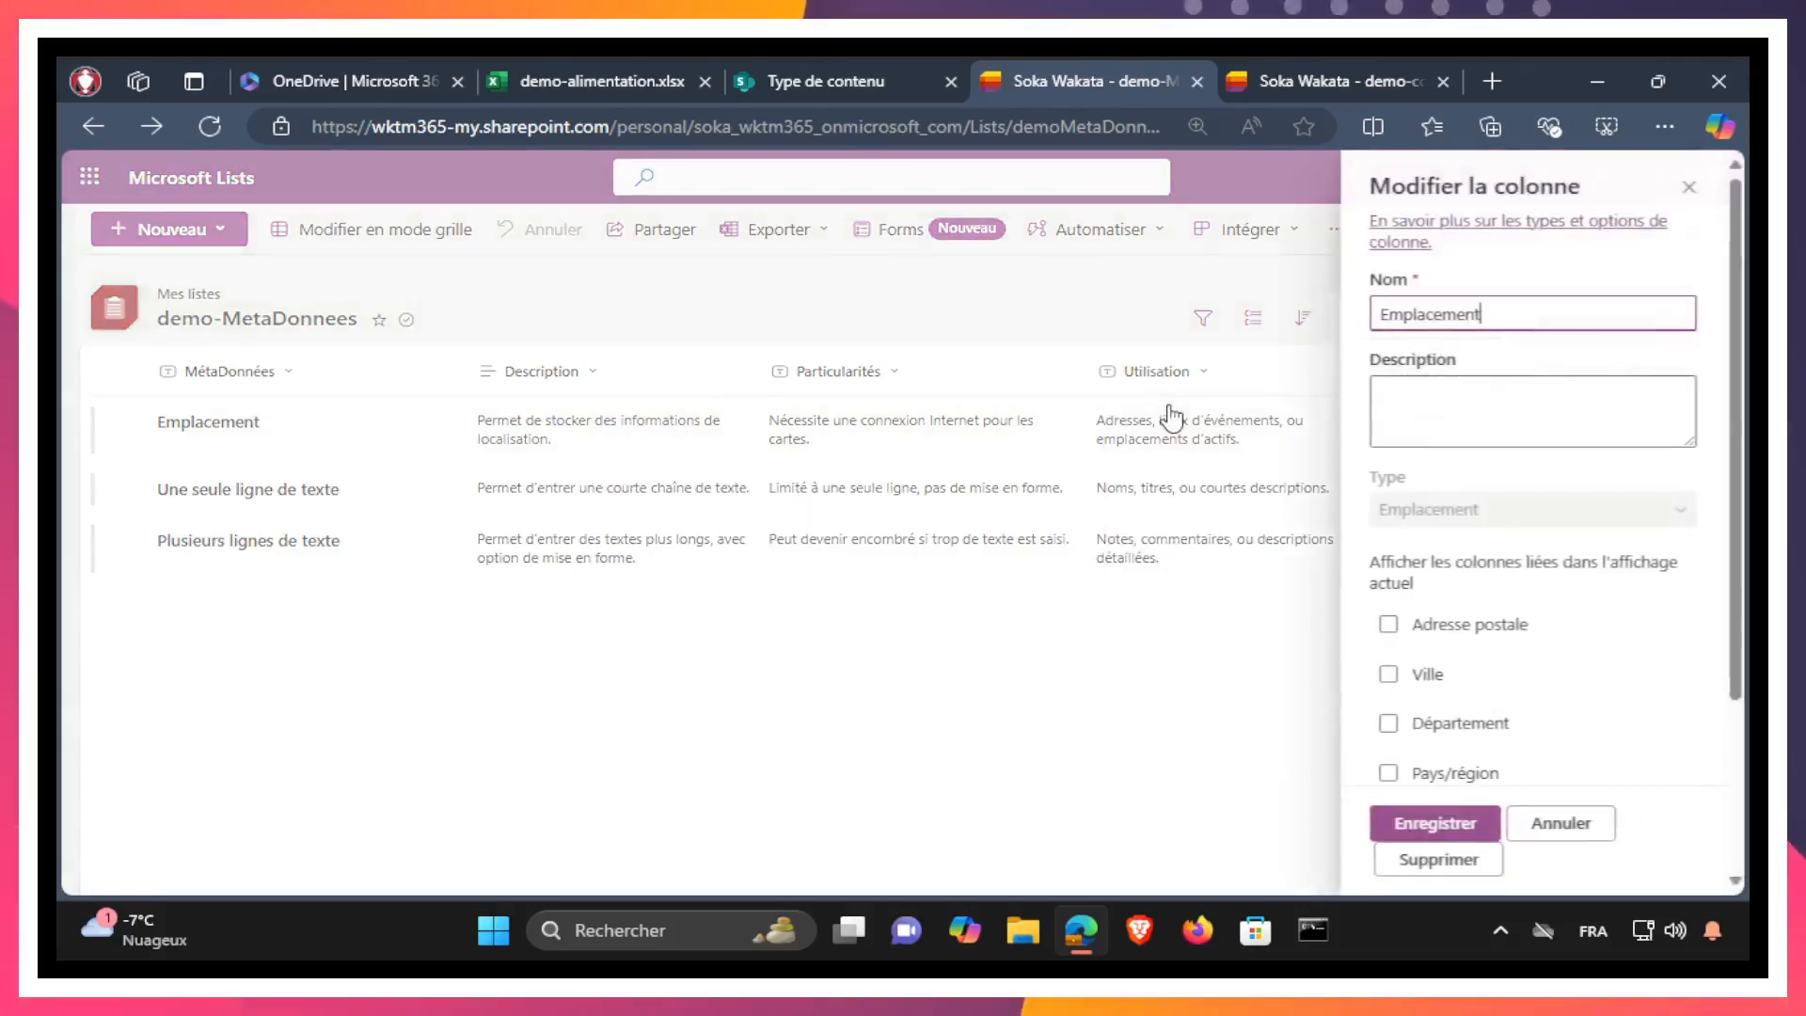
scroll(1536, 613, "down", 2)
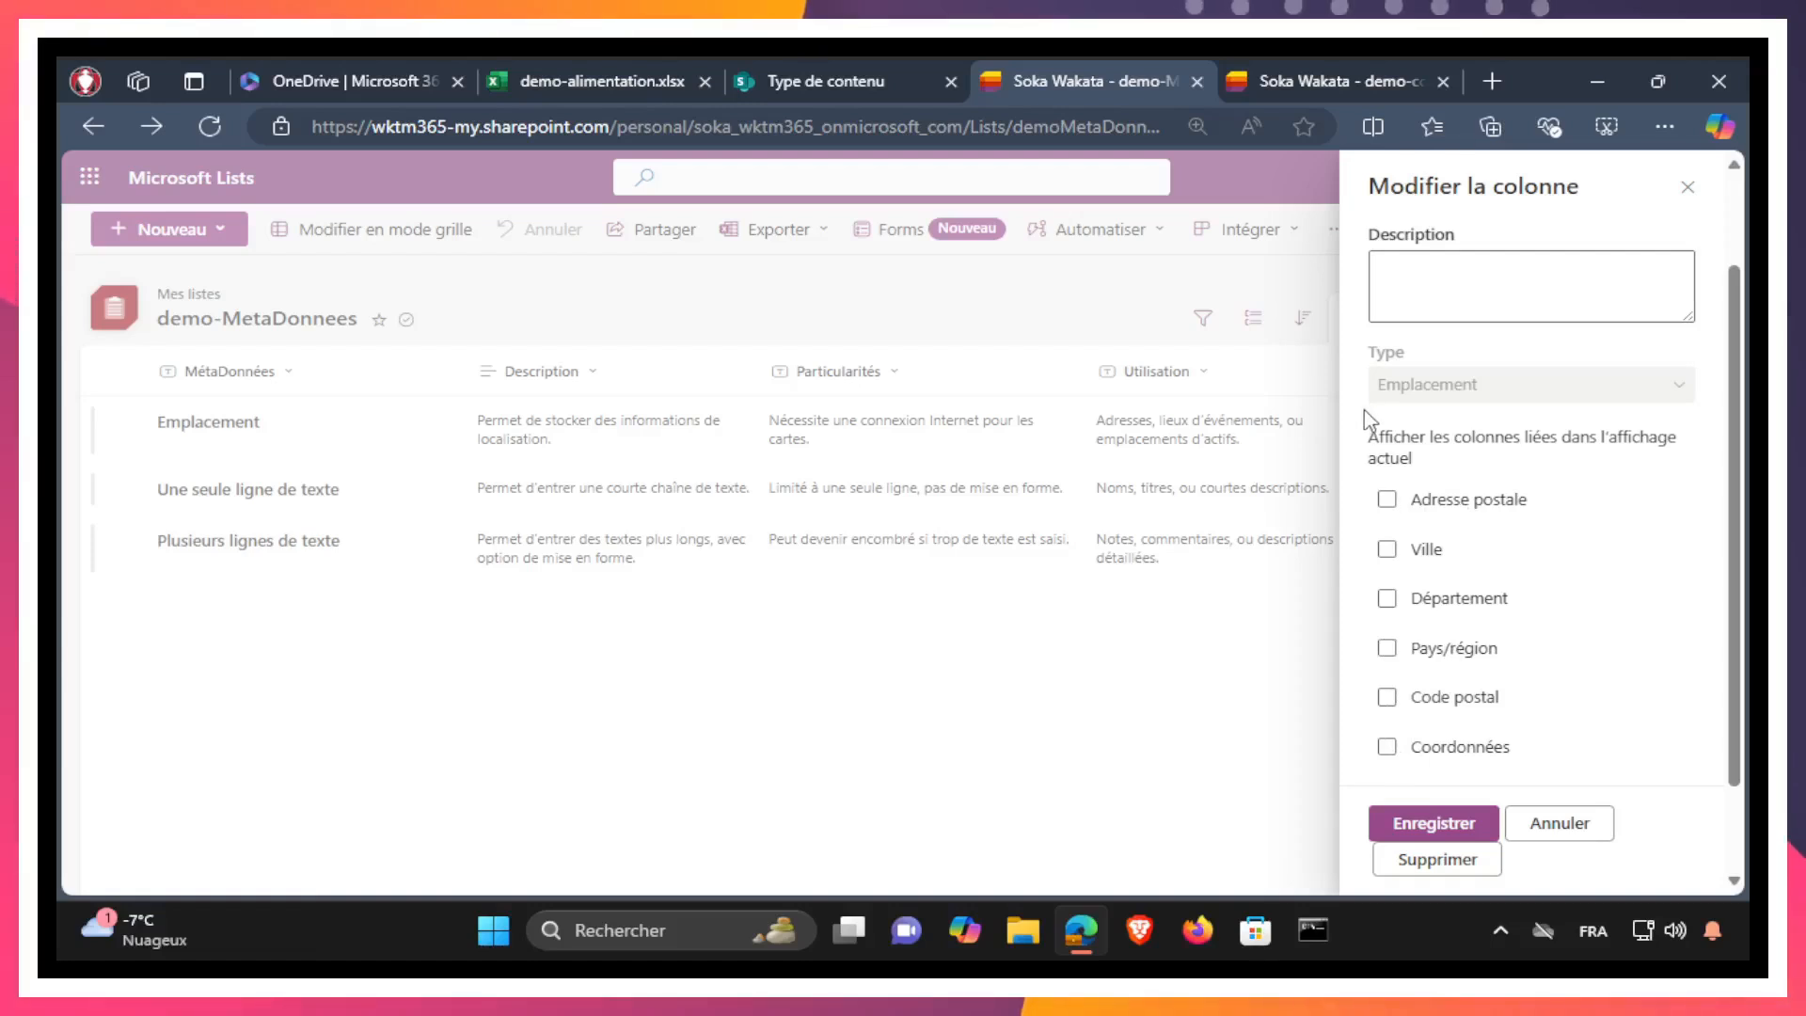
left_click(1391, 500)
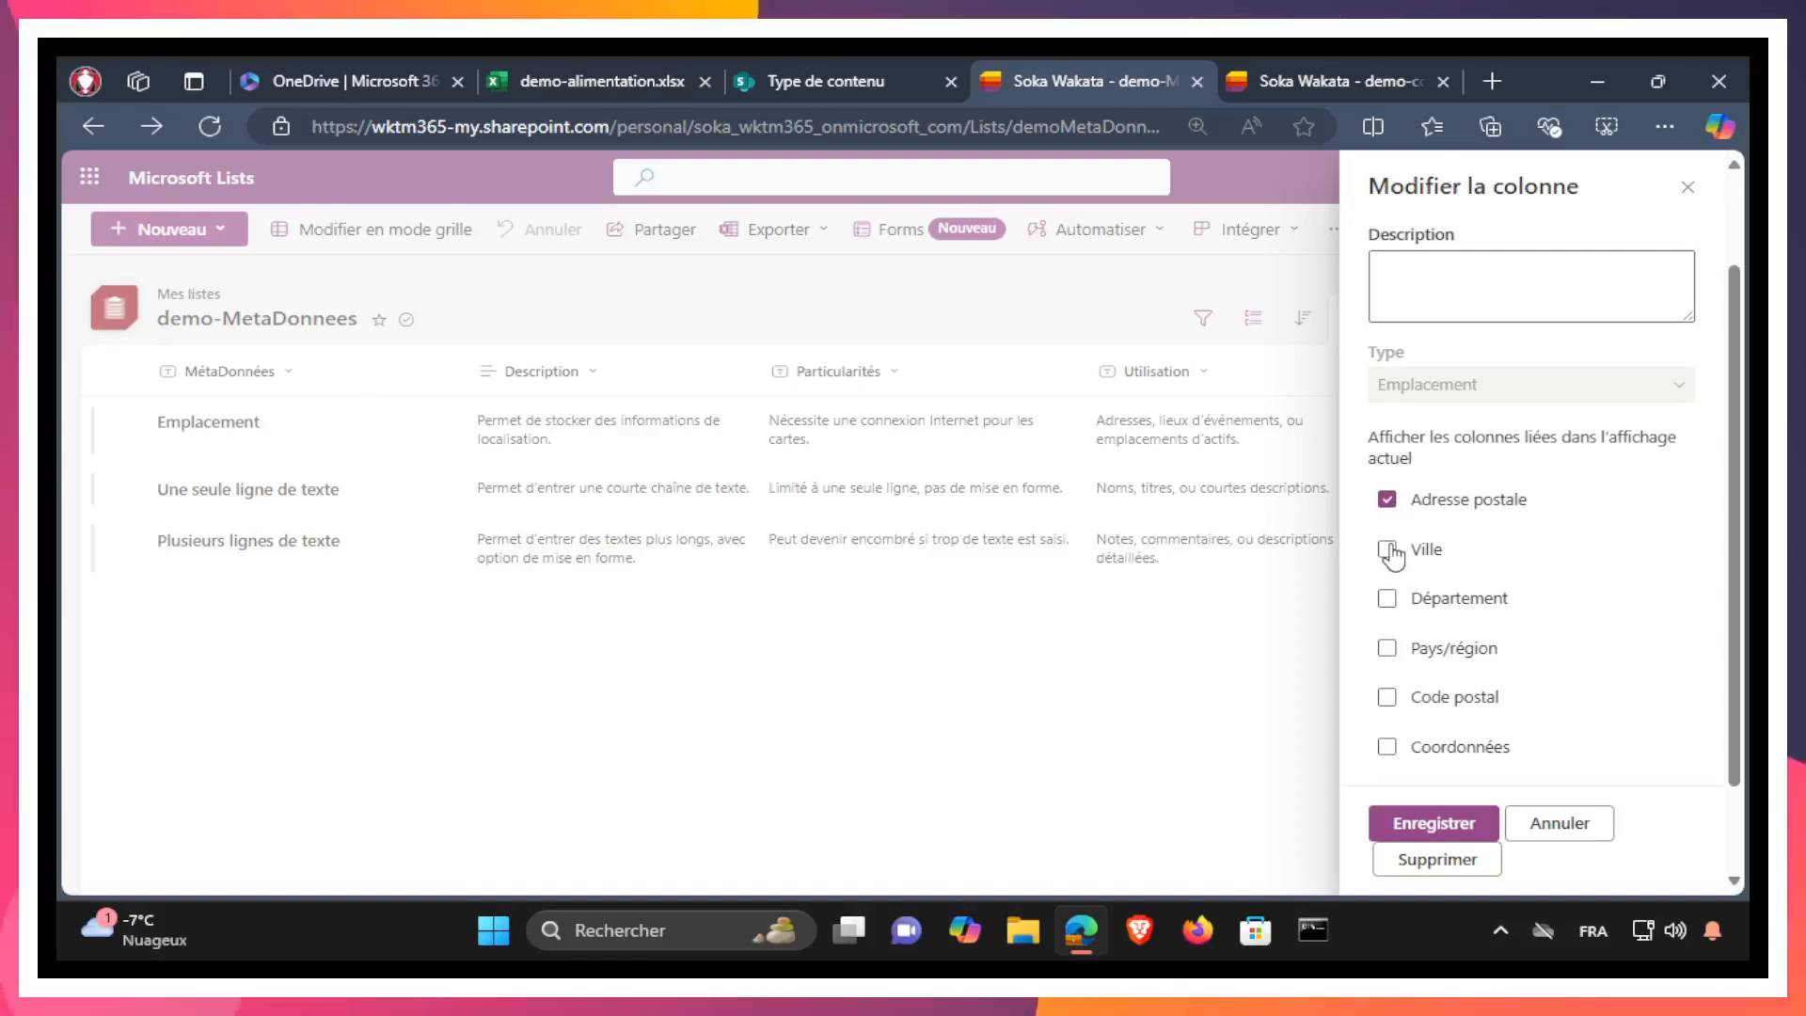
left_click(1392, 600)
left_click(1386, 659)
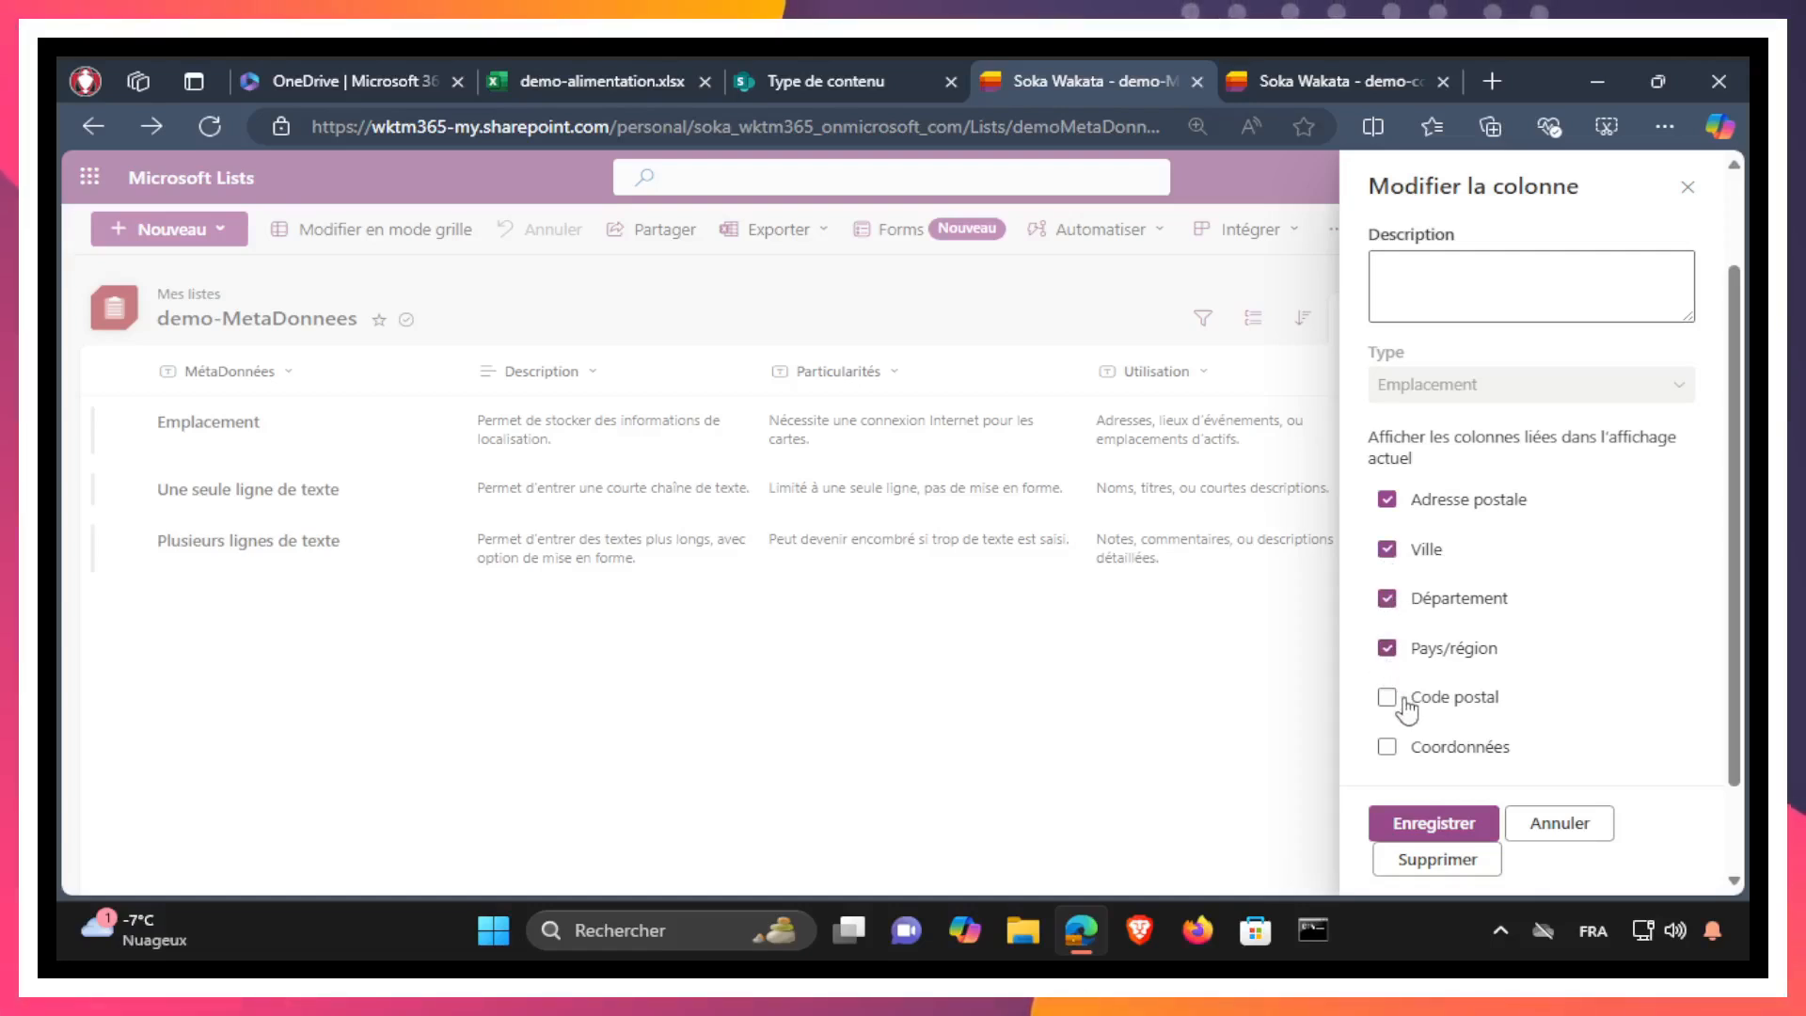
left_click(1394, 748)
scroll(1500, 633, "down", 1)
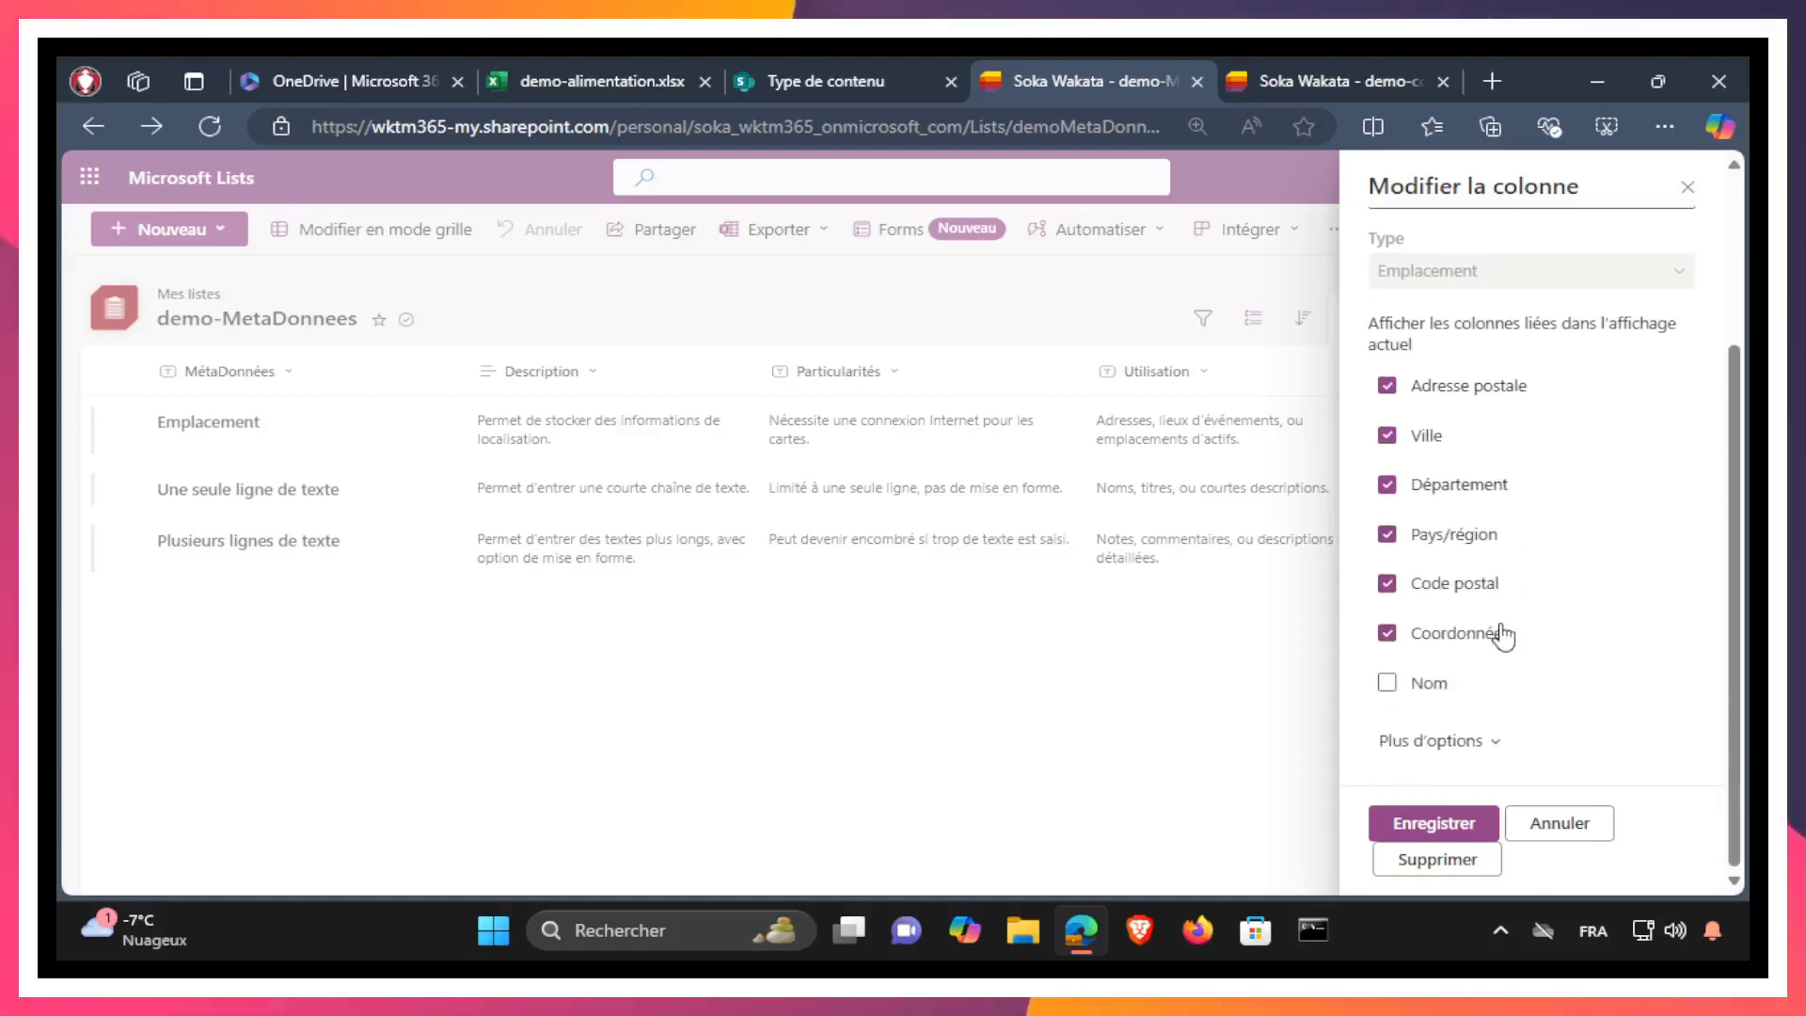
left_click(1389, 683)
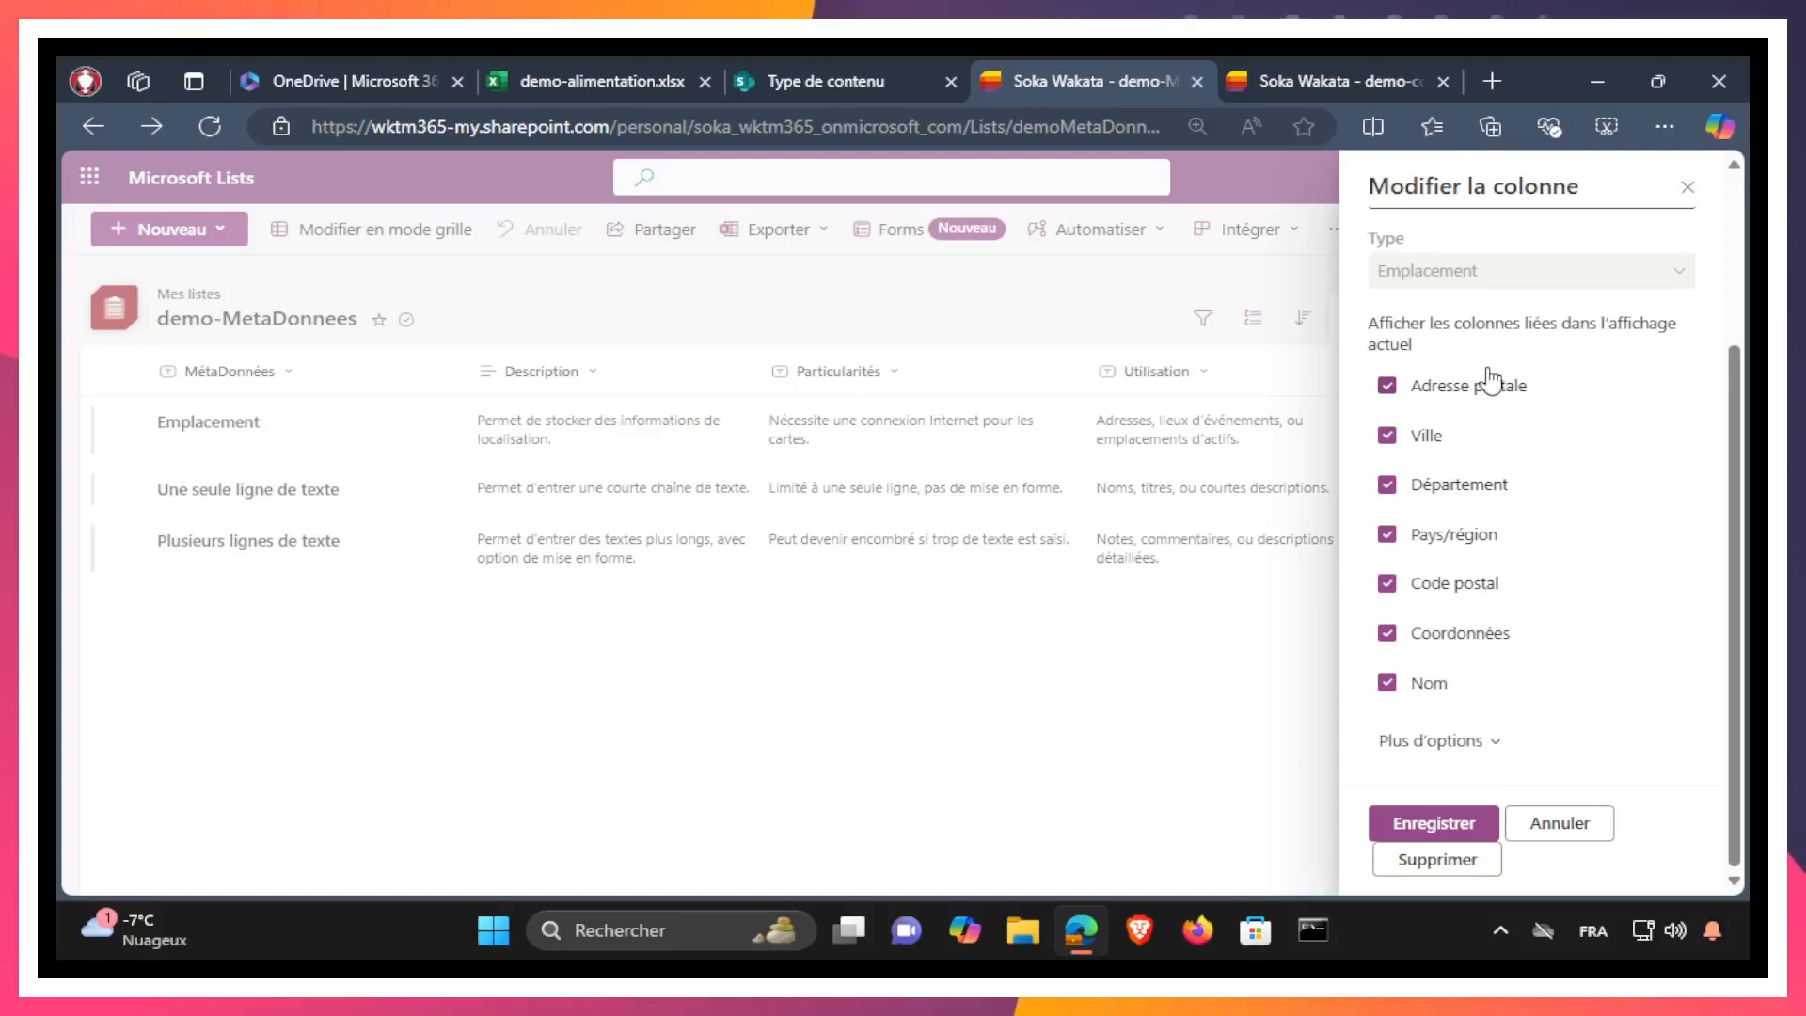
left_click(1444, 821)
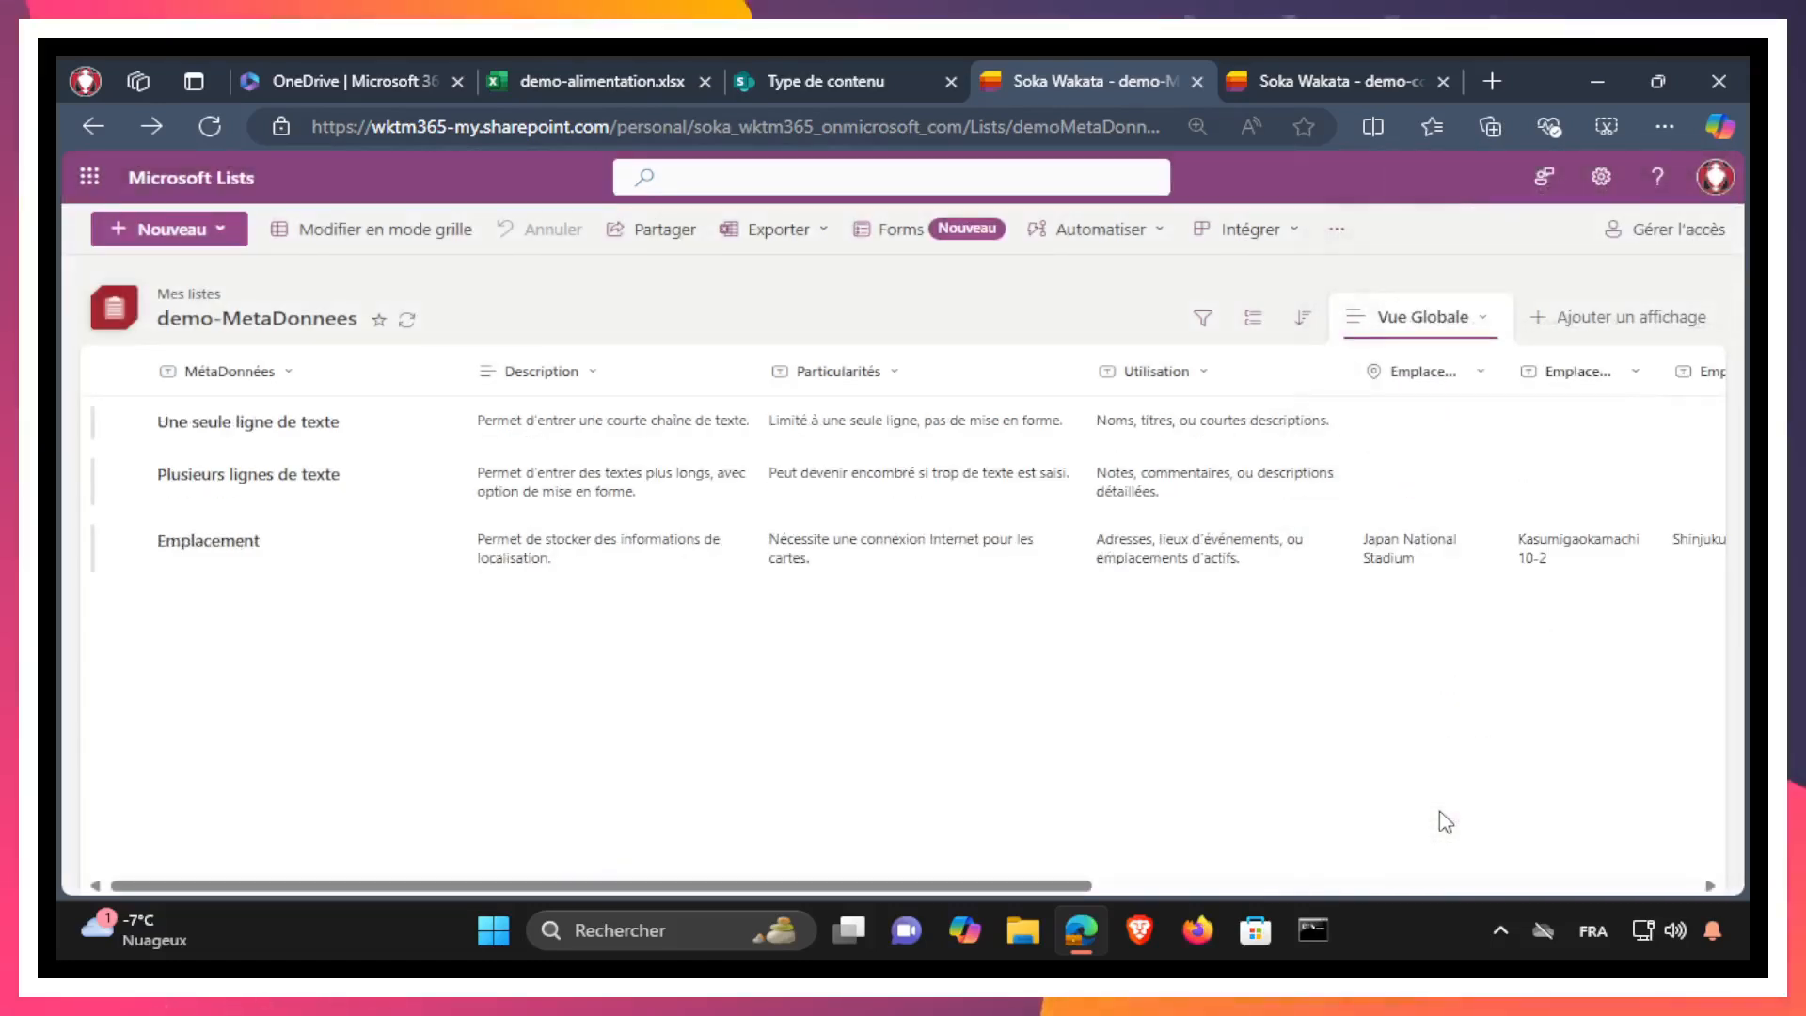
Widen the linked Rue, Ville and État columns of Emplacement until their full headings fit
left_click_drag(978, 885, 1392, 867)
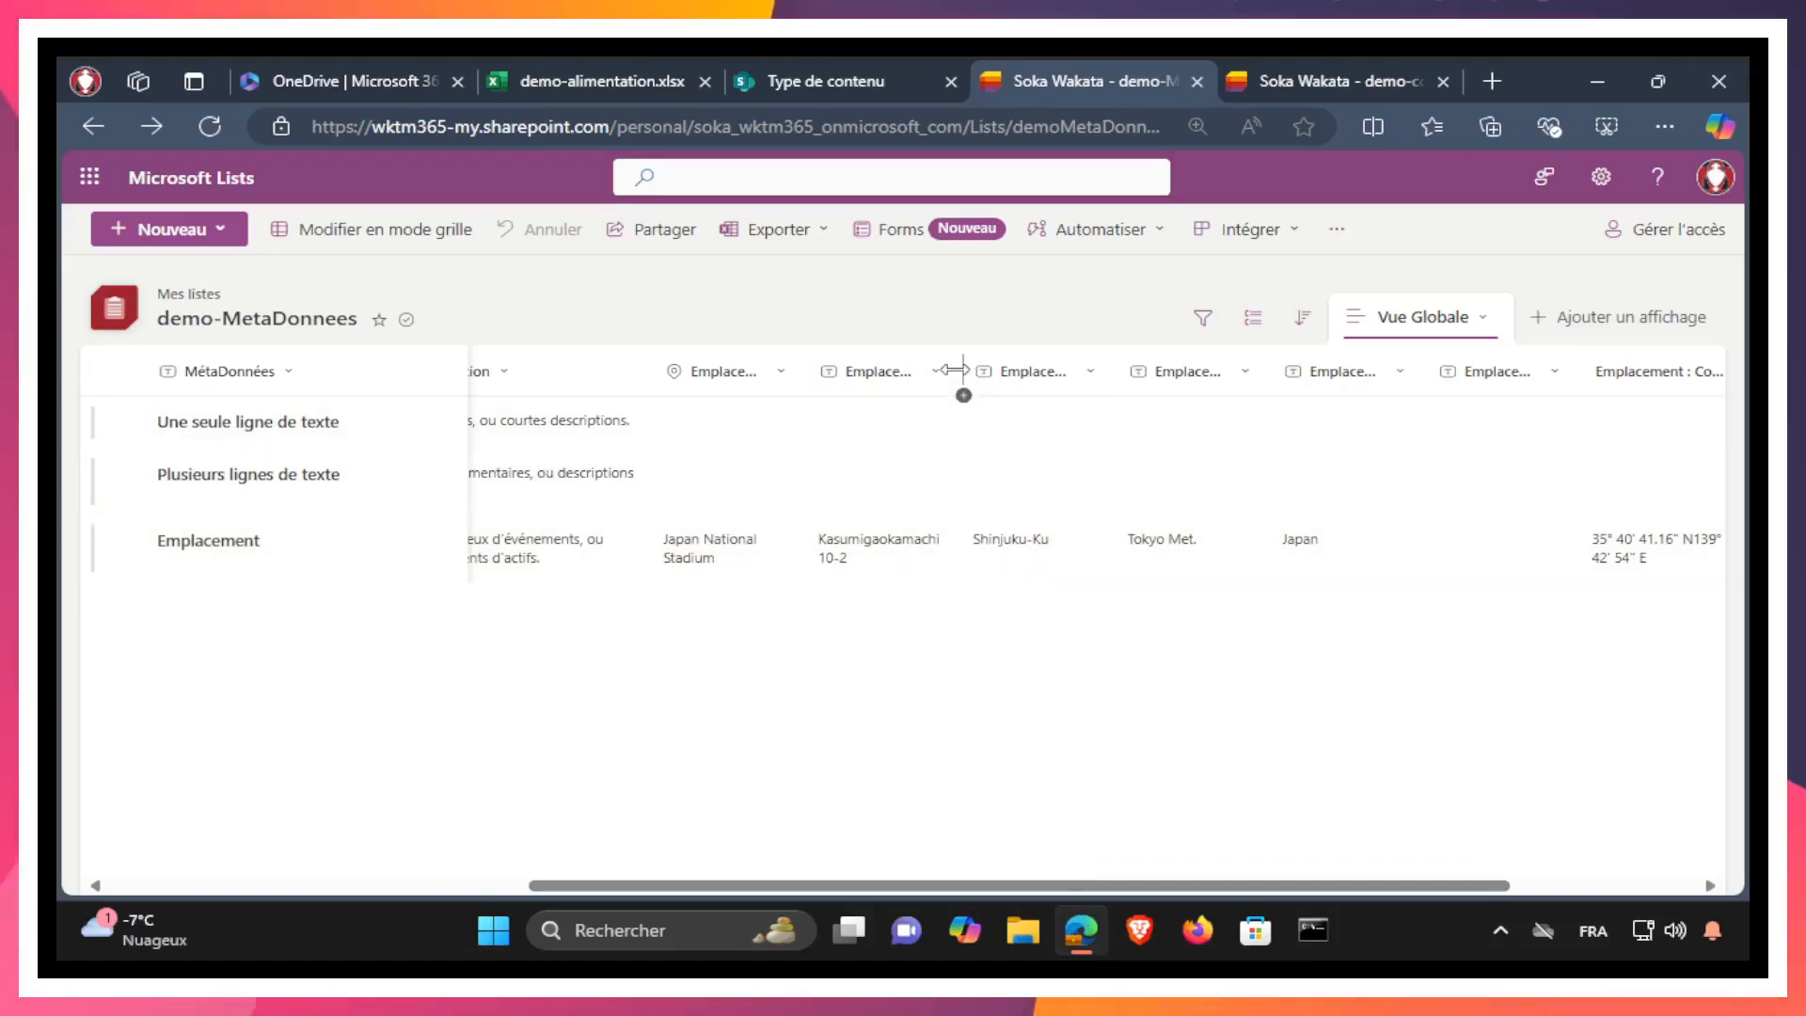
left_click_drag(961, 370, 1086, 370)
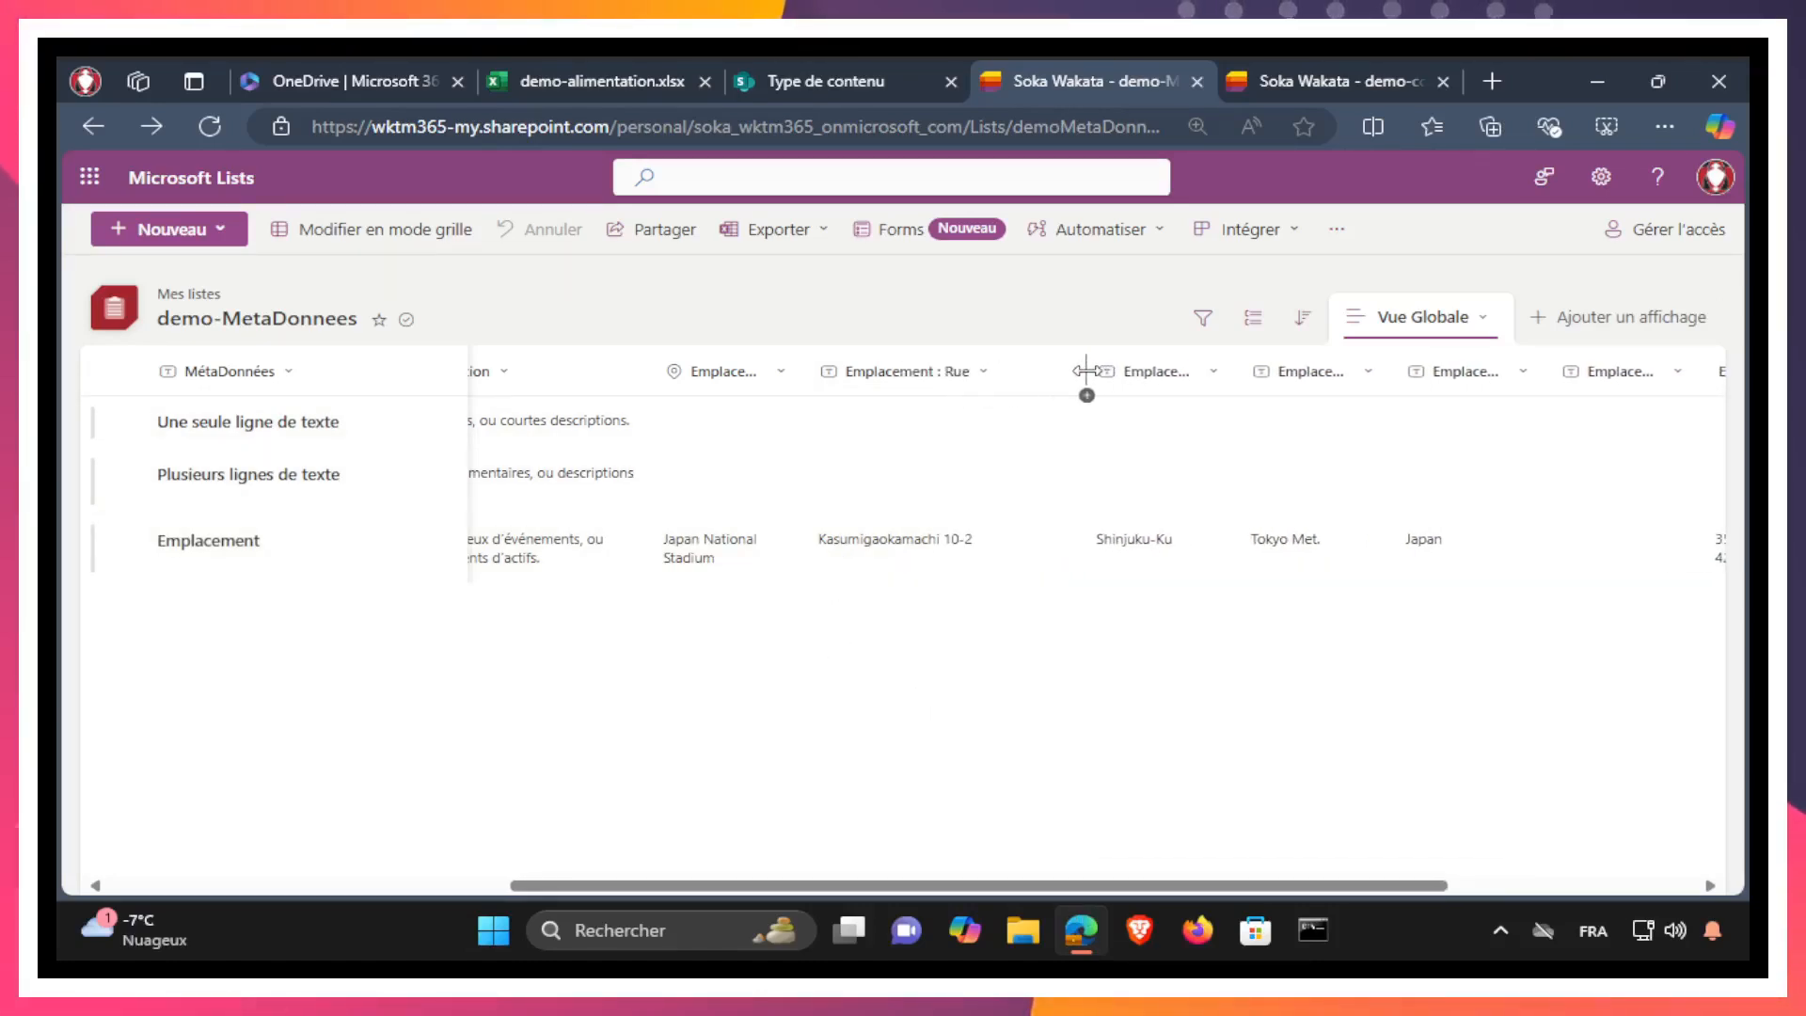
left_click_drag(1240, 370, 1313, 370)
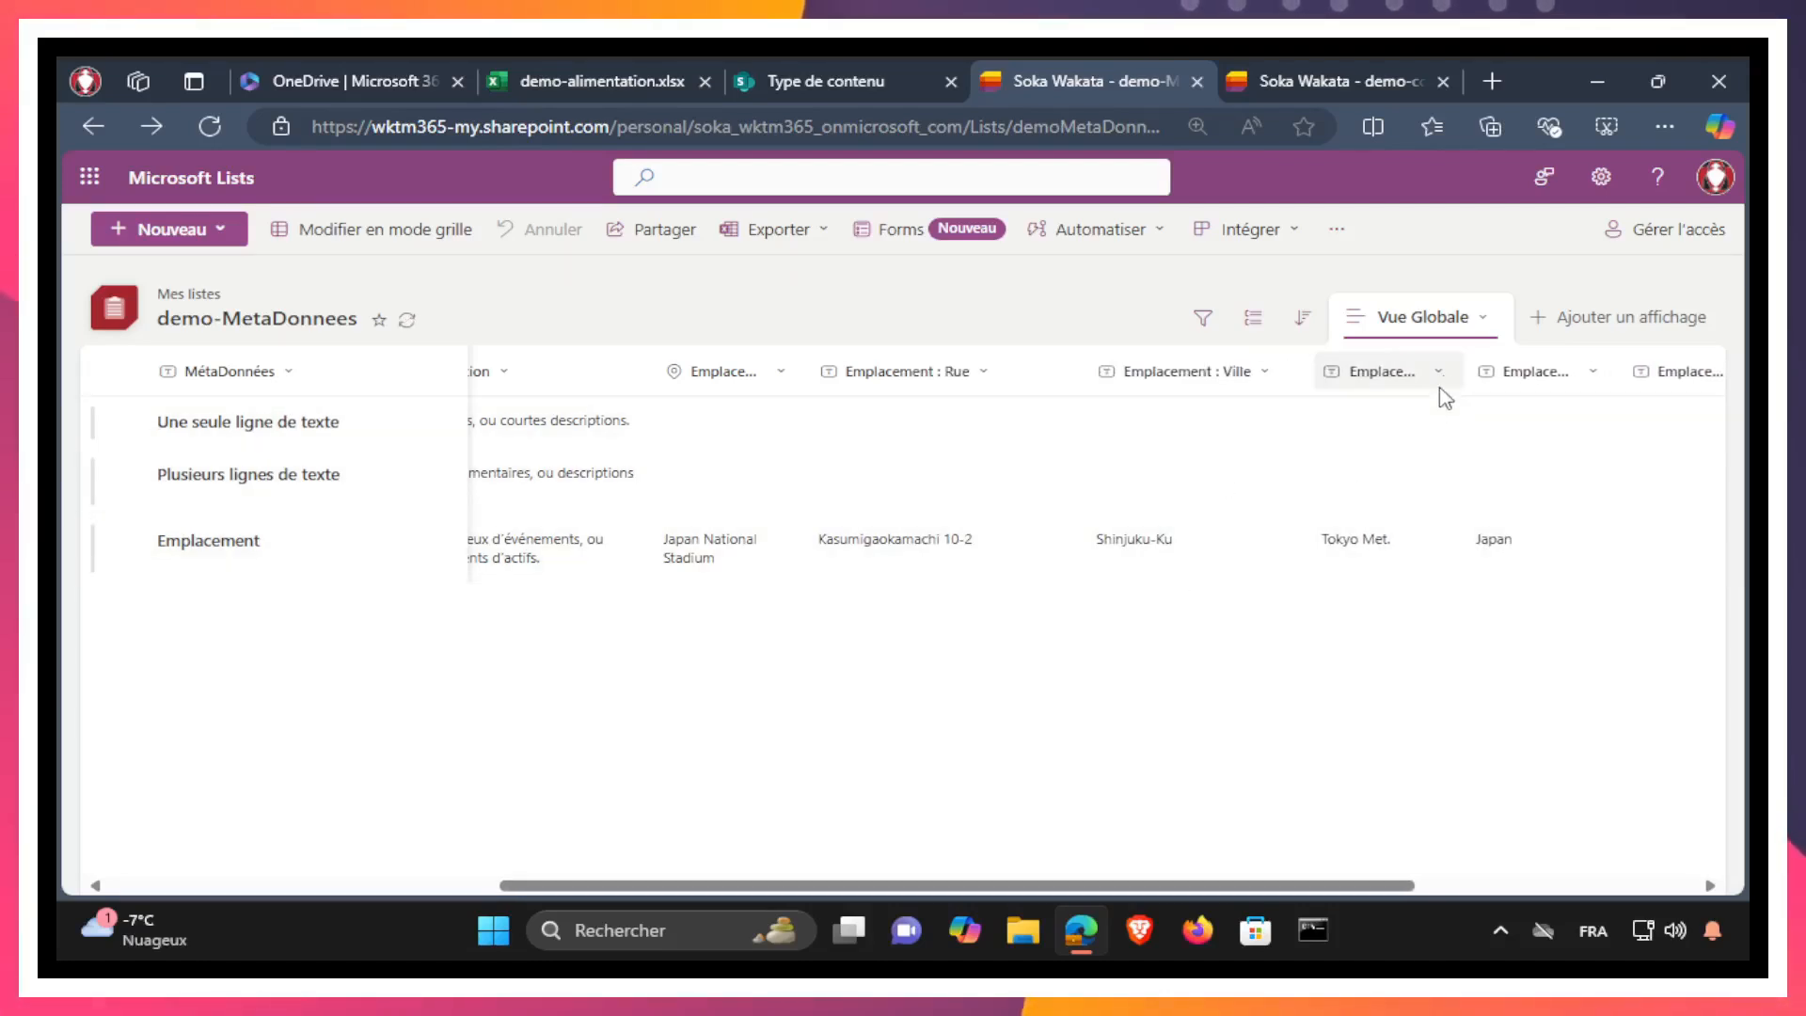
left_click_drag(1465, 371, 1539, 372)
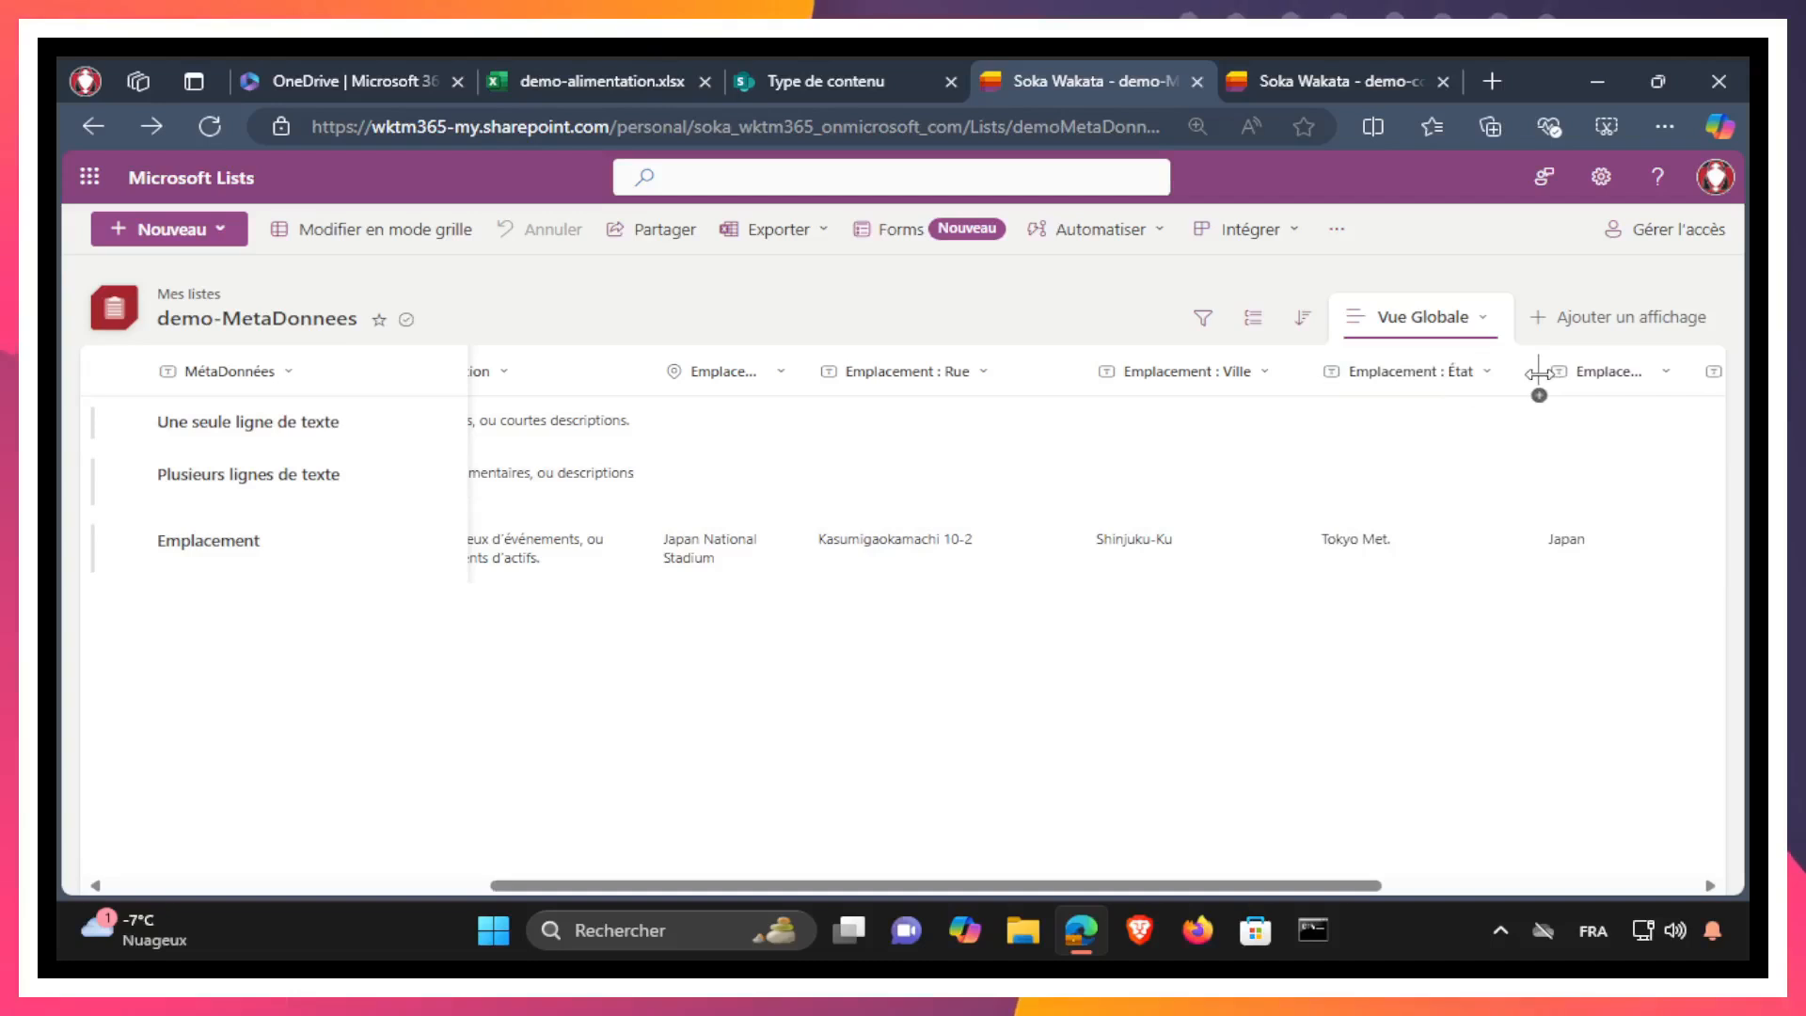
Widen the linked Pays/région and Coordonnées columns until their full headings fit
left_click_drag(1161, 888, 1346, 884)
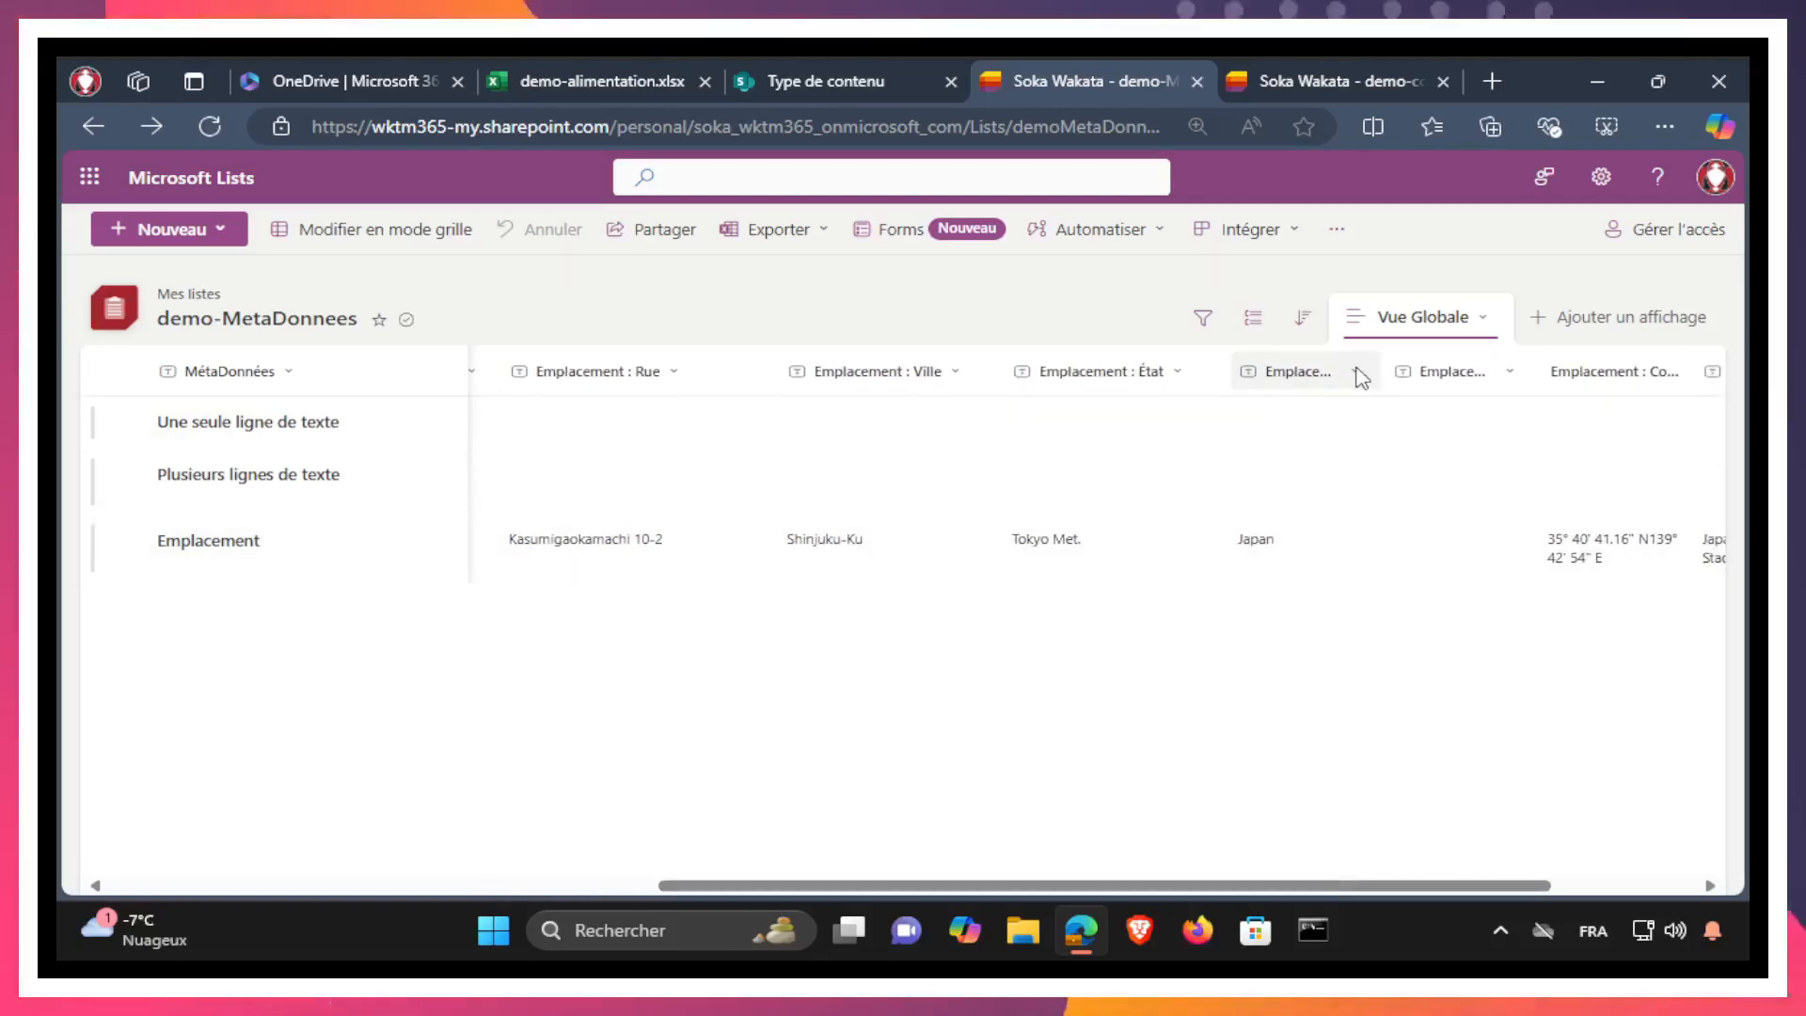
left_click_drag(1379, 373, 1509, 368)
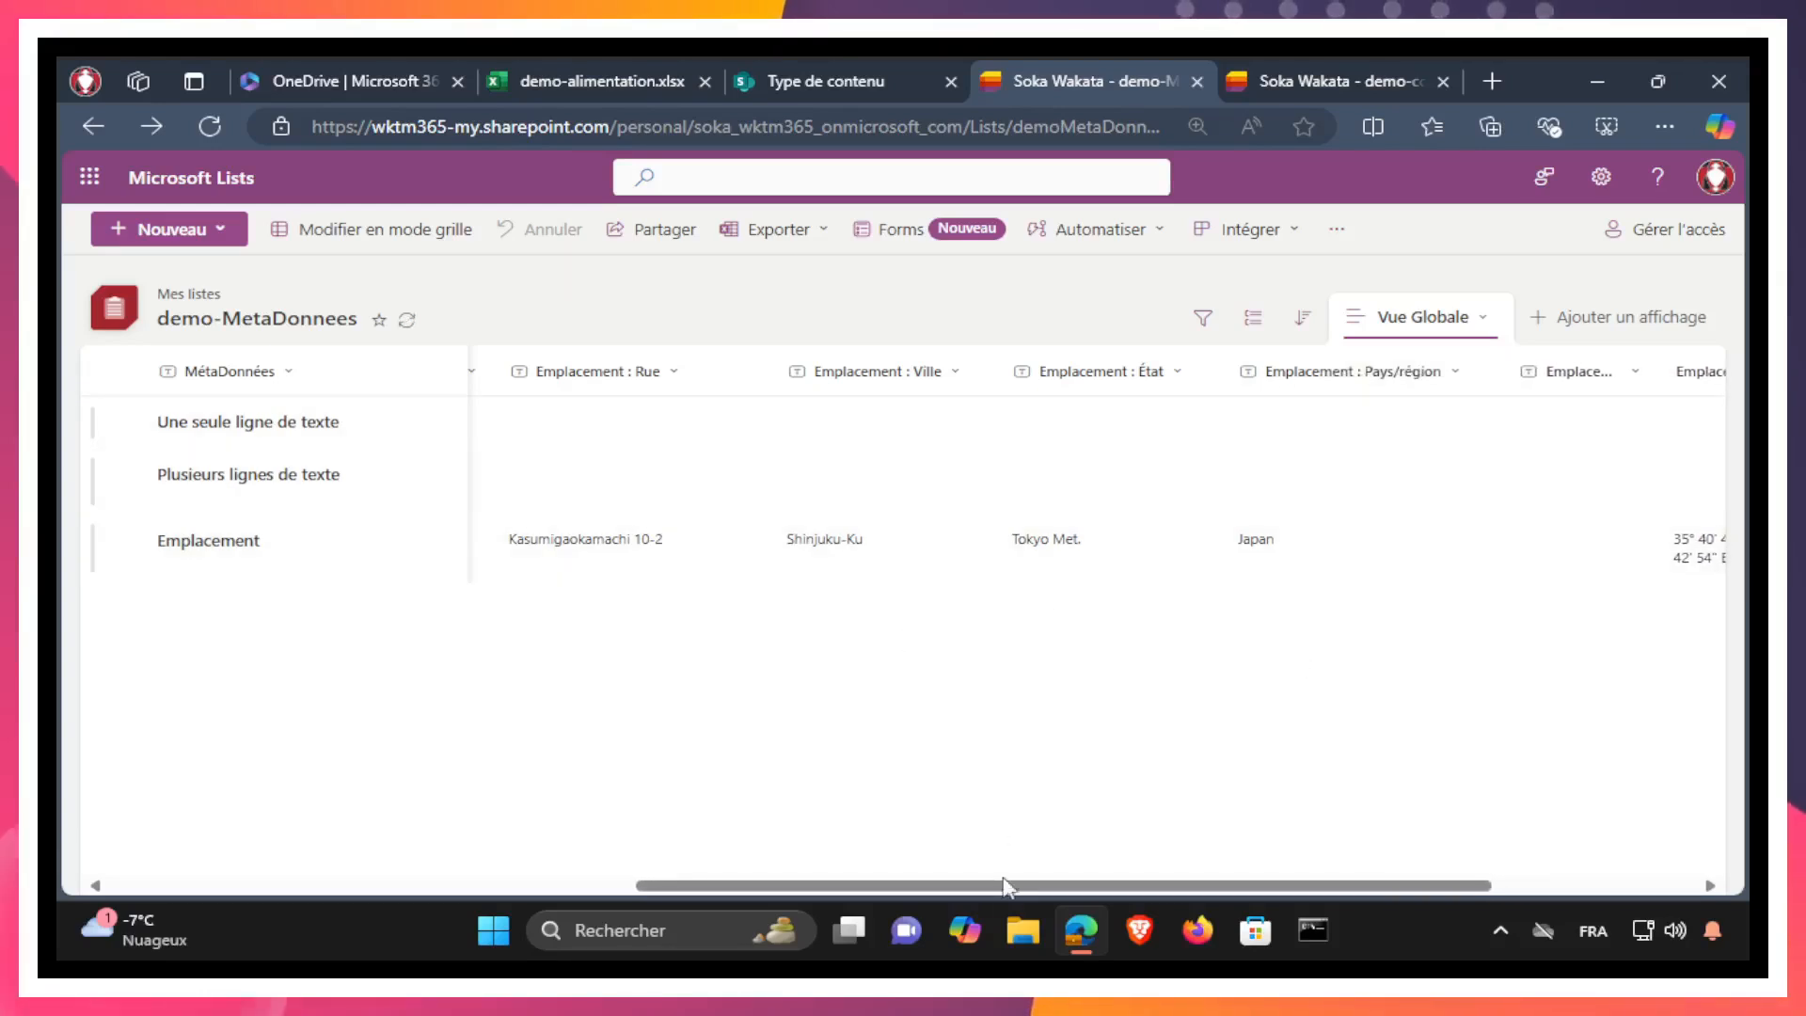
left_click_drag(1037, 885, 1493, 887)
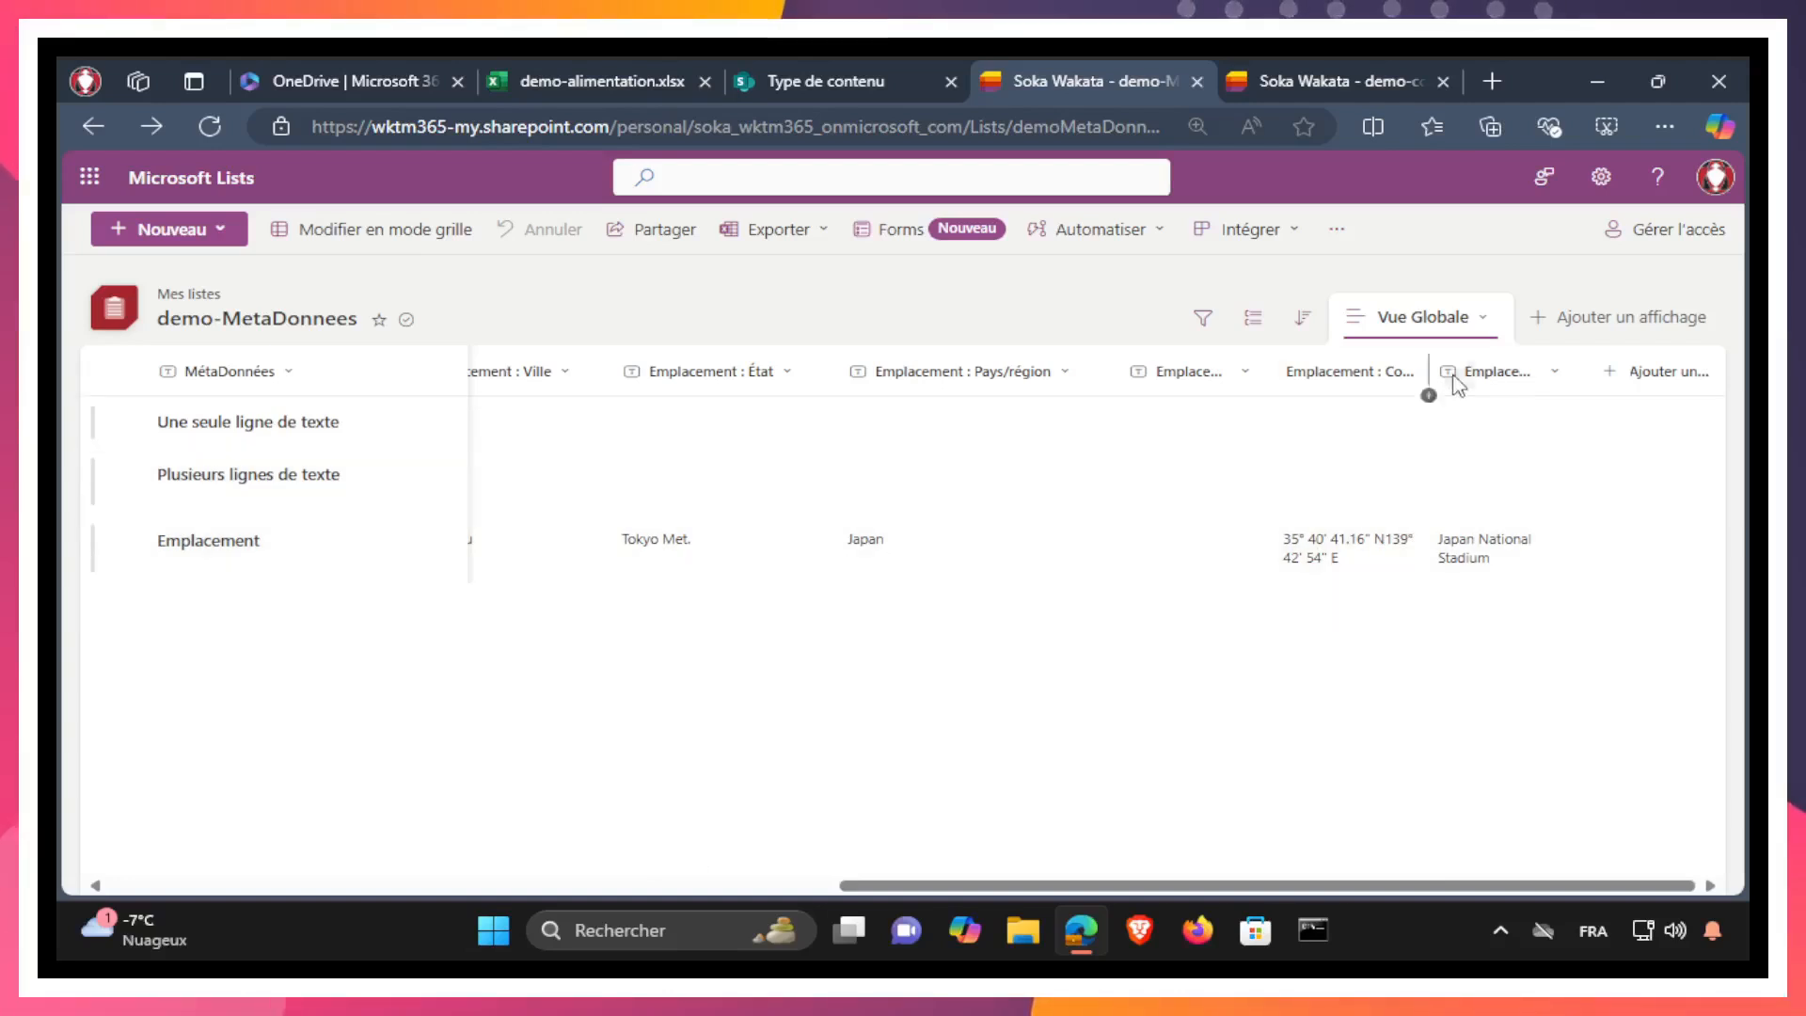
left_click_drag(1429, 362, 1515, 364)
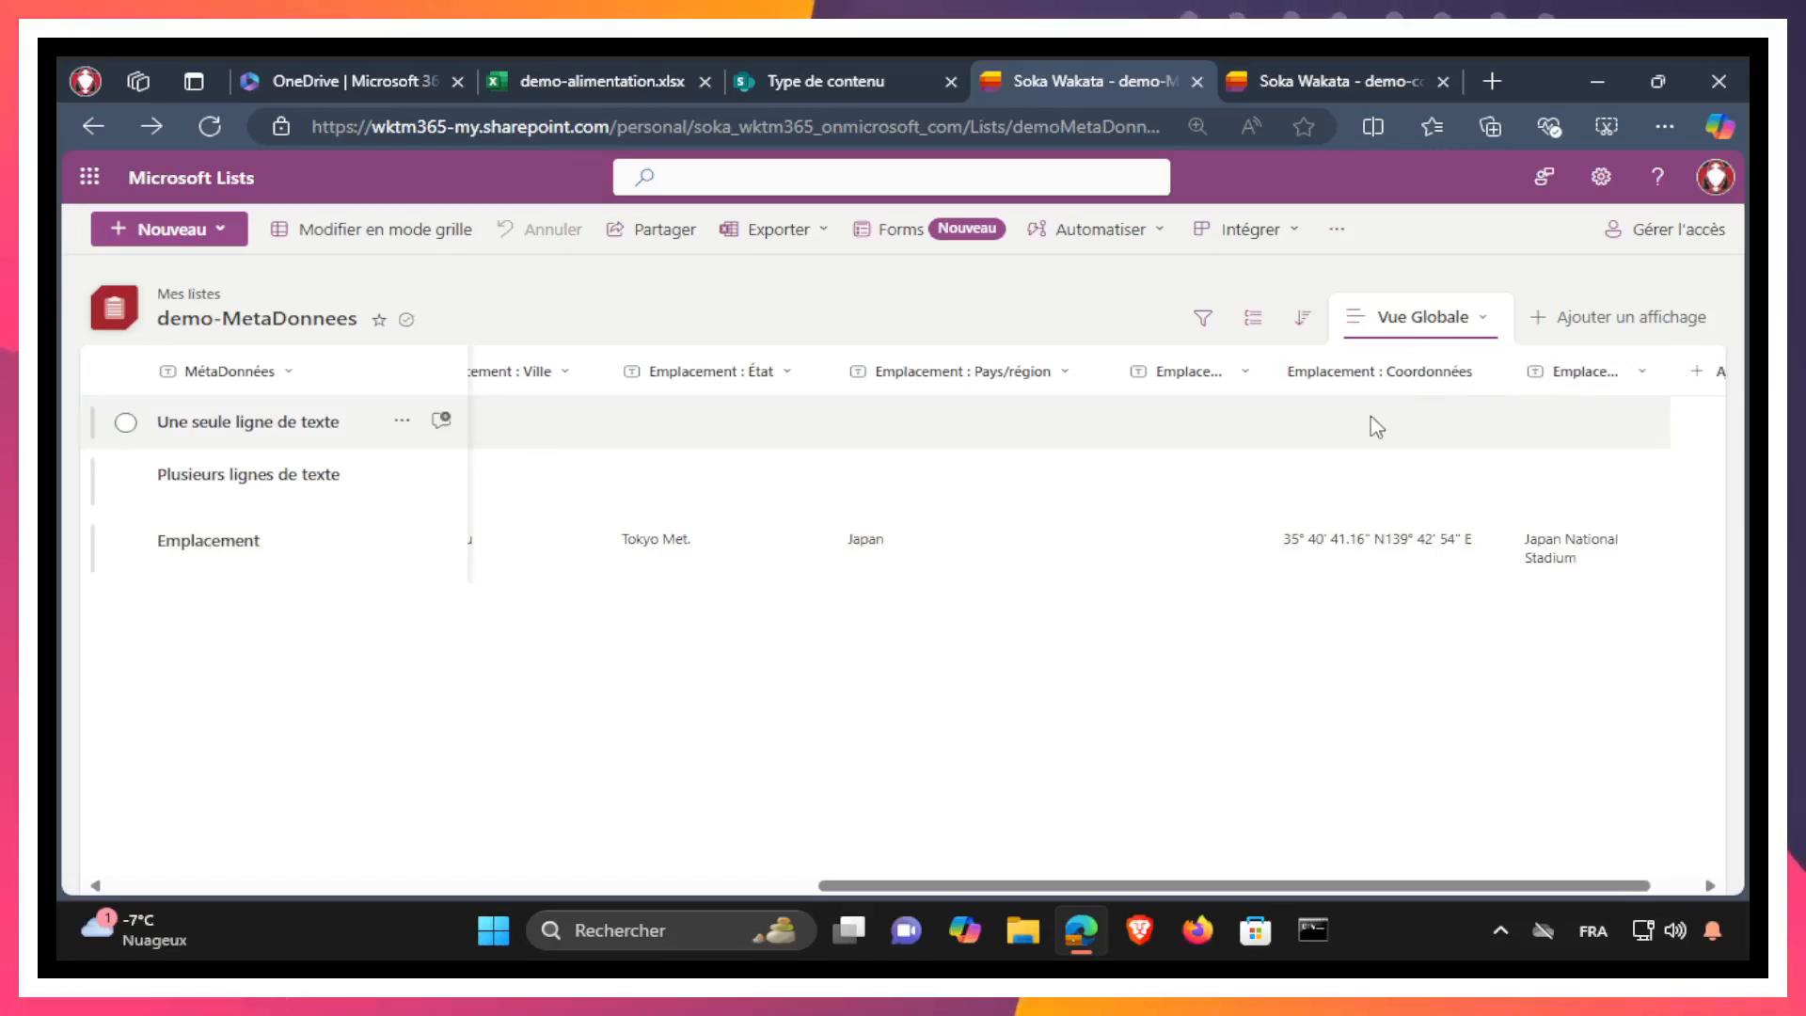
Edit the Emplacement column to hide every linked column except Coordonnées, and save the column
left_click_drag(979, 894, 658, 894)
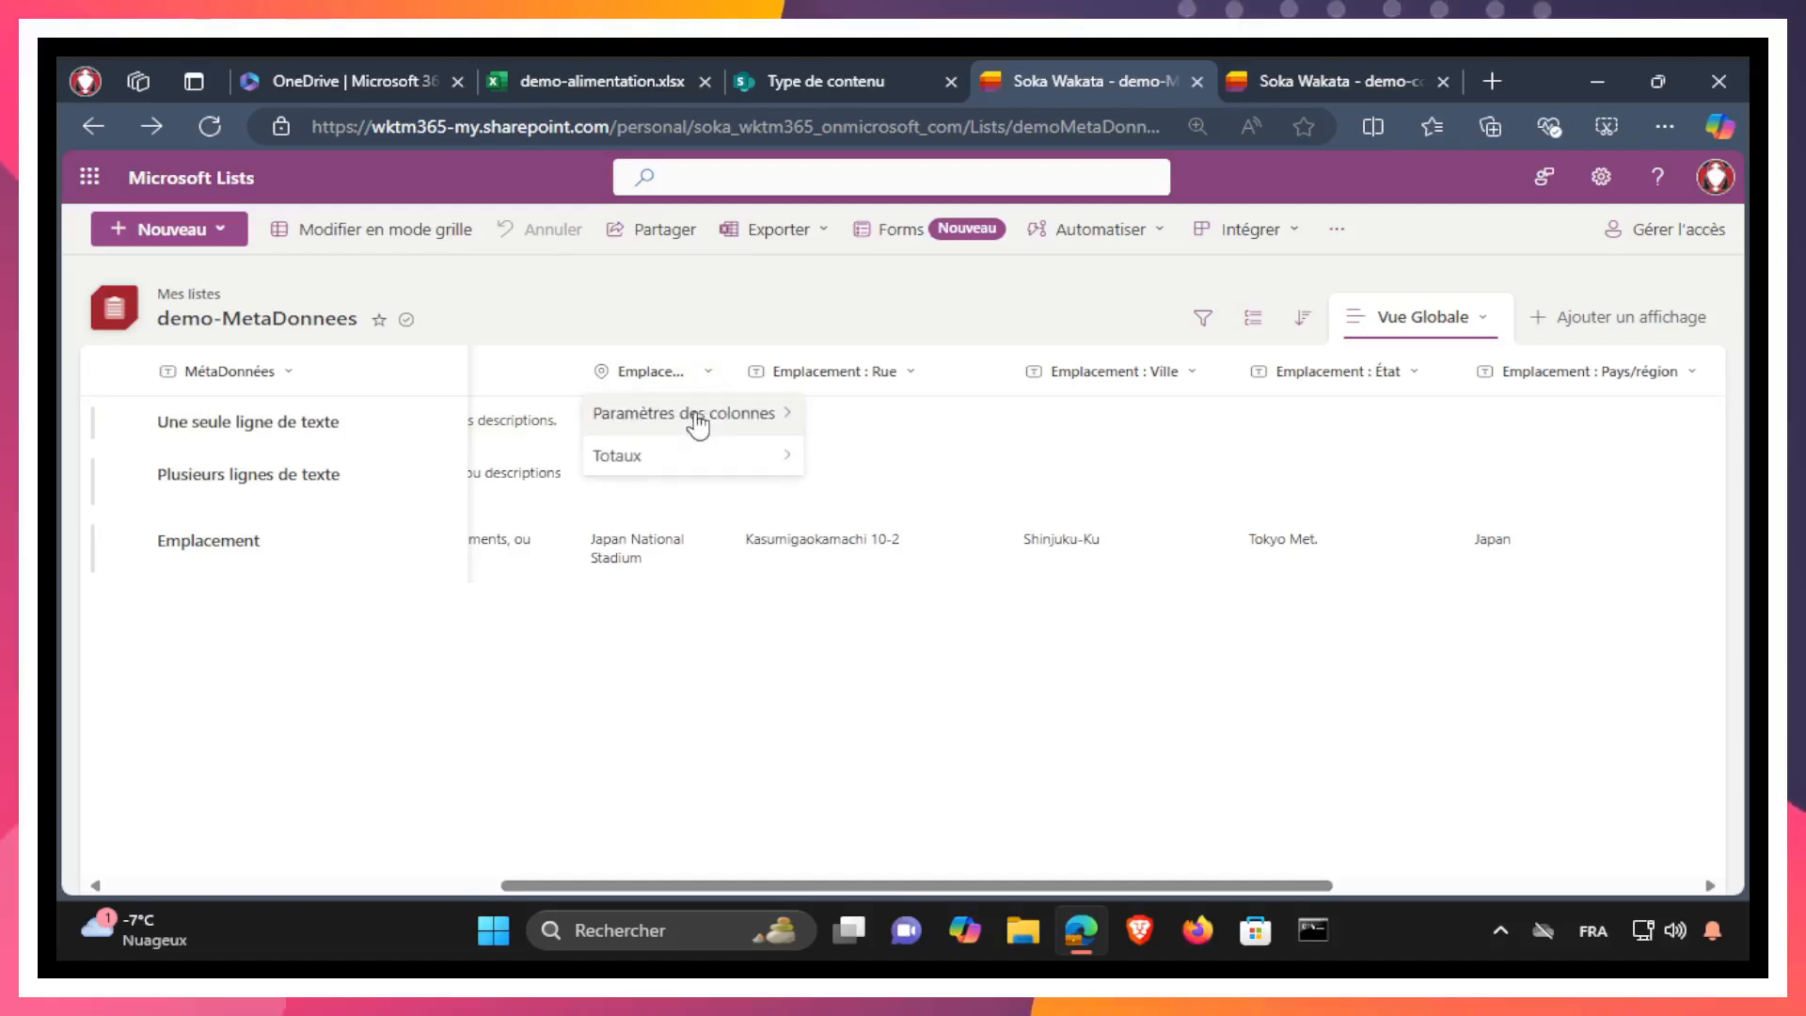
mouse_move(715, 418)
left_click(873, 418)
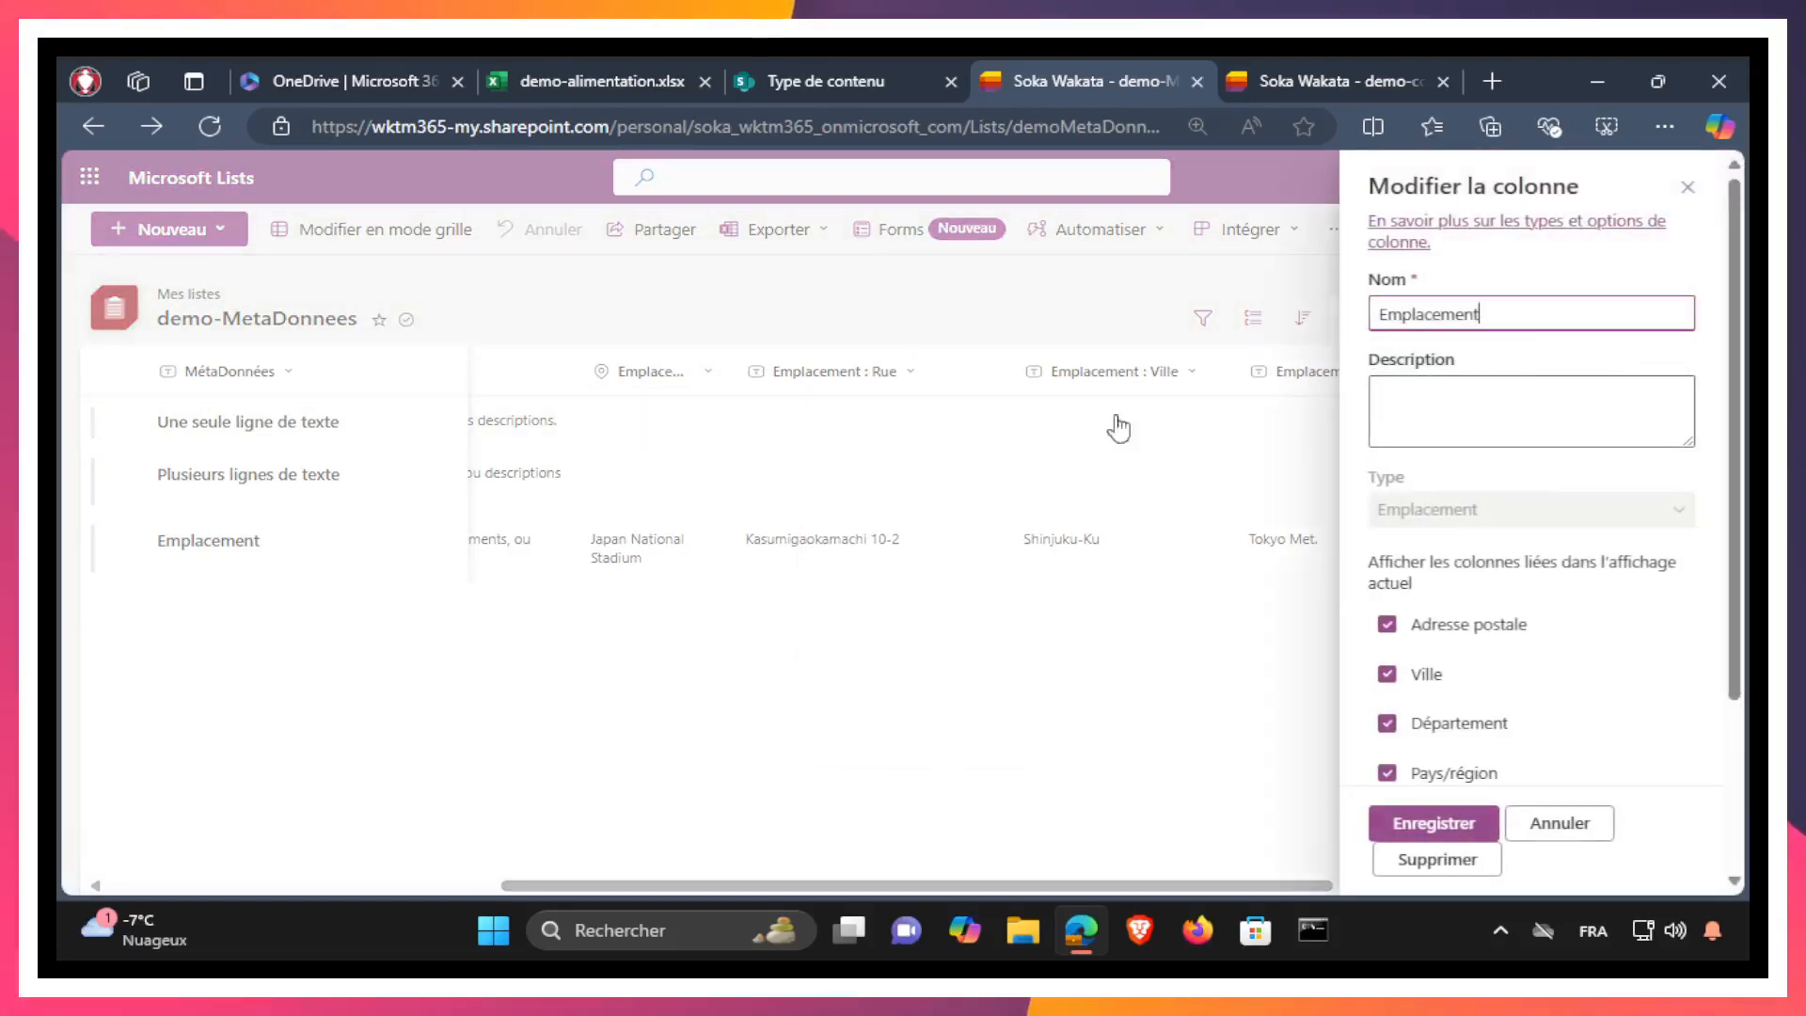
left_click(1389, 630)
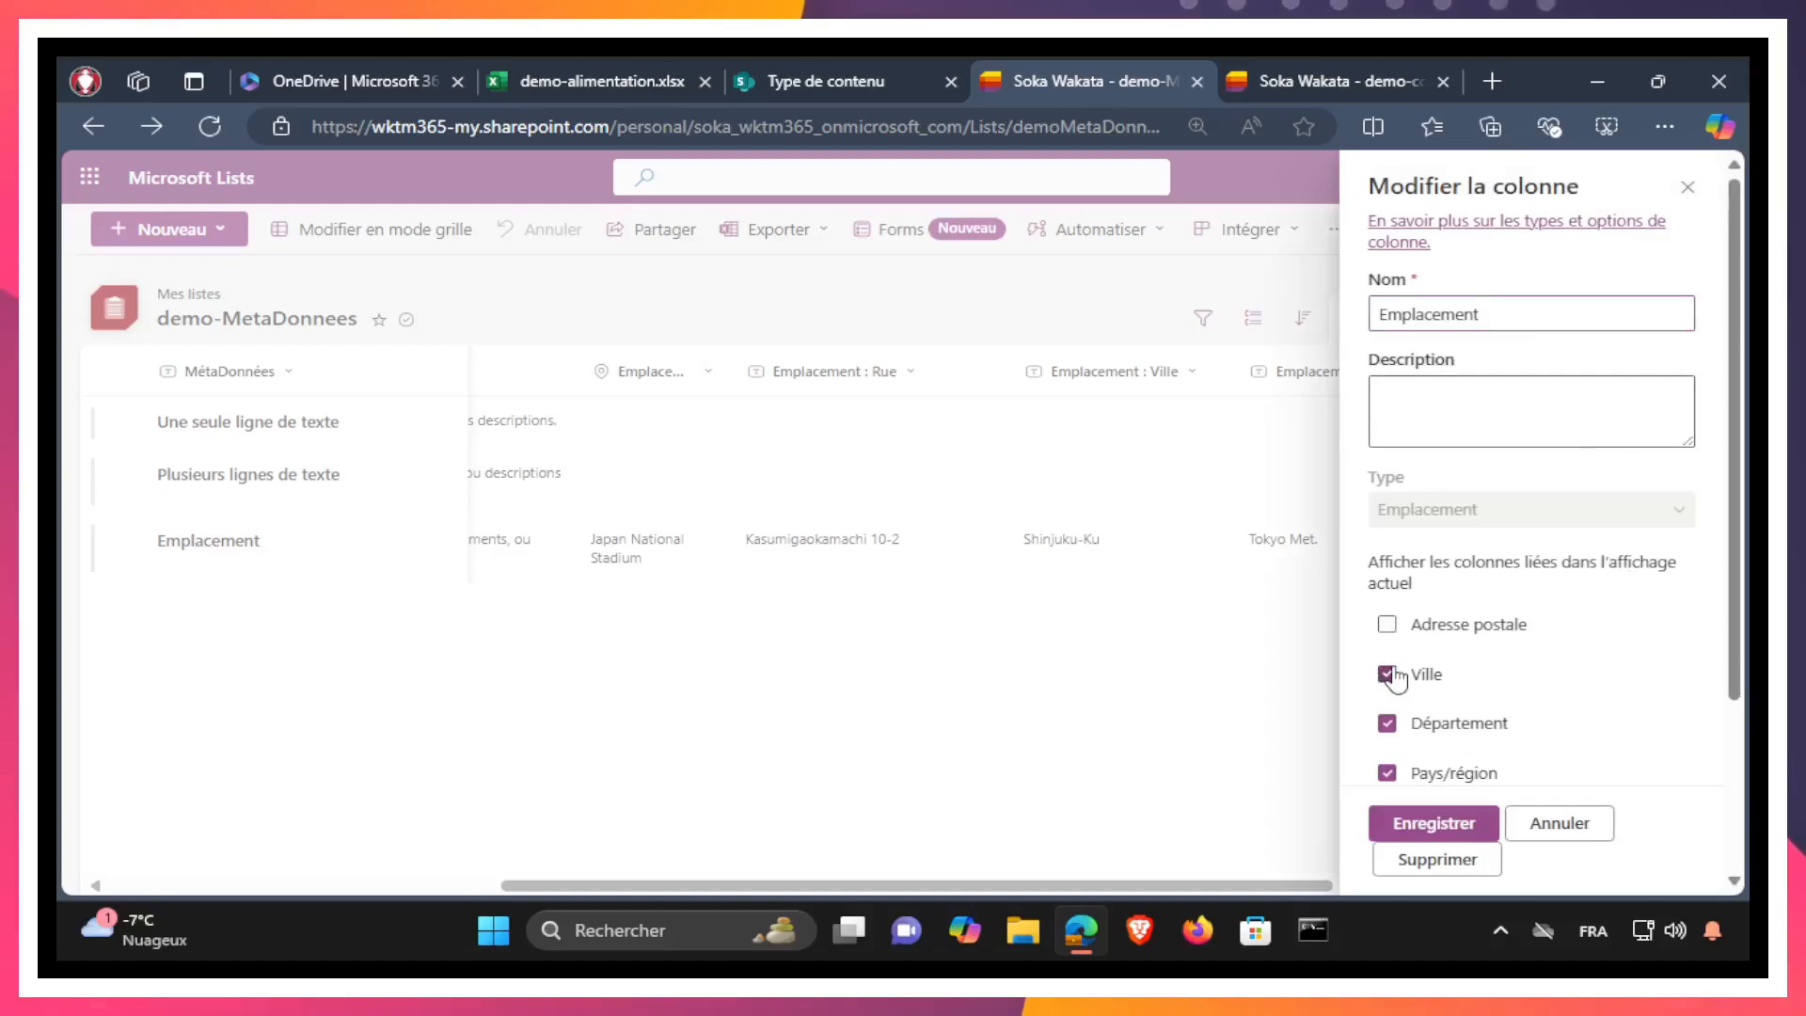
scroll(1496, 658, "down", 3)
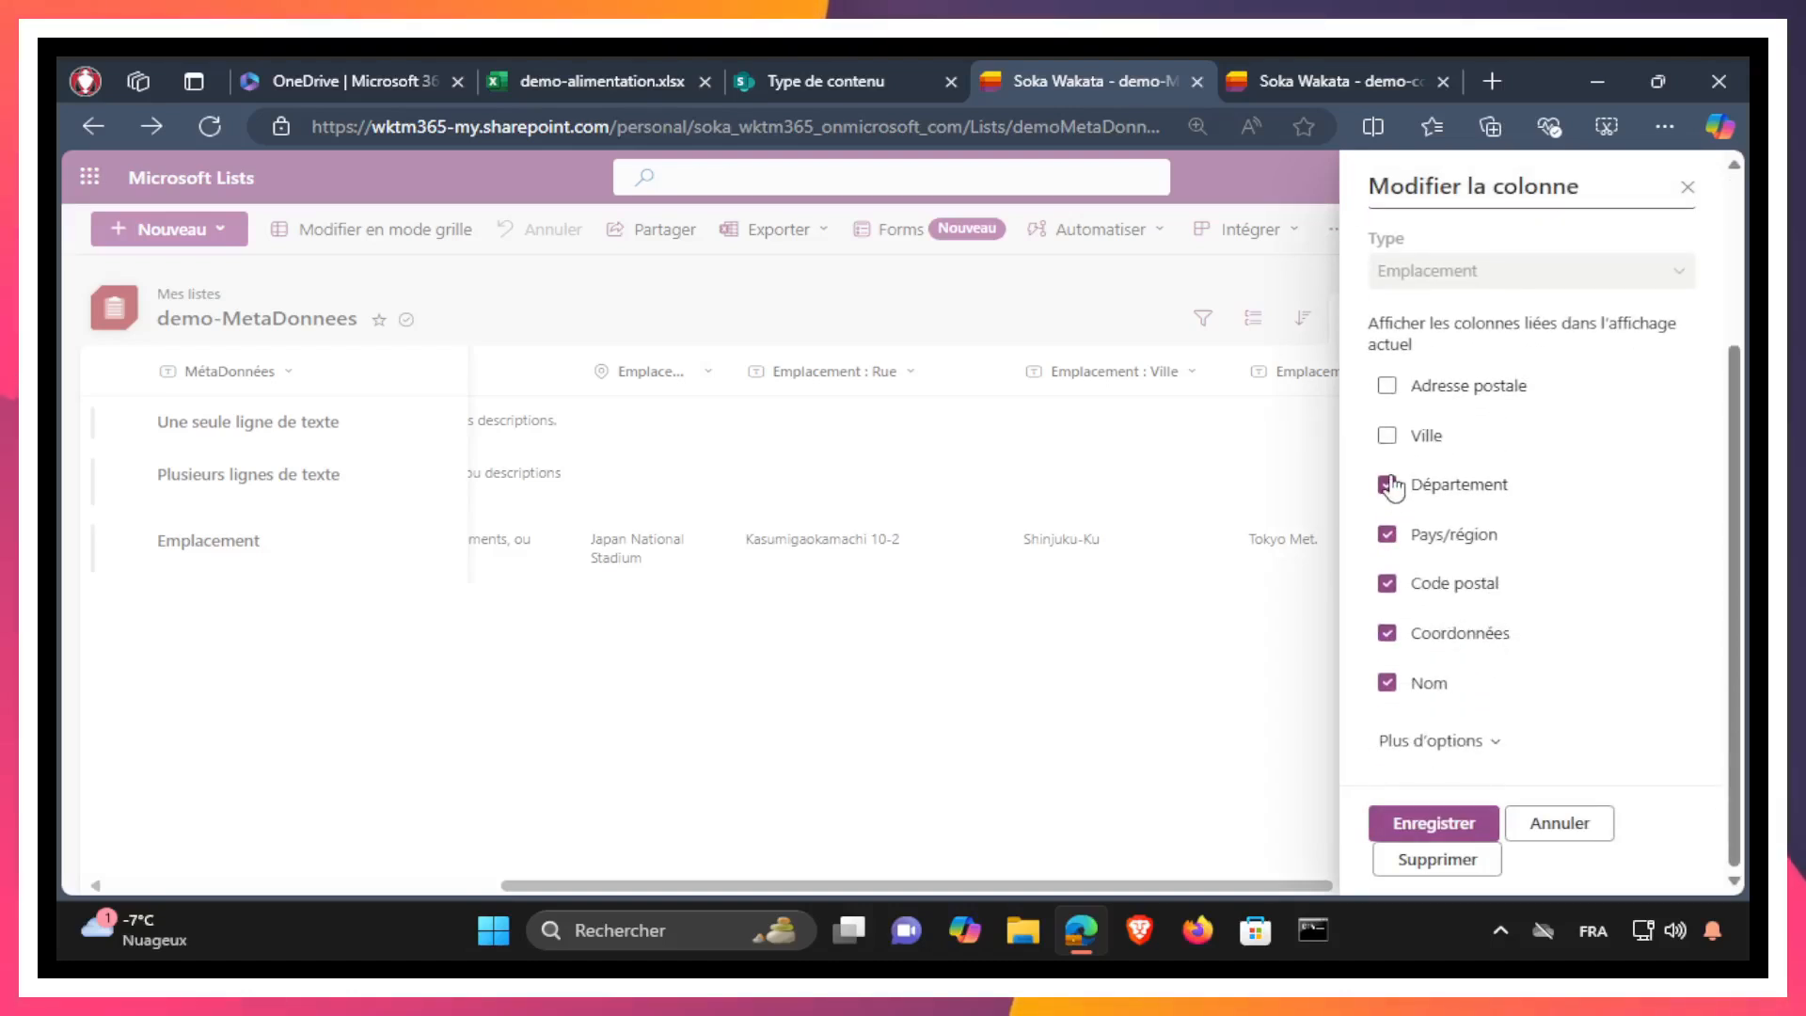
scroll(1430, 583, "up", 2)
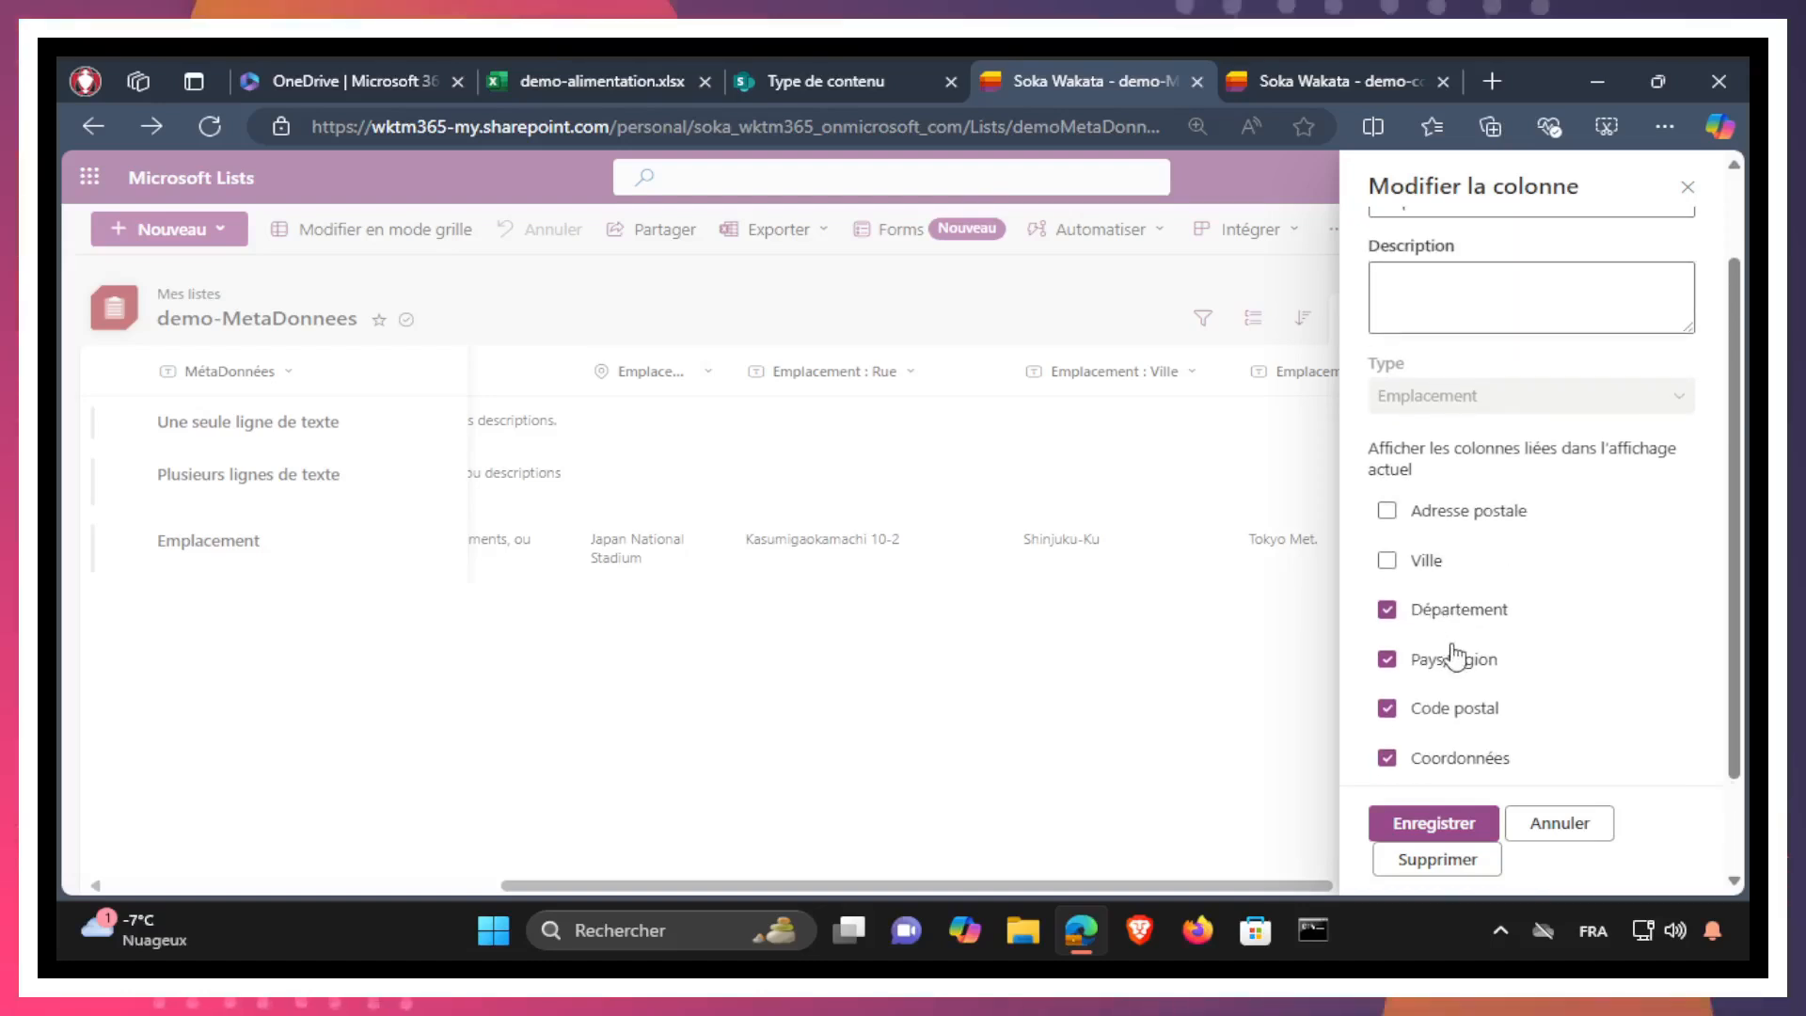
scroll(1452, 656, "down", 2)
left_click(1387, 684)
left_click(1390, 585)
left_click(1446, 823)
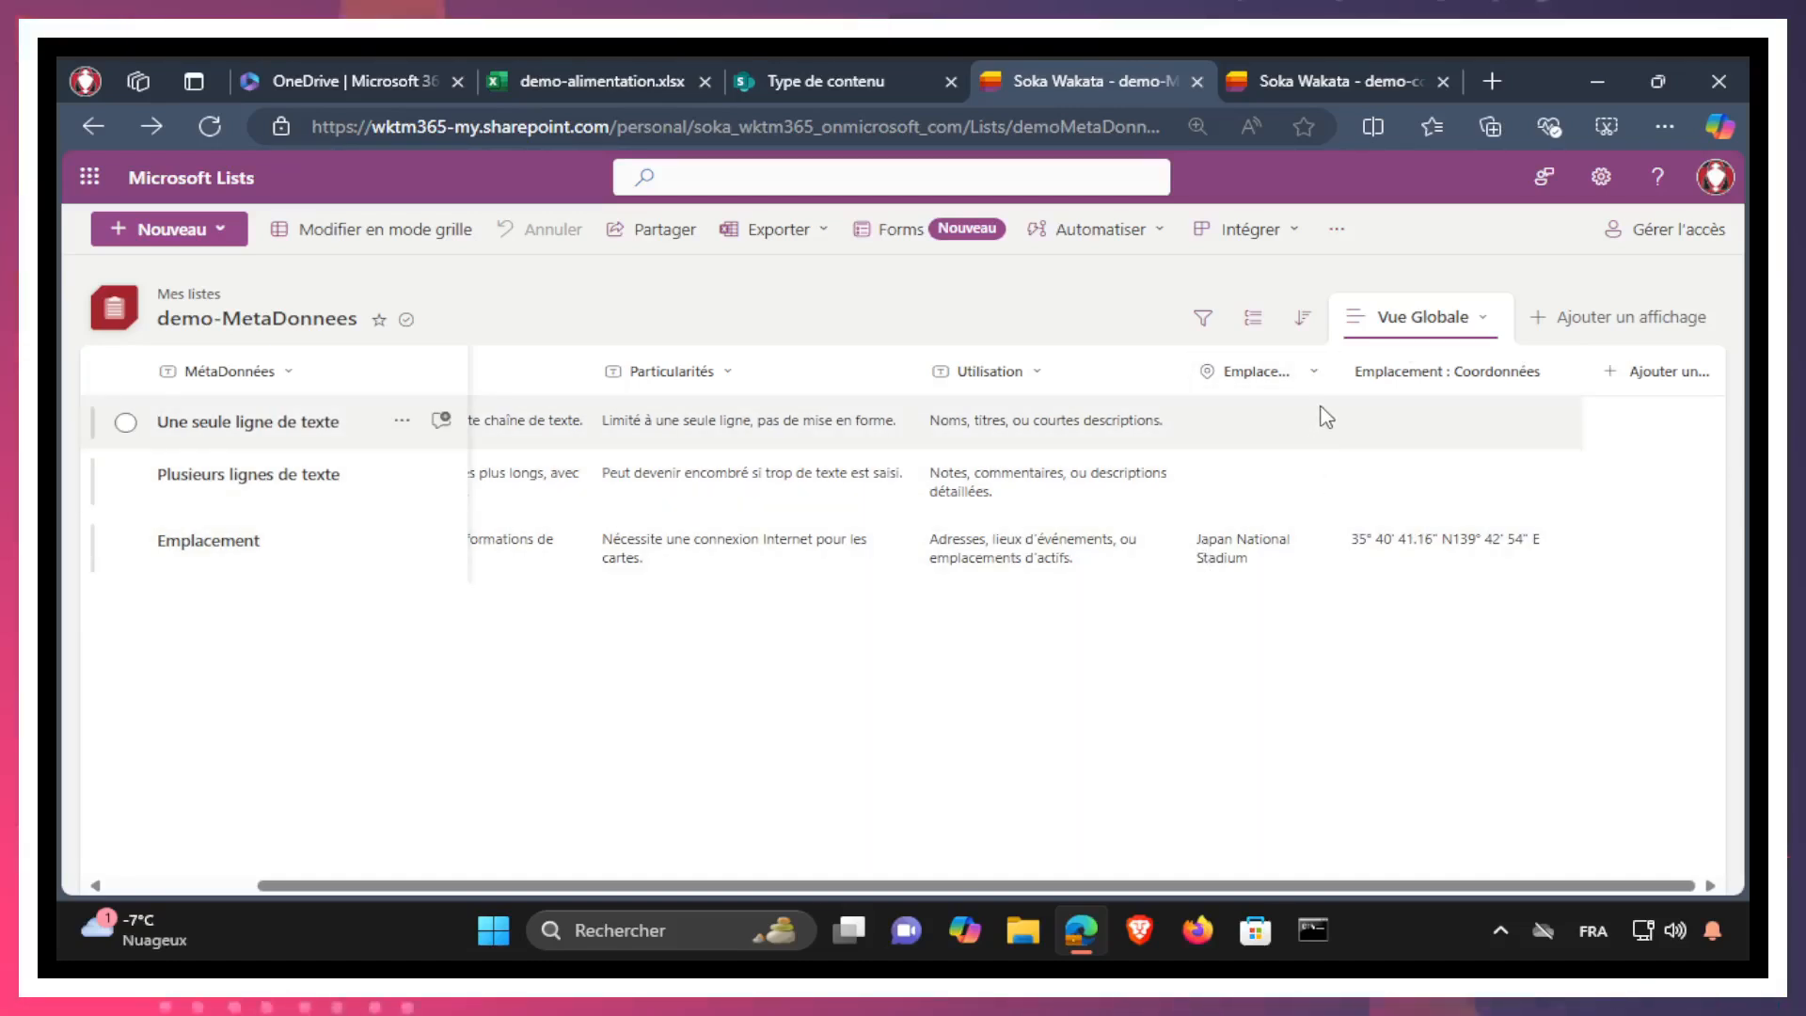
left_click(1317, 376)
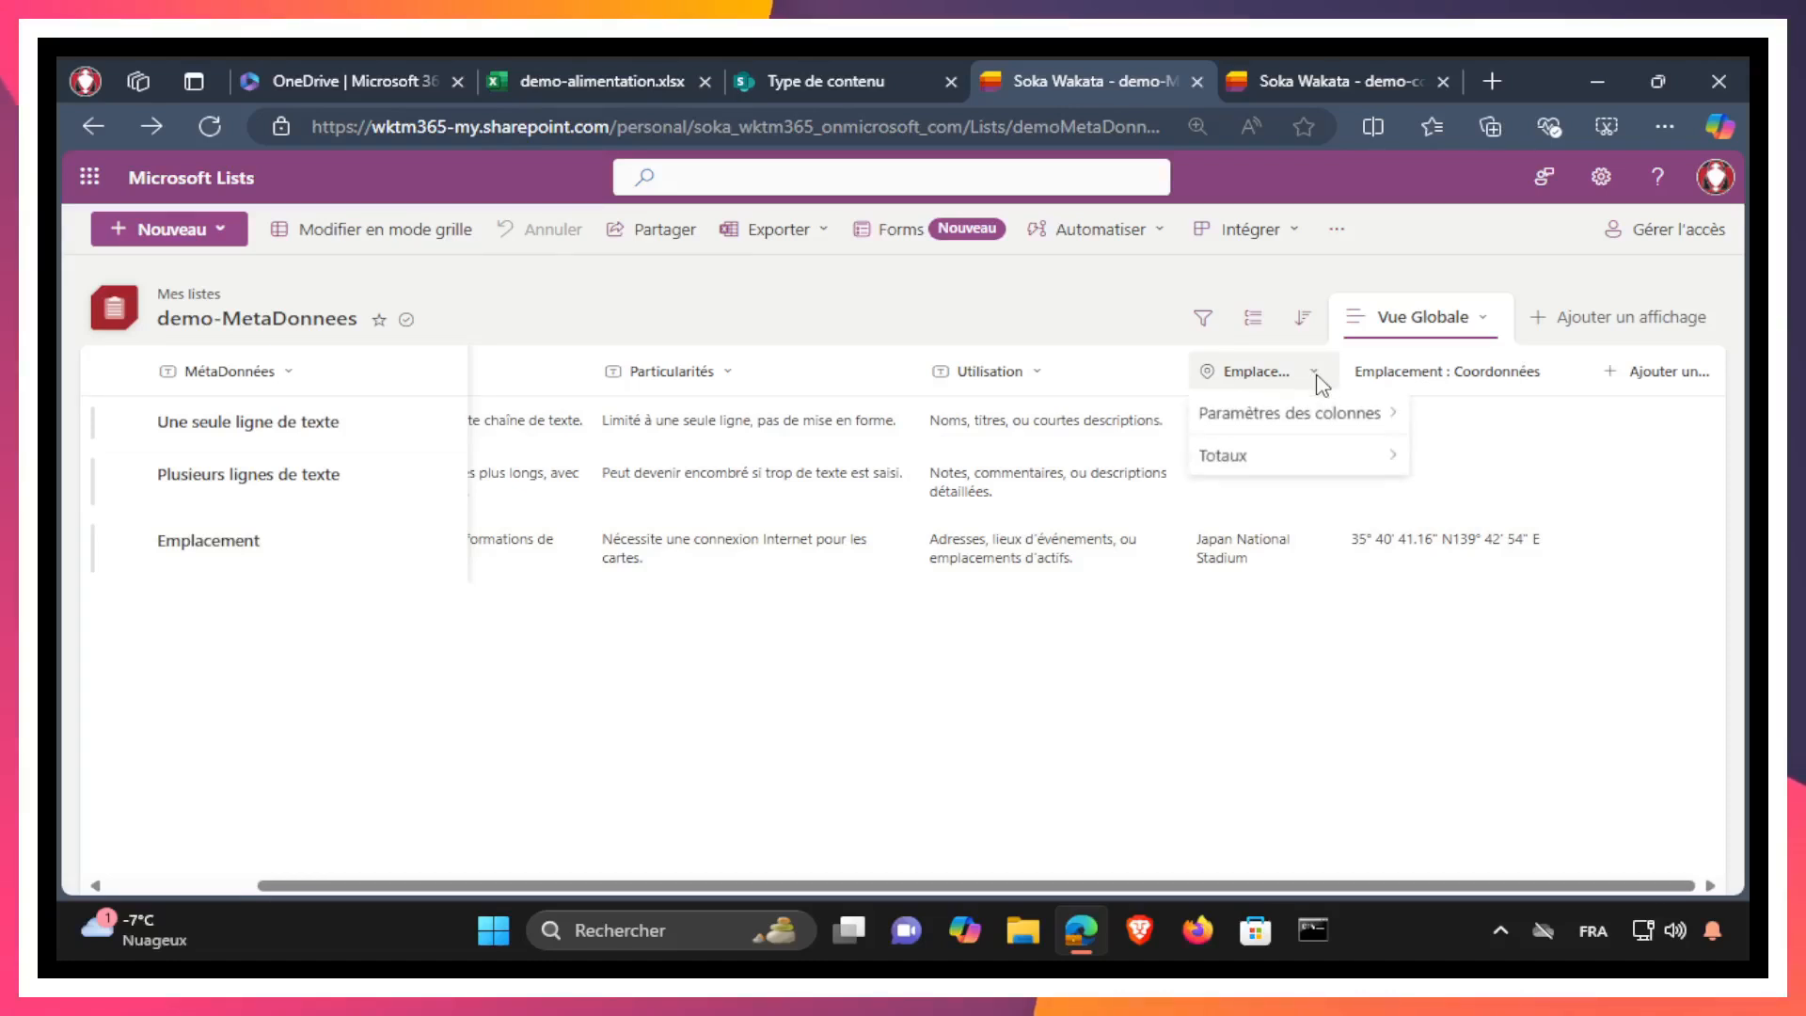
mouse_move(1281, 419)
left_click(383, 605)
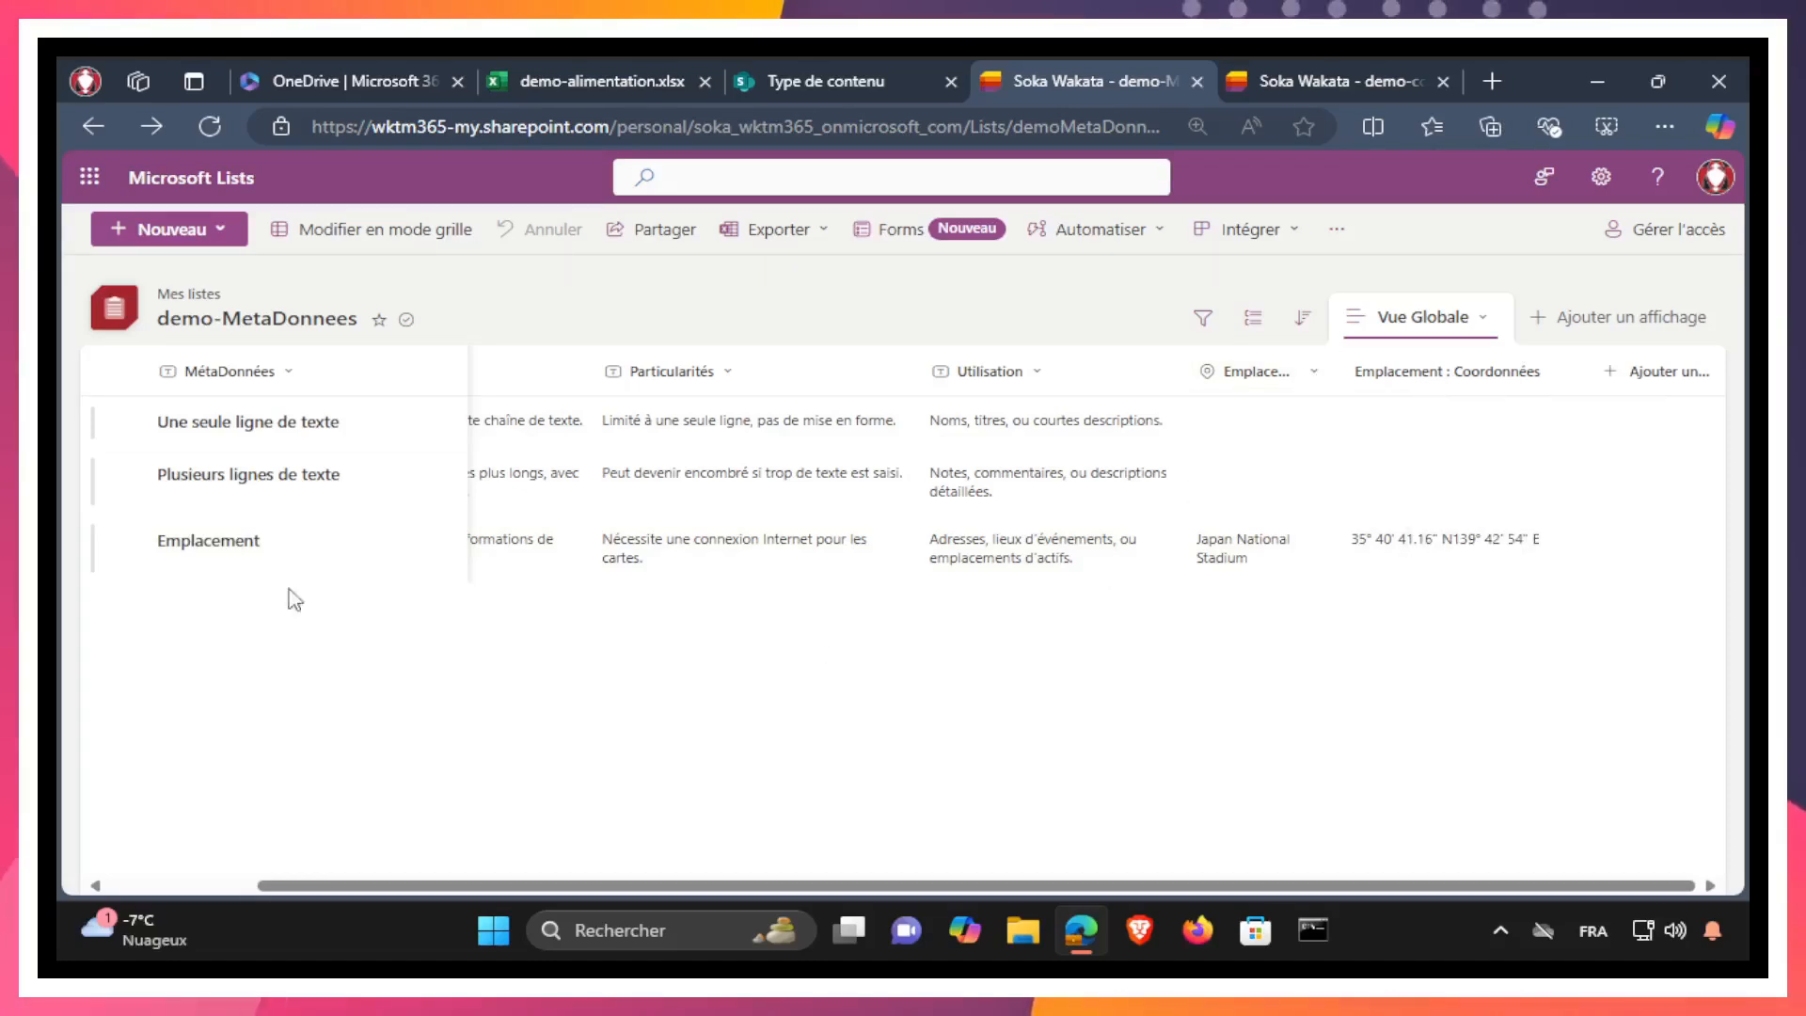
Open the Emplacement item for editing and clear its Emplacement value
left_click(729, 549)
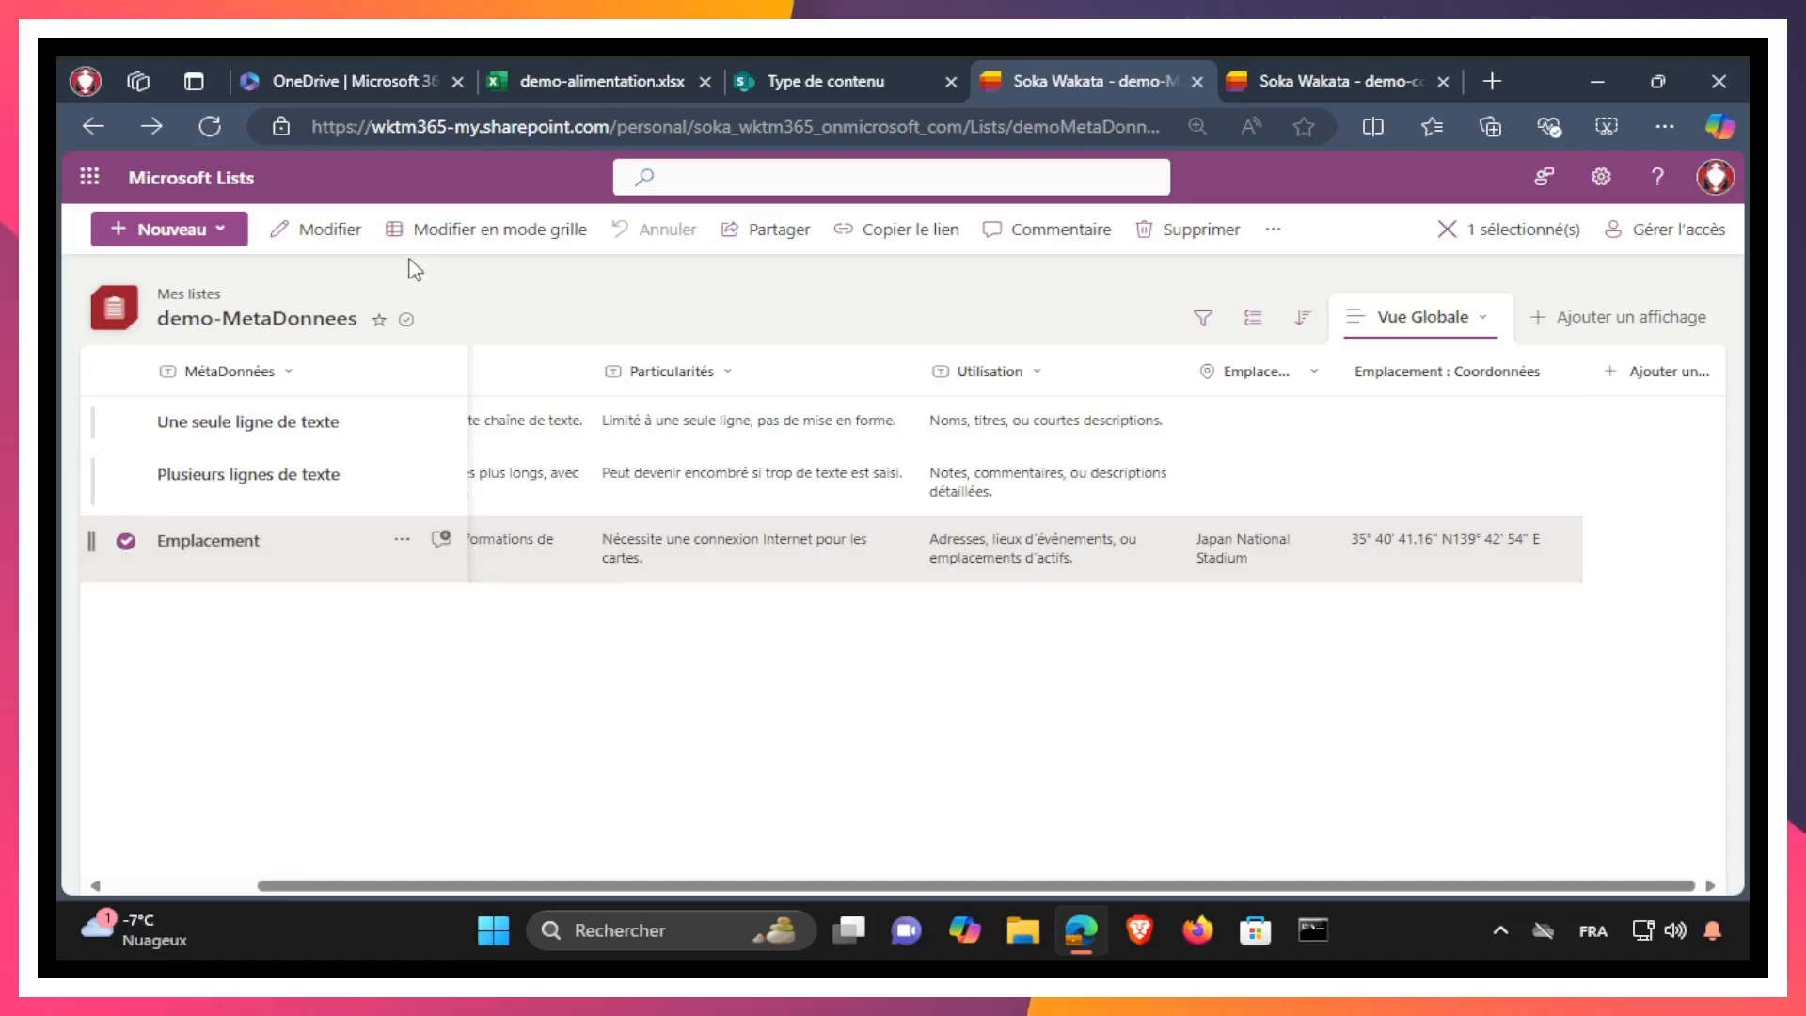
left_click(337, 239)
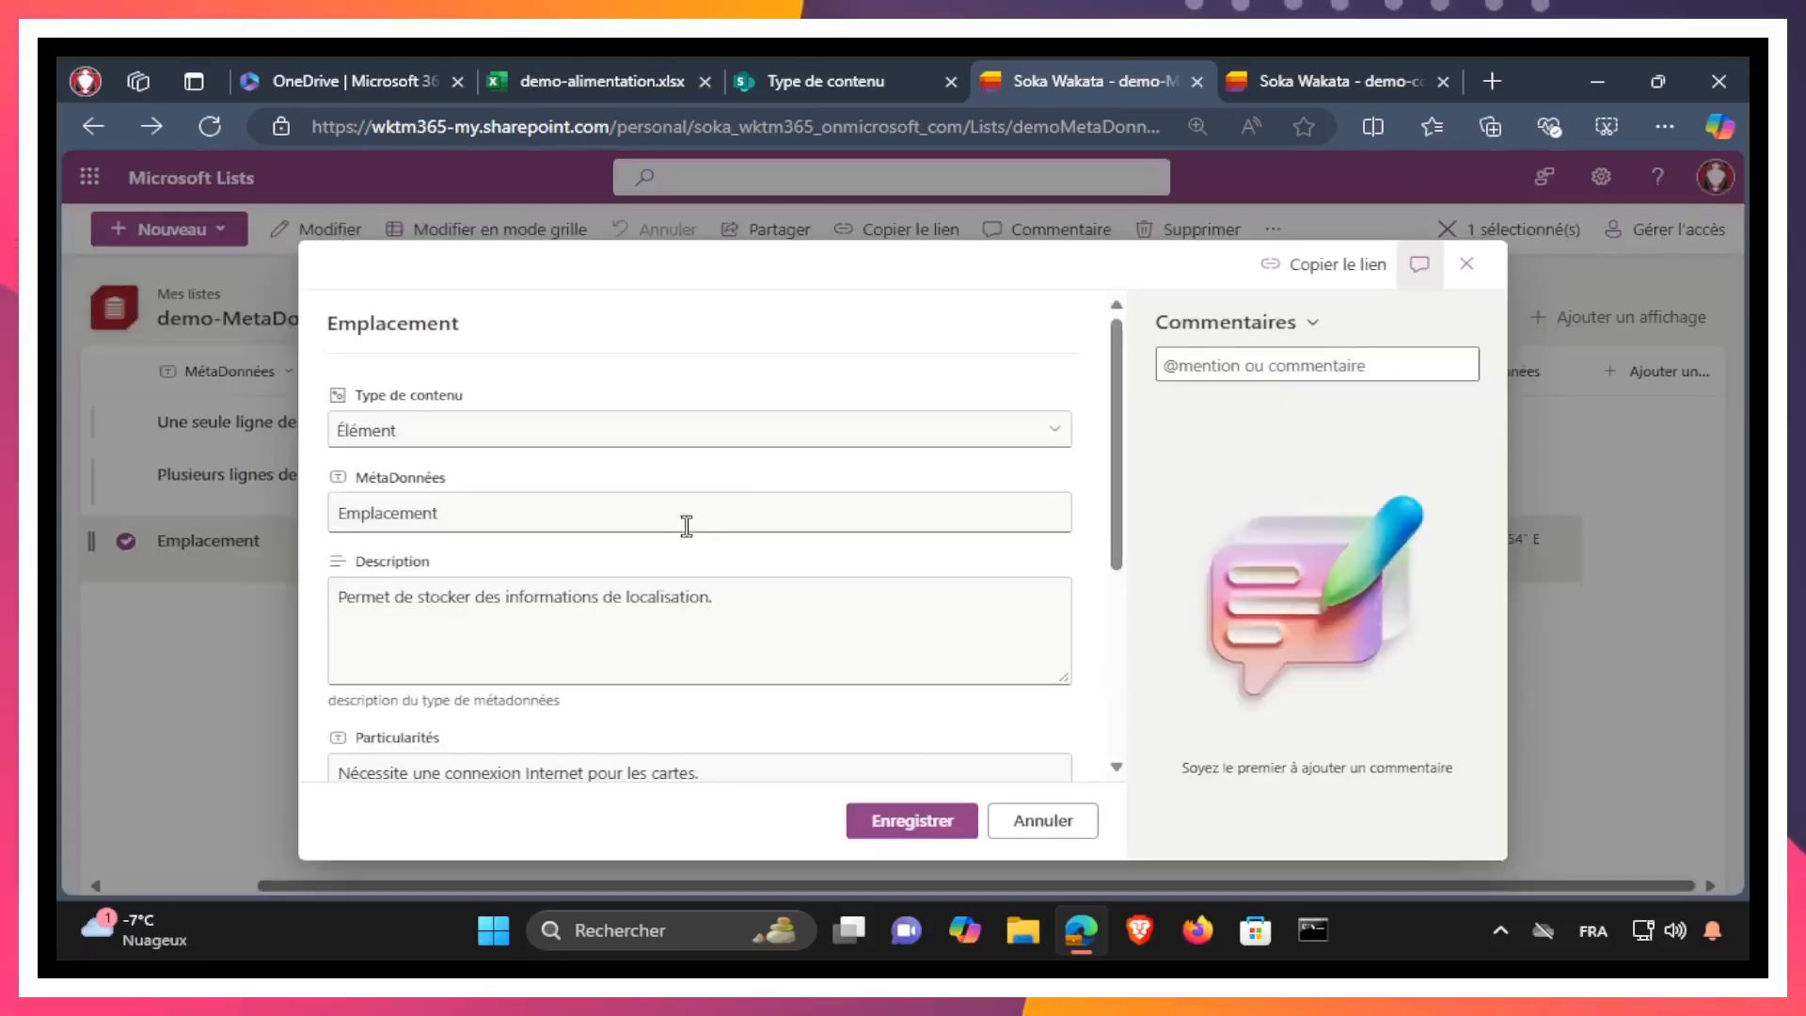
scroll(718, 528, "down", 5)
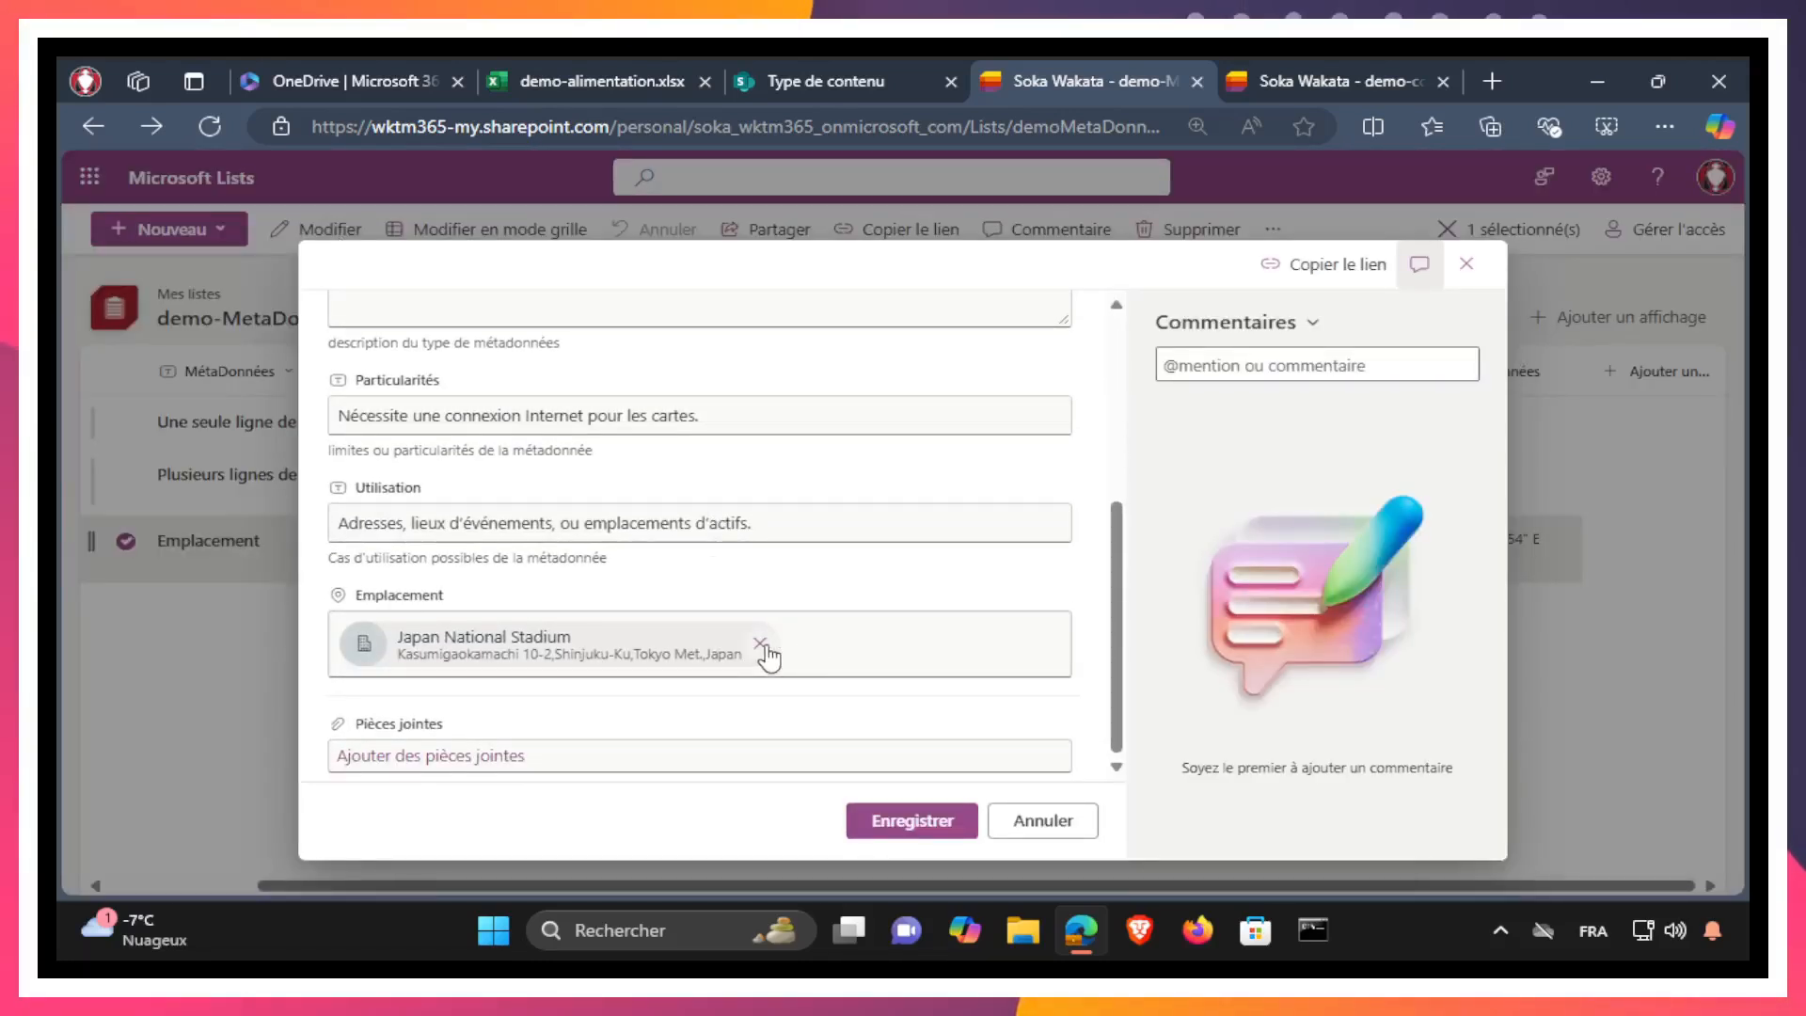
left_click(761, 645)
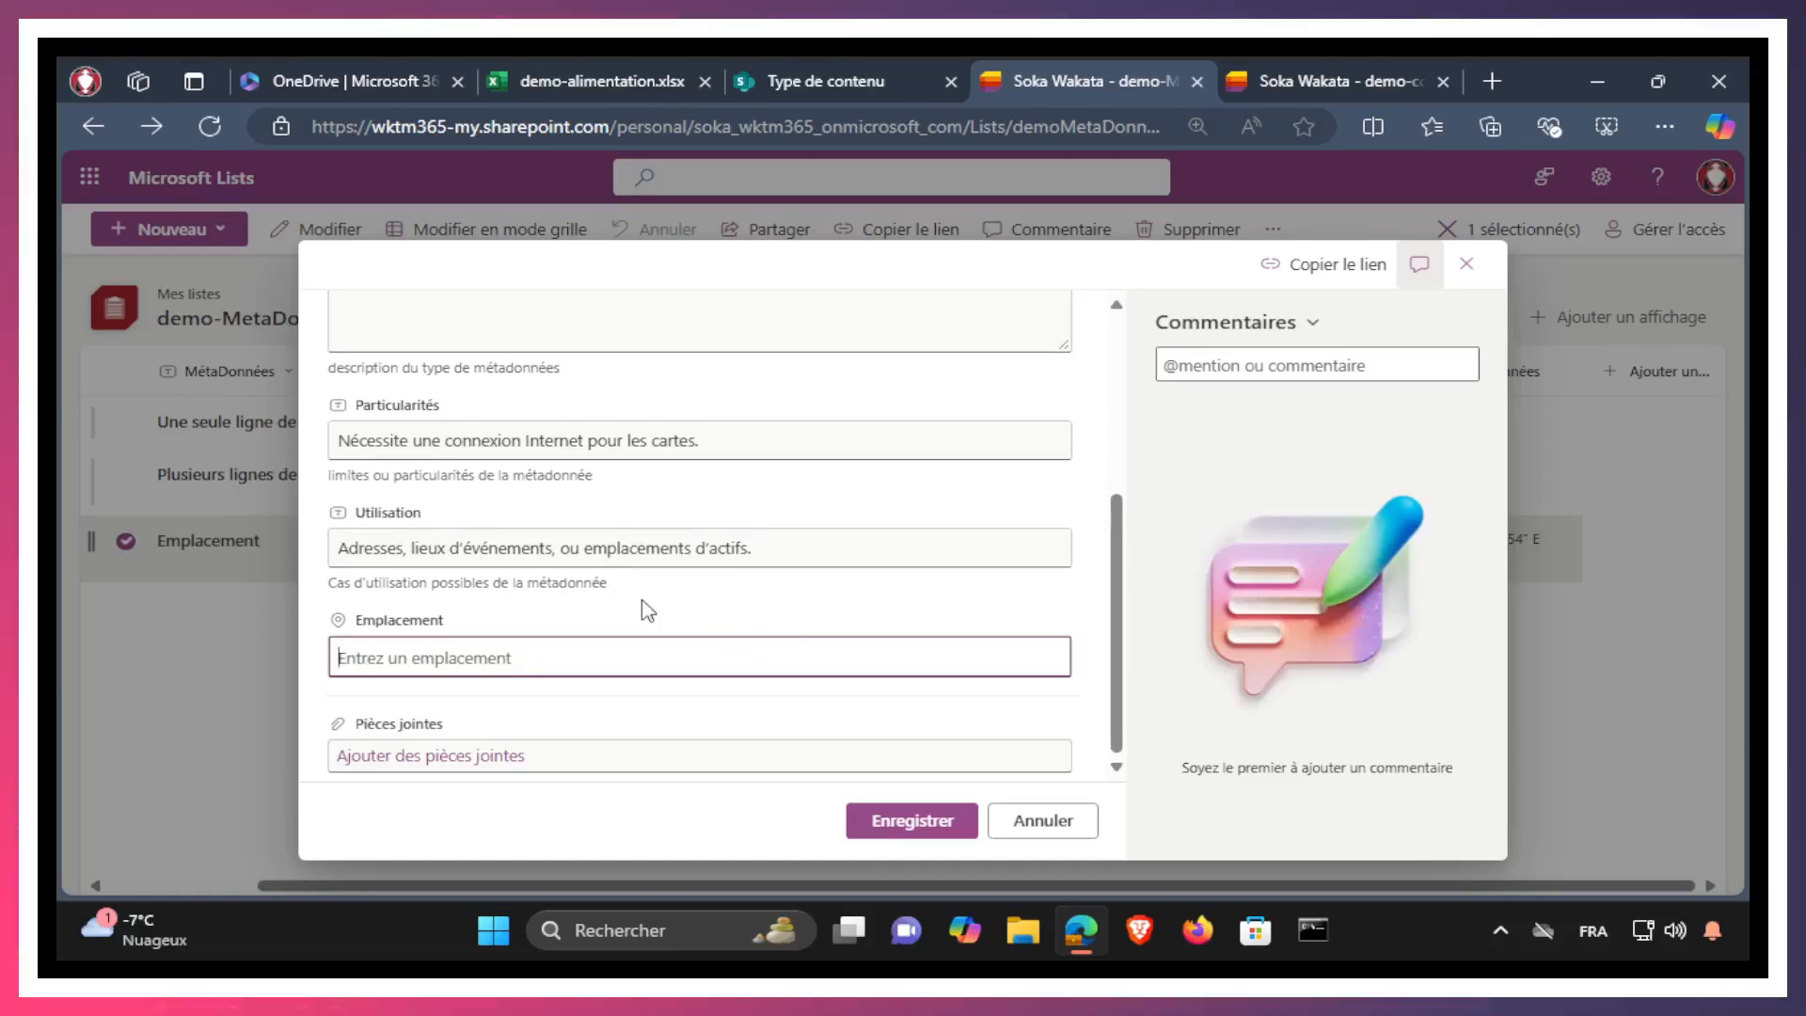
Set the item's Emplacement to the Stade Olympique in Quebec, Canada, by searching for "Stade olympique Mont", and save the item
type("Stade oly")
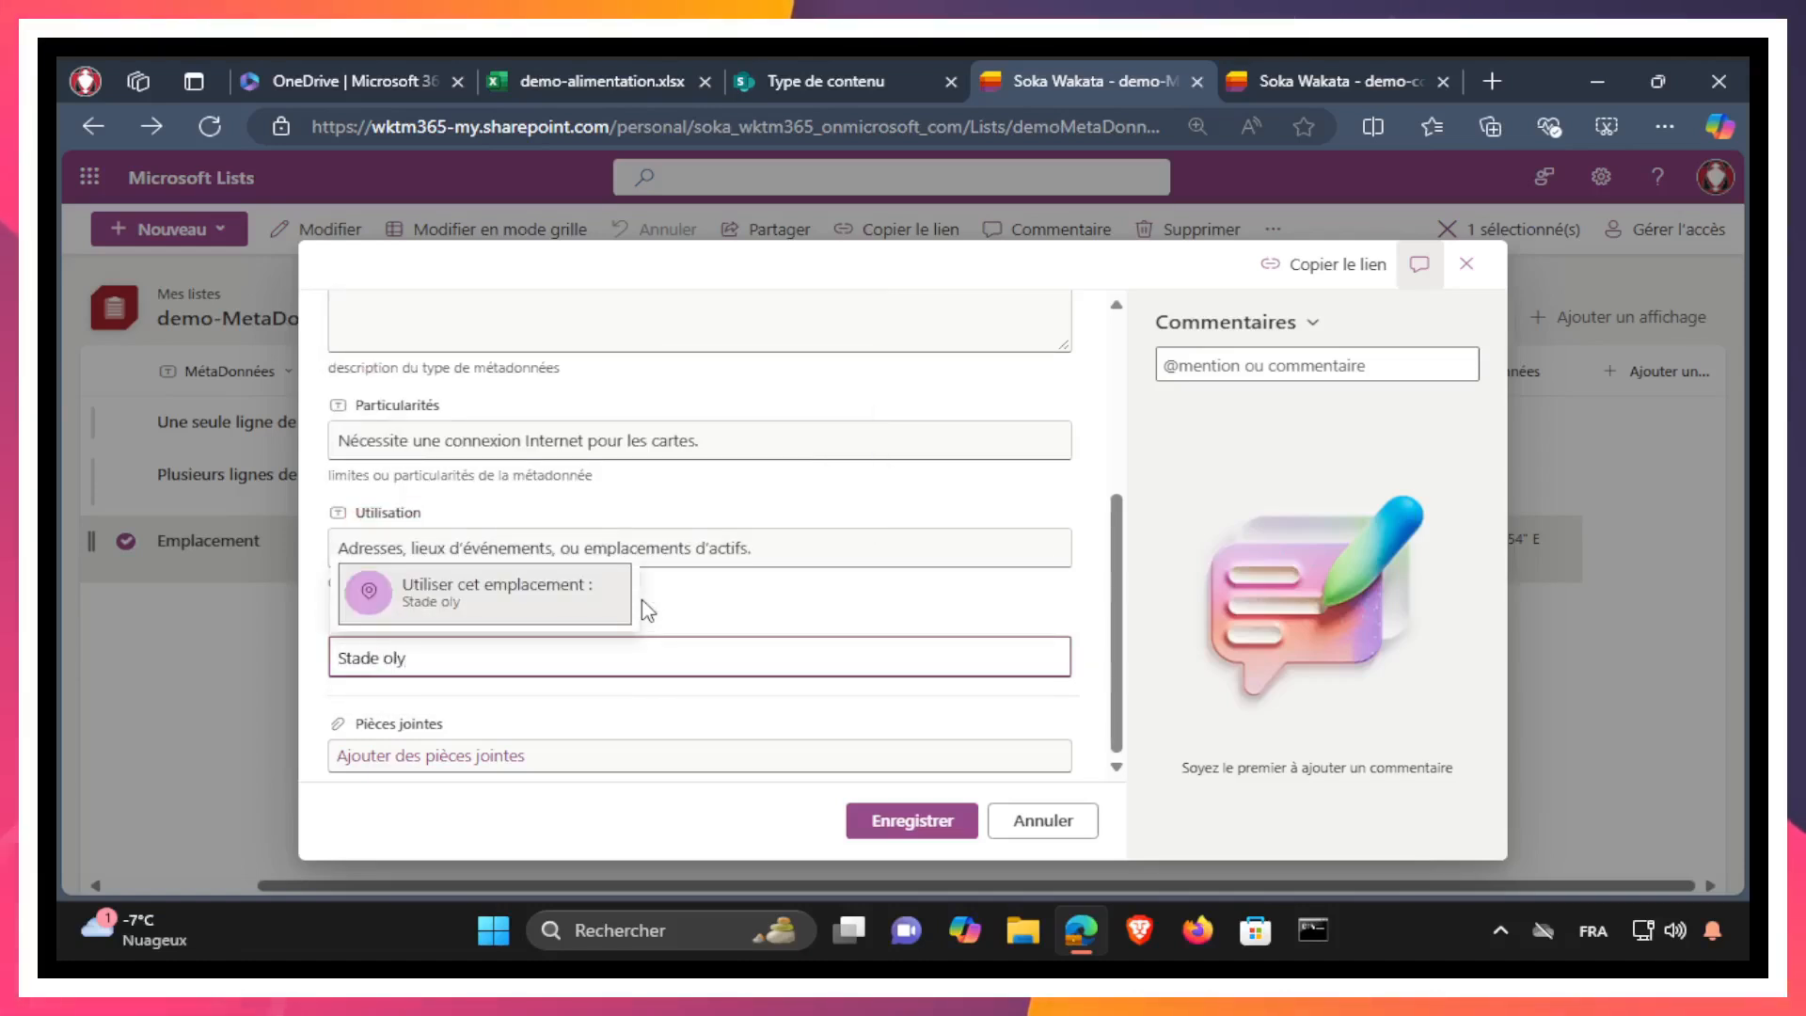
type("mpique")
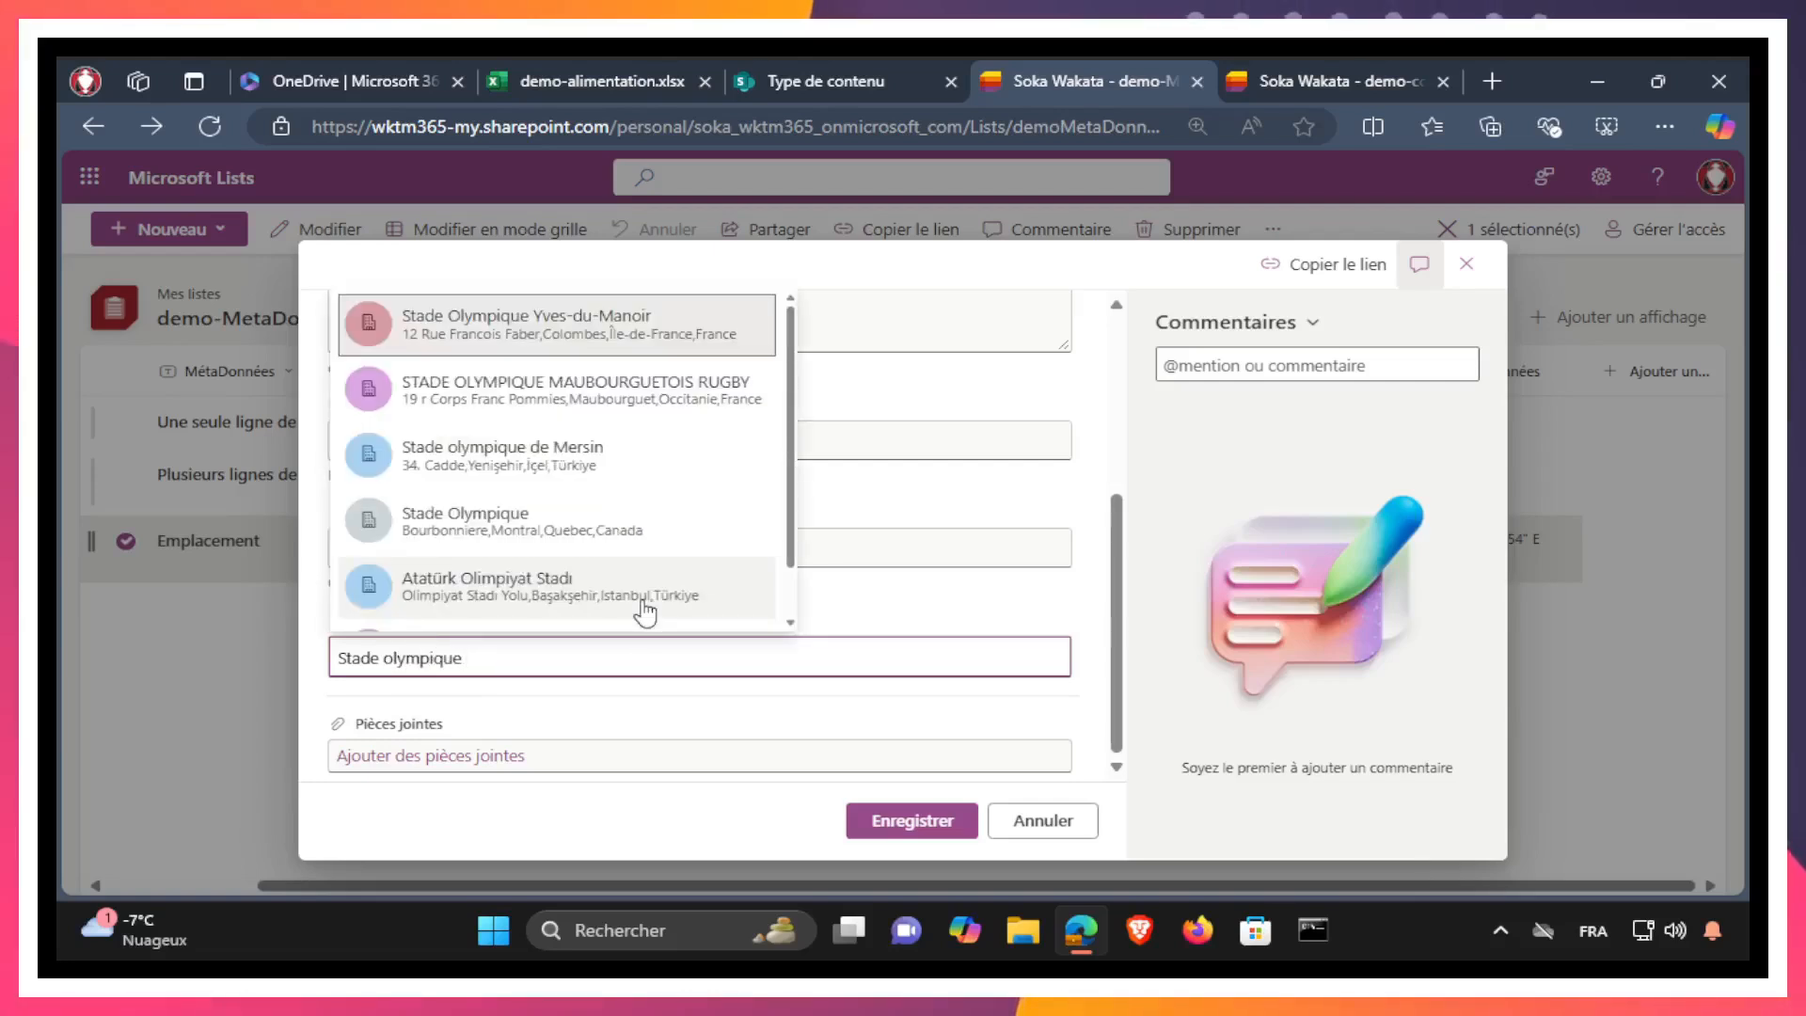
type(" de Mont")
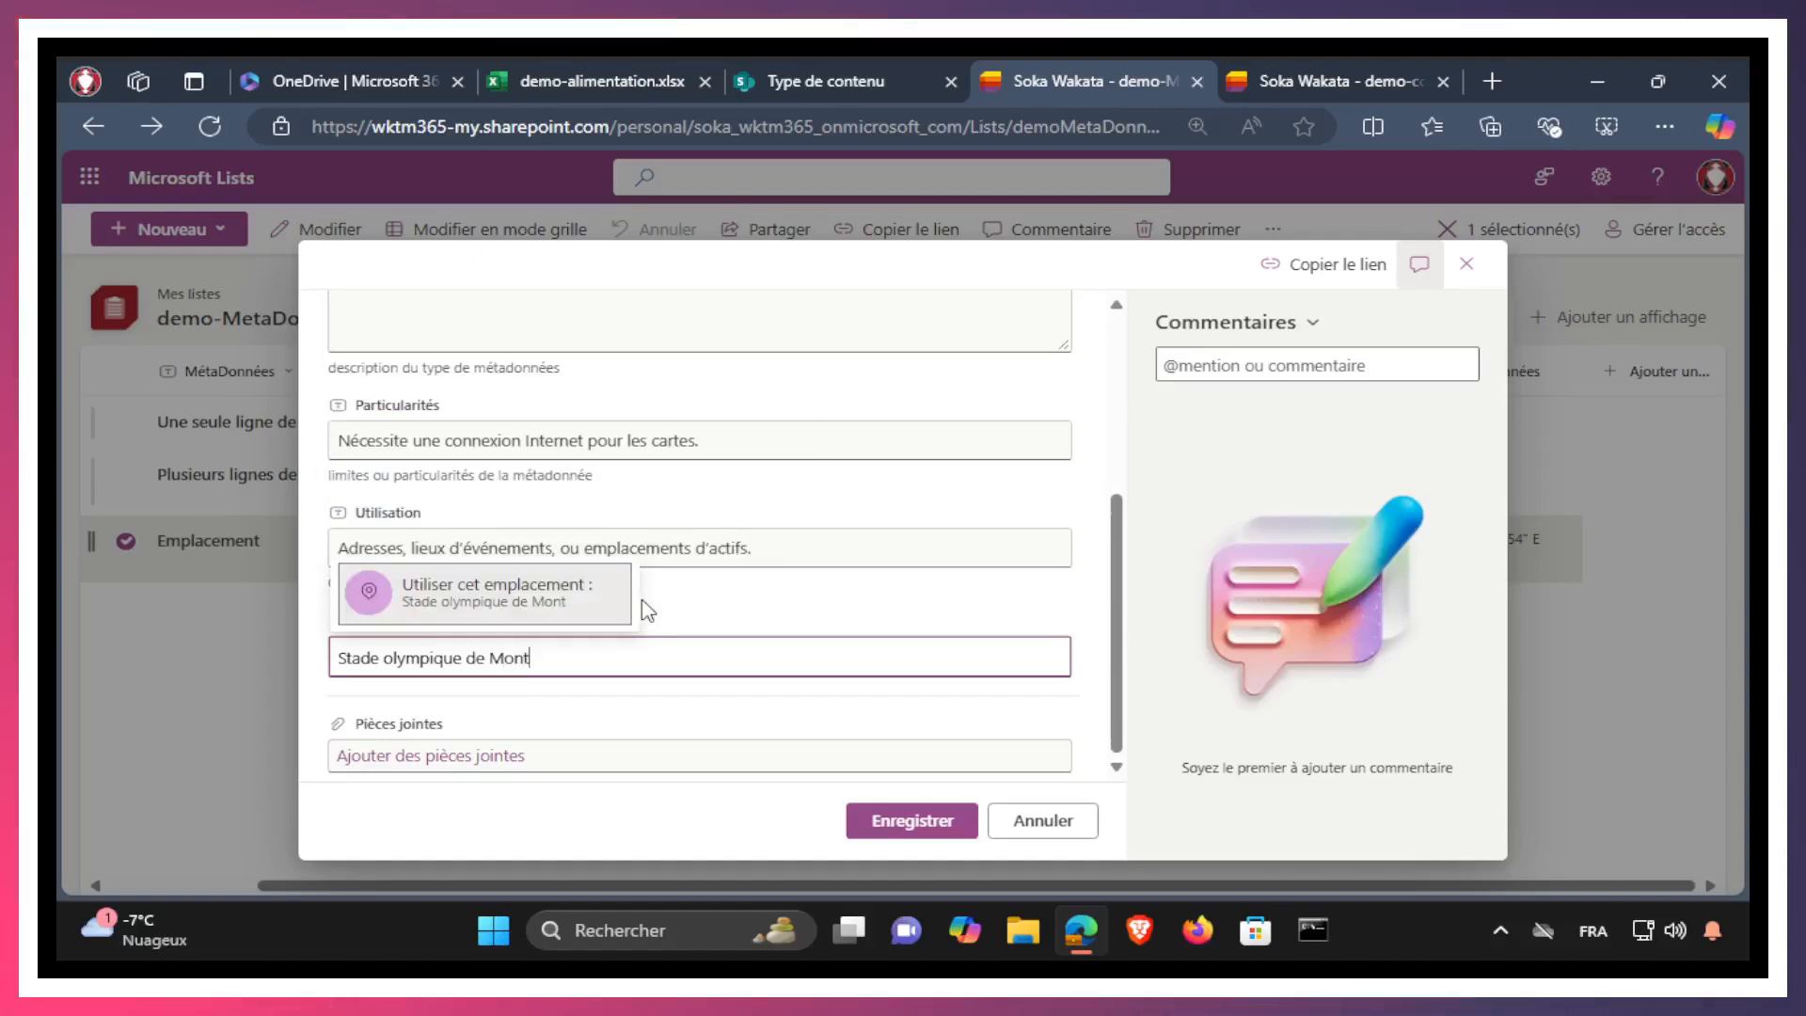
key("BackSpace")
key("BackSpace")
key("BackSpace")
key("BackSpace")
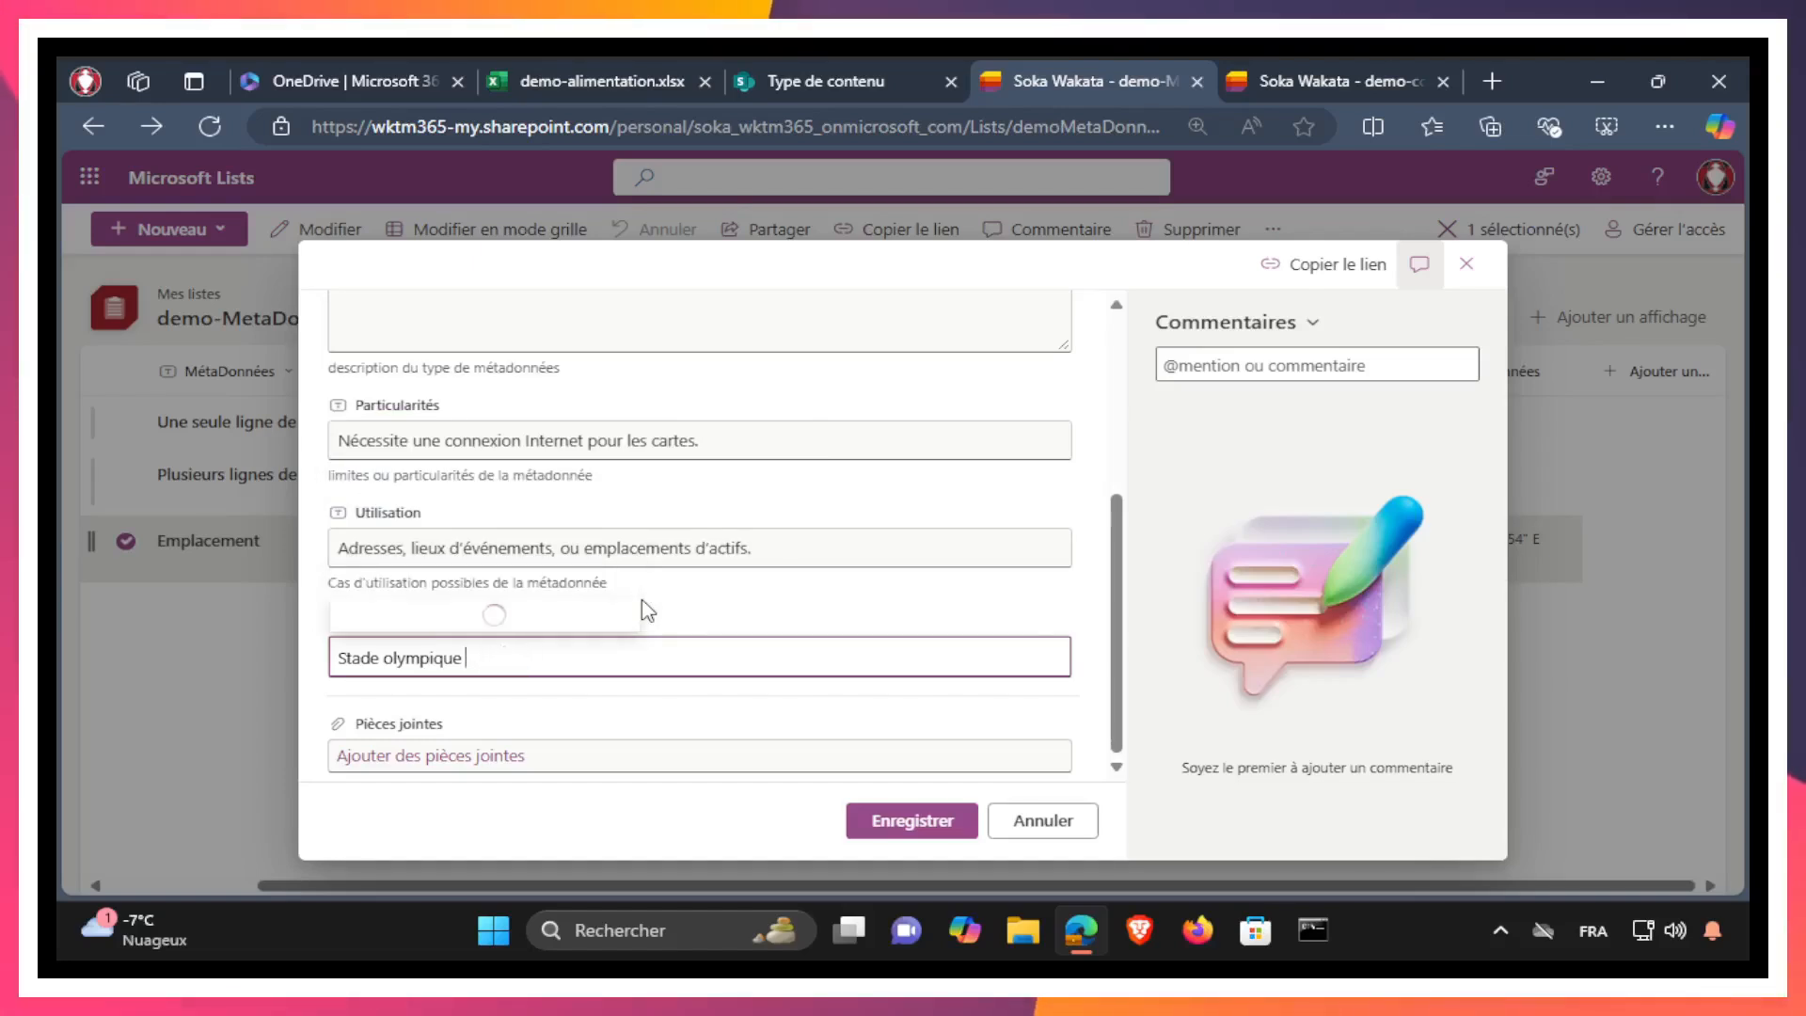
type("Mont")
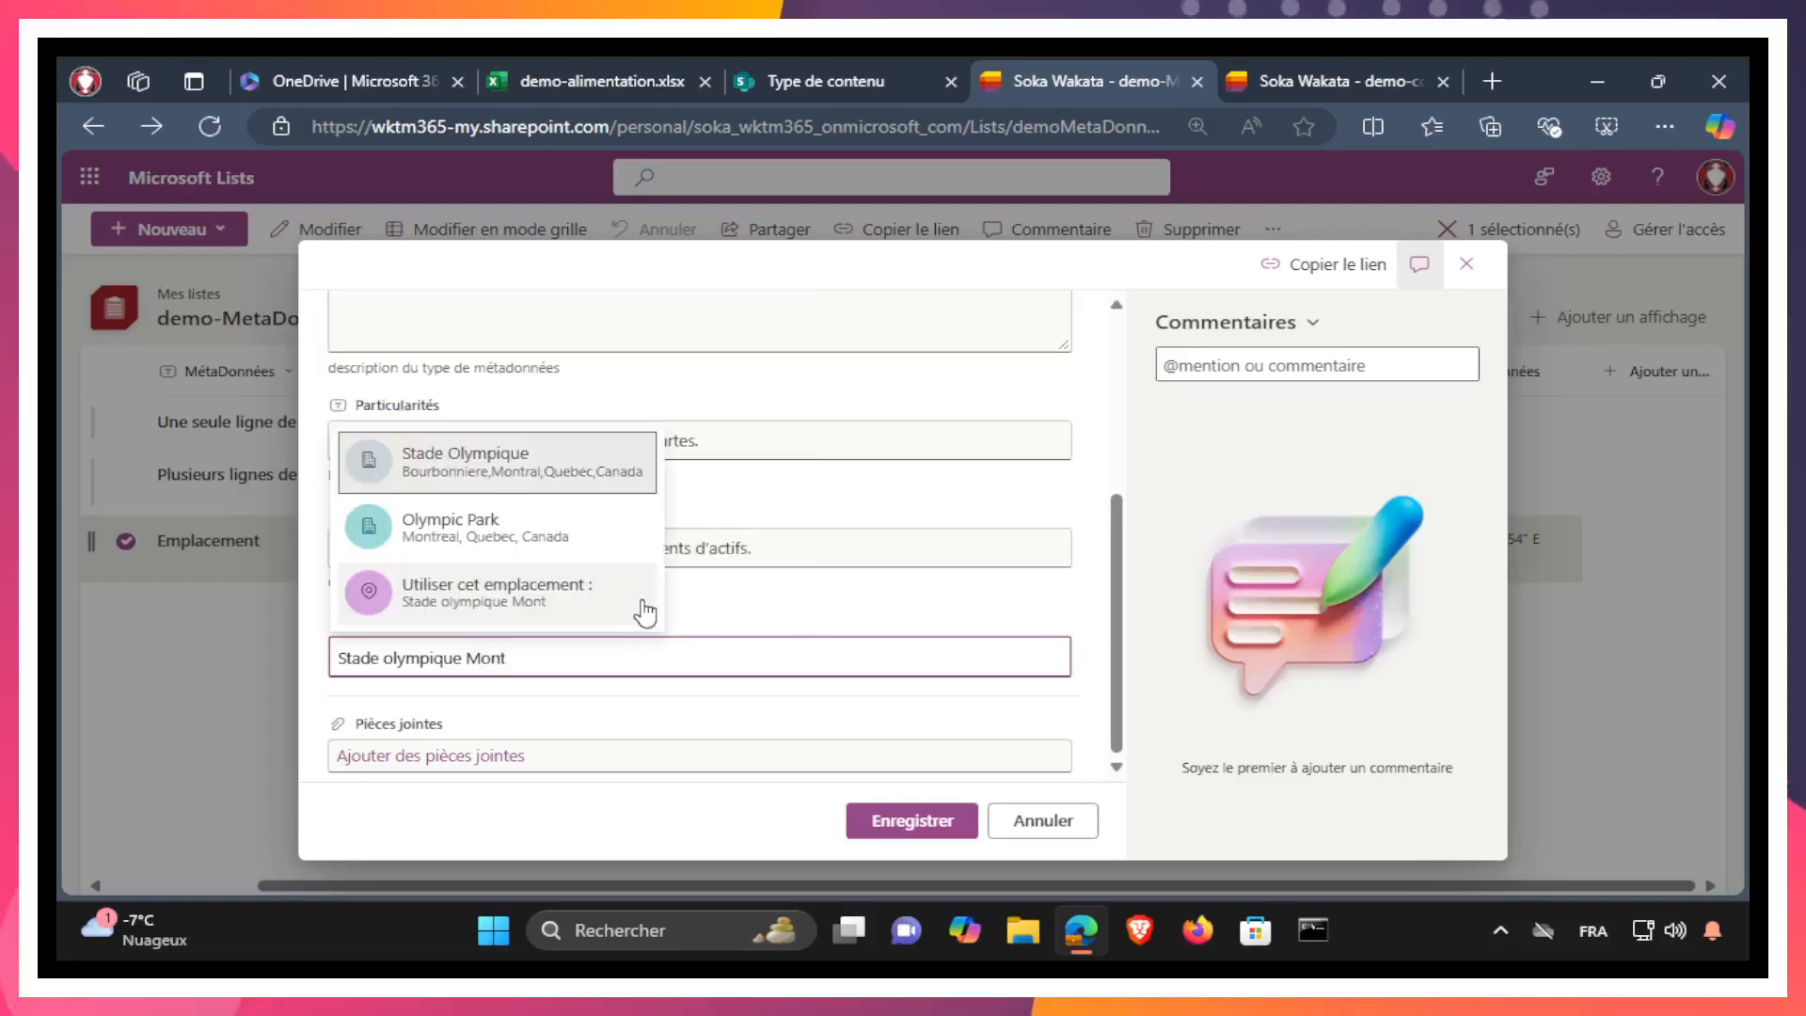
left_click(482, 470)
scroll(730, 609, "down", 1)
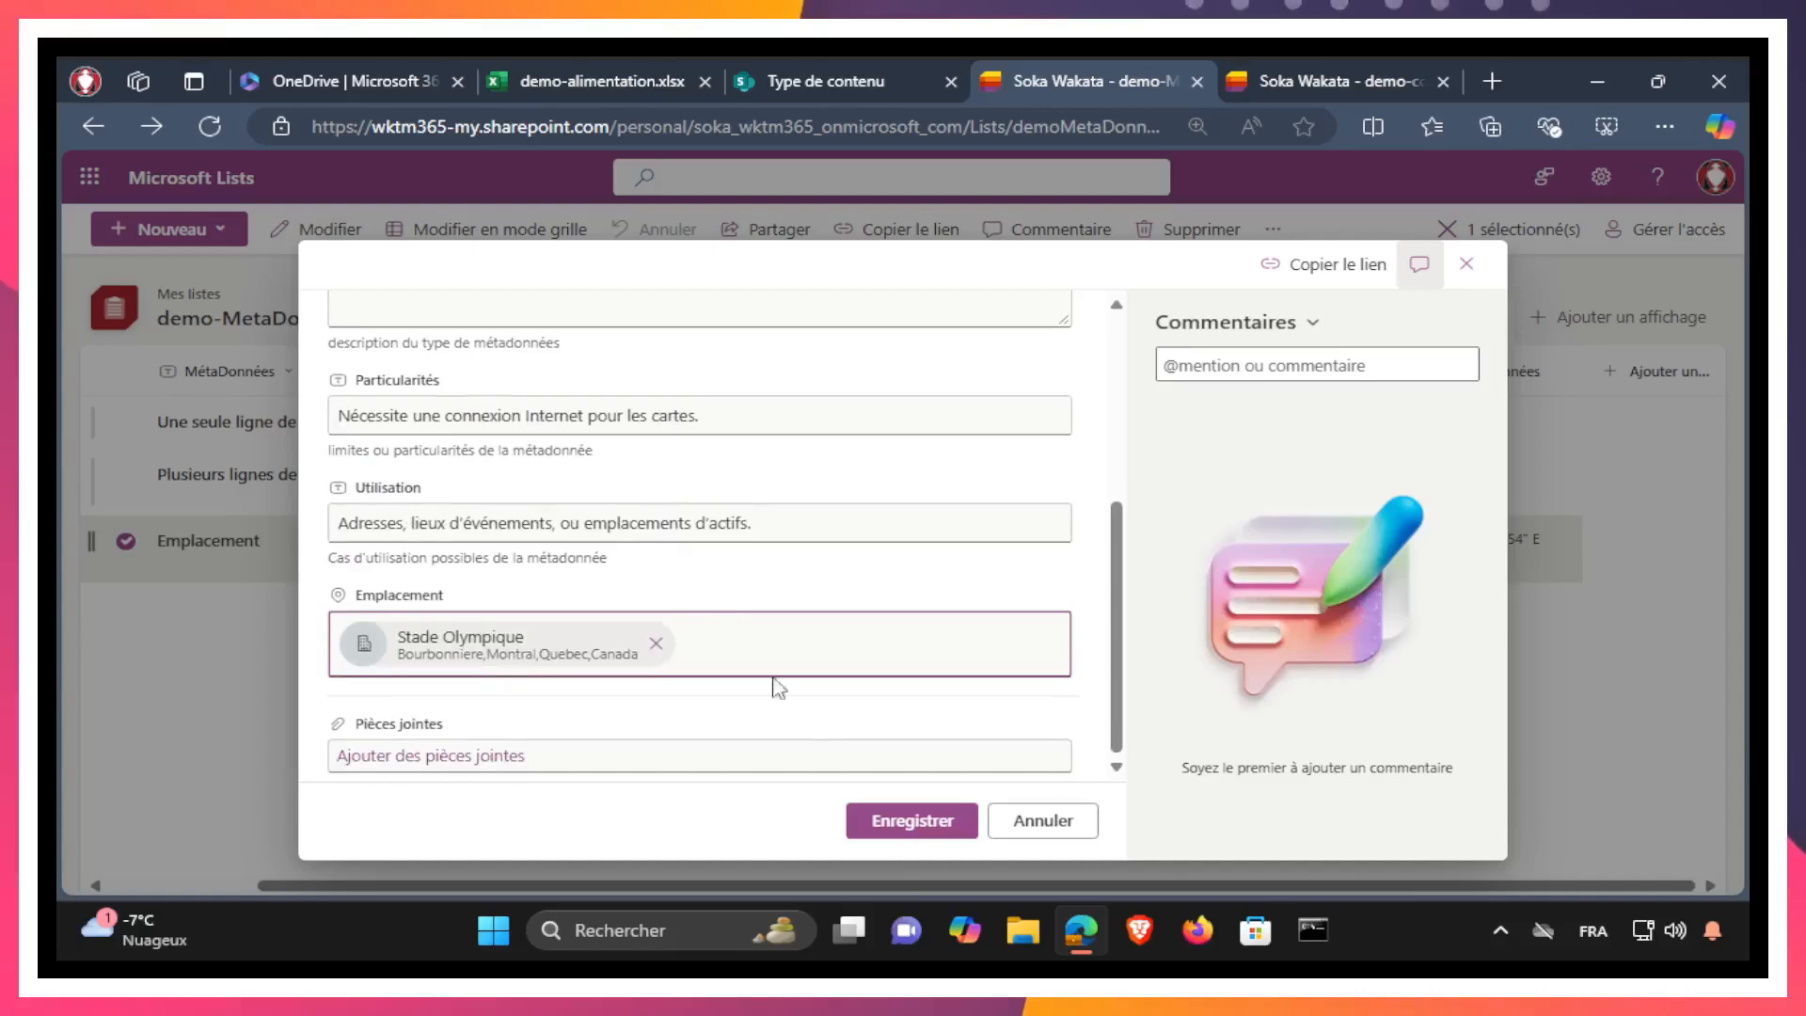
left_click(913, 821)
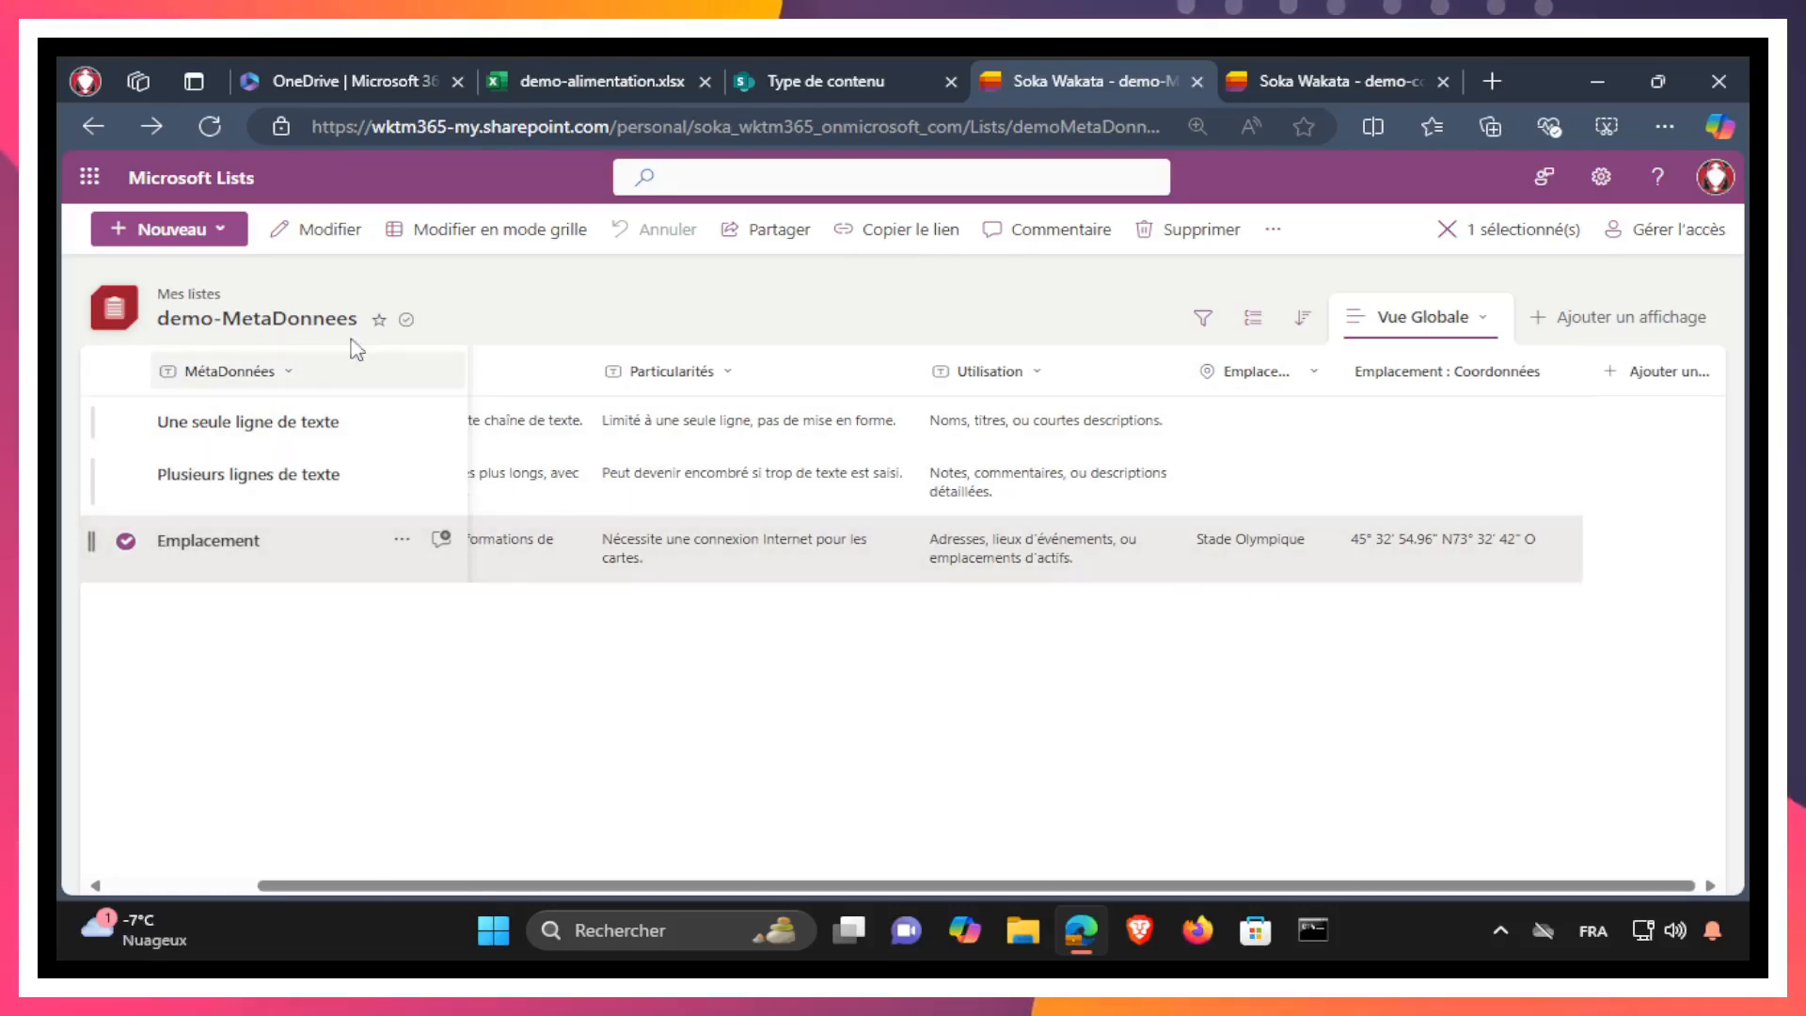
Replace the Emplacement item's location with a full street address in Québec, accept it as a custom location, and save the item
left_click(341, 225)
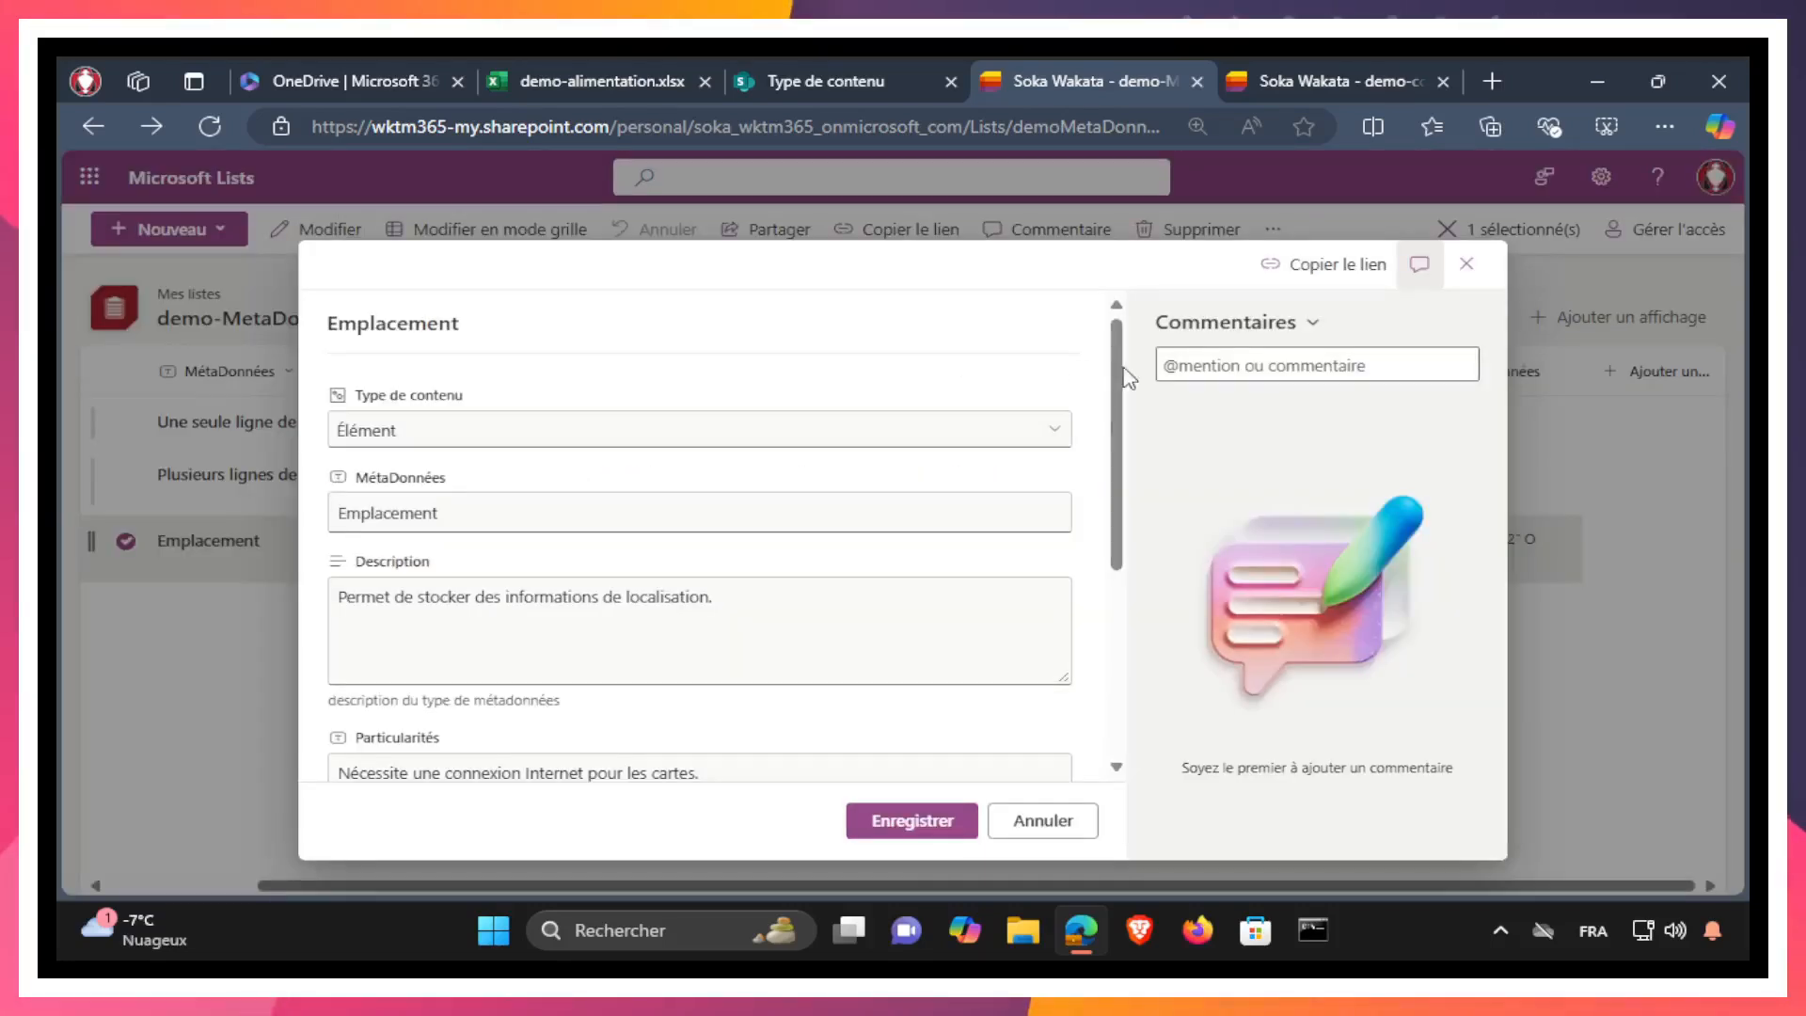
scroll(1063, 771, "down", 5)
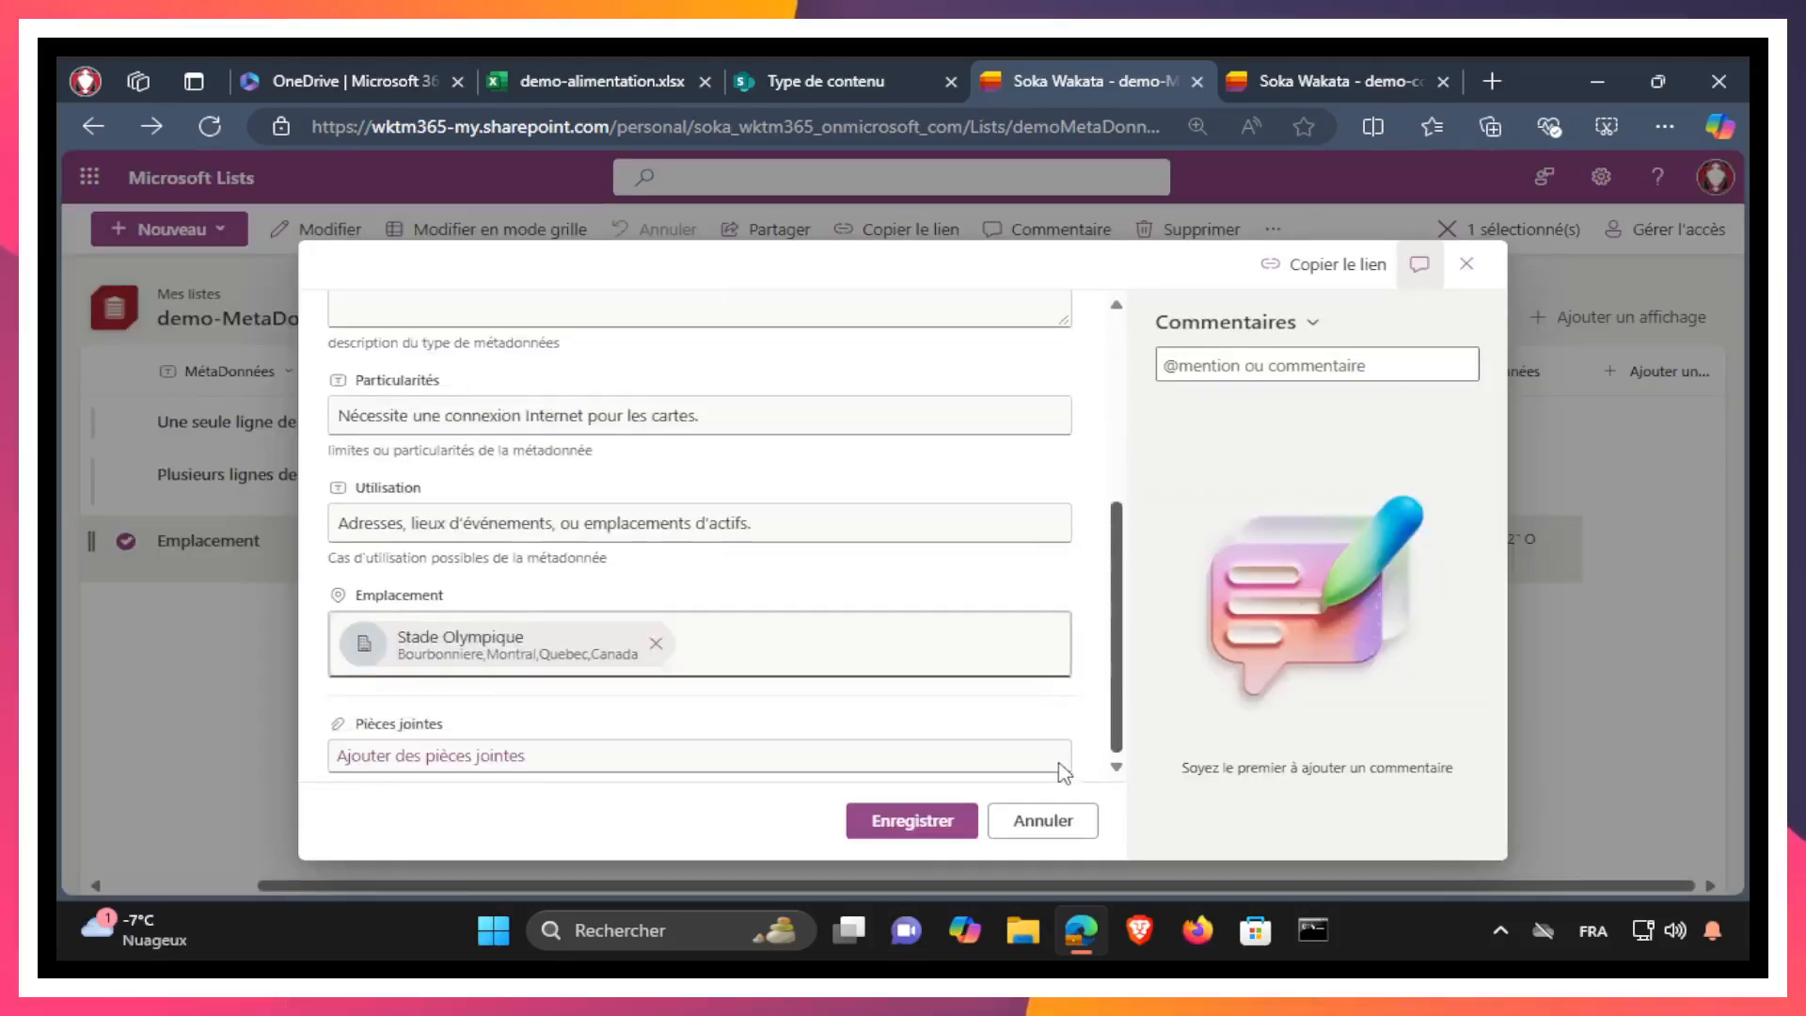
left_click(656, 644)
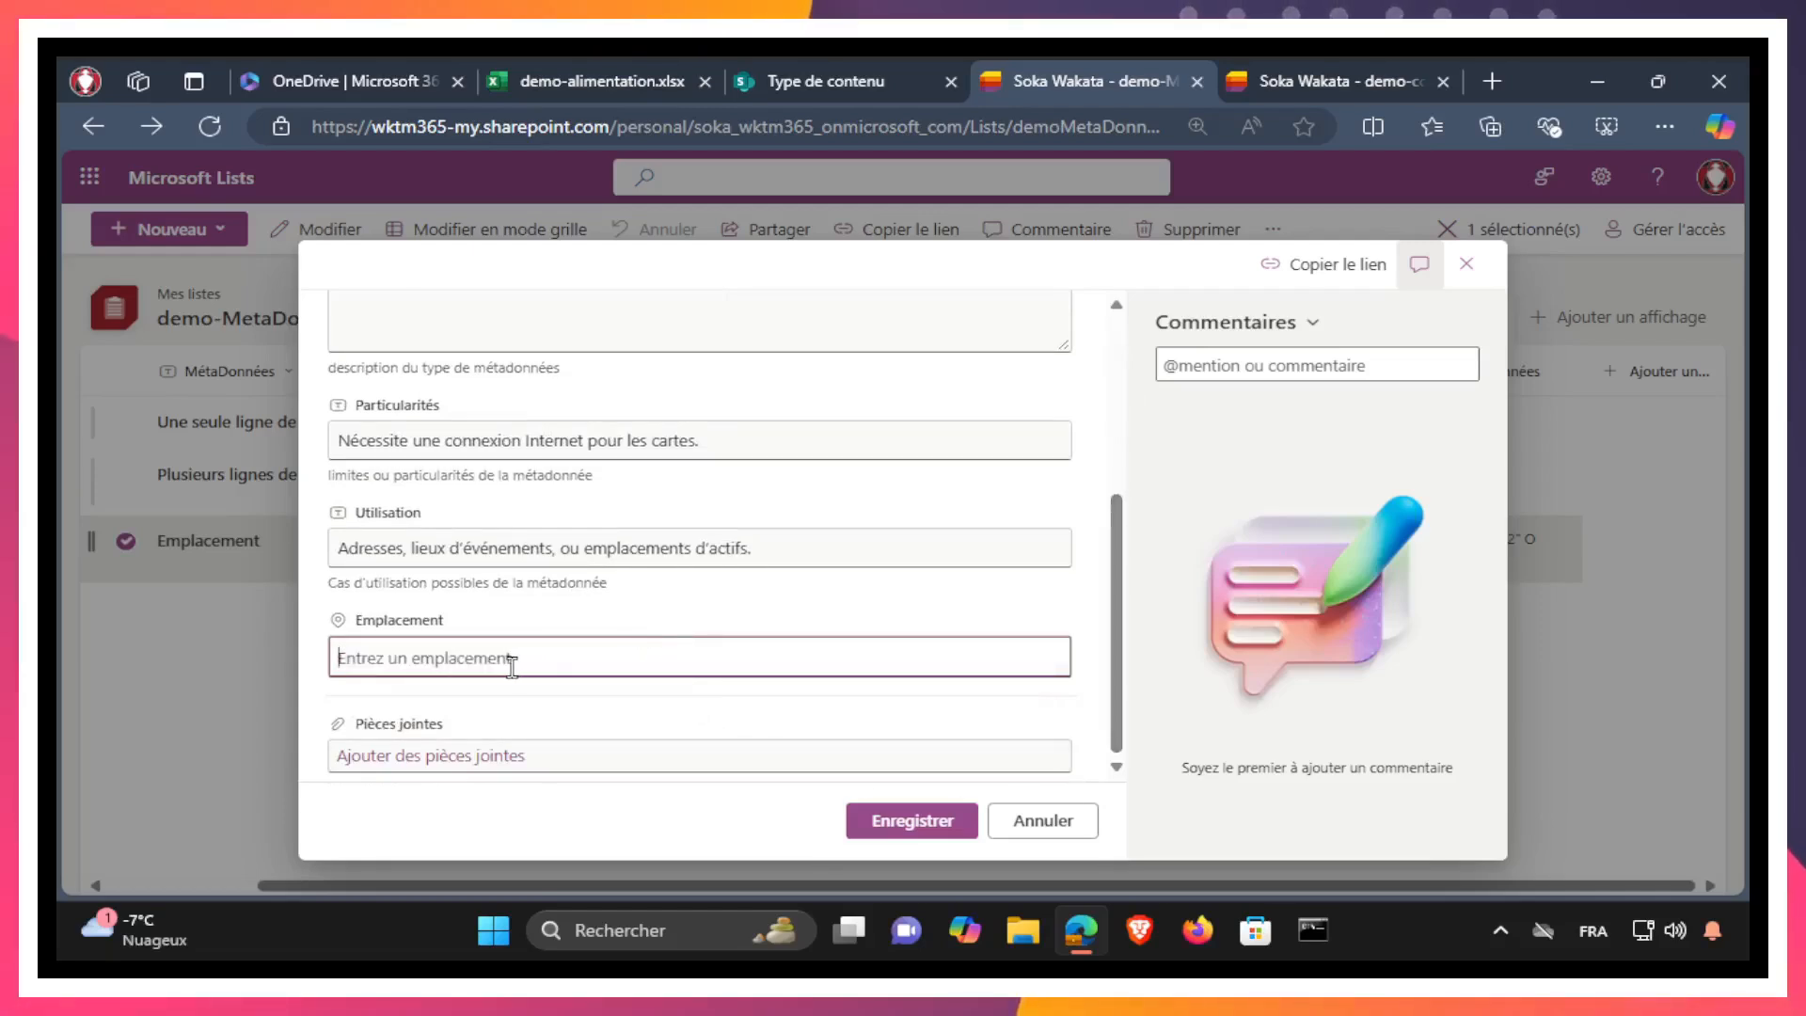
type("1 Rue des Carrières, Québec, QC G1R 4P5")
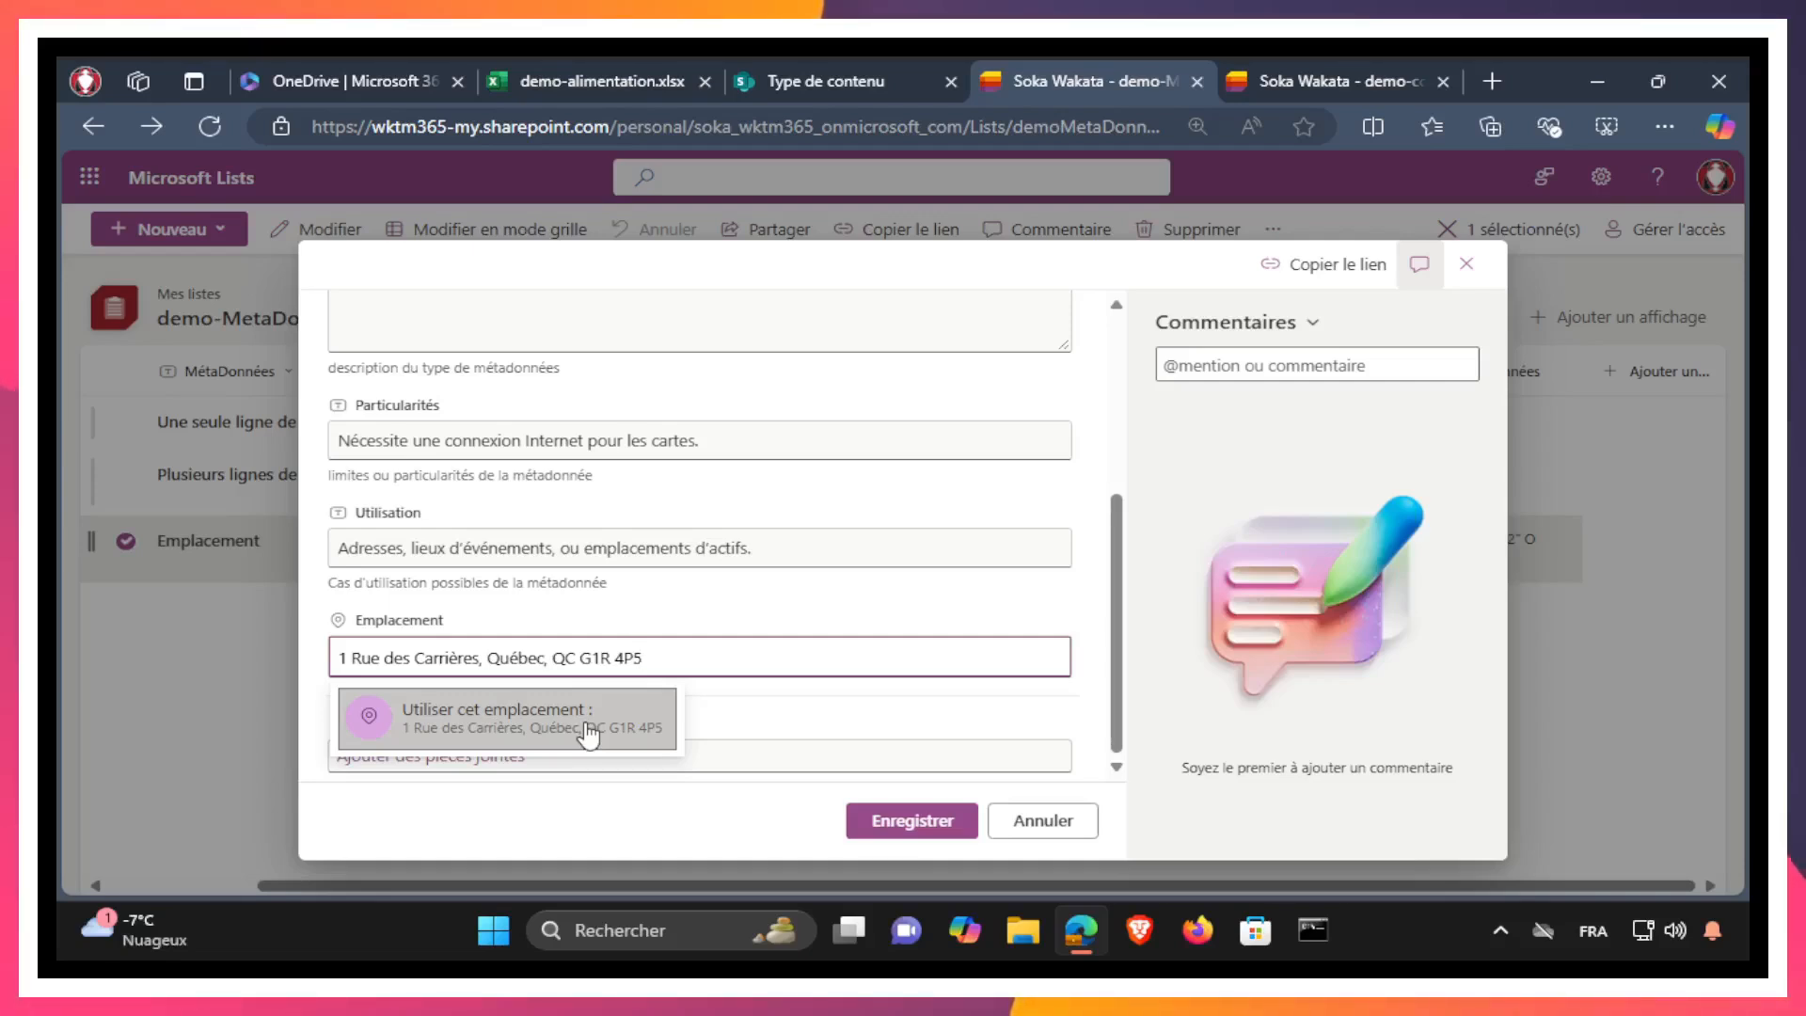
left_click(484, 731)
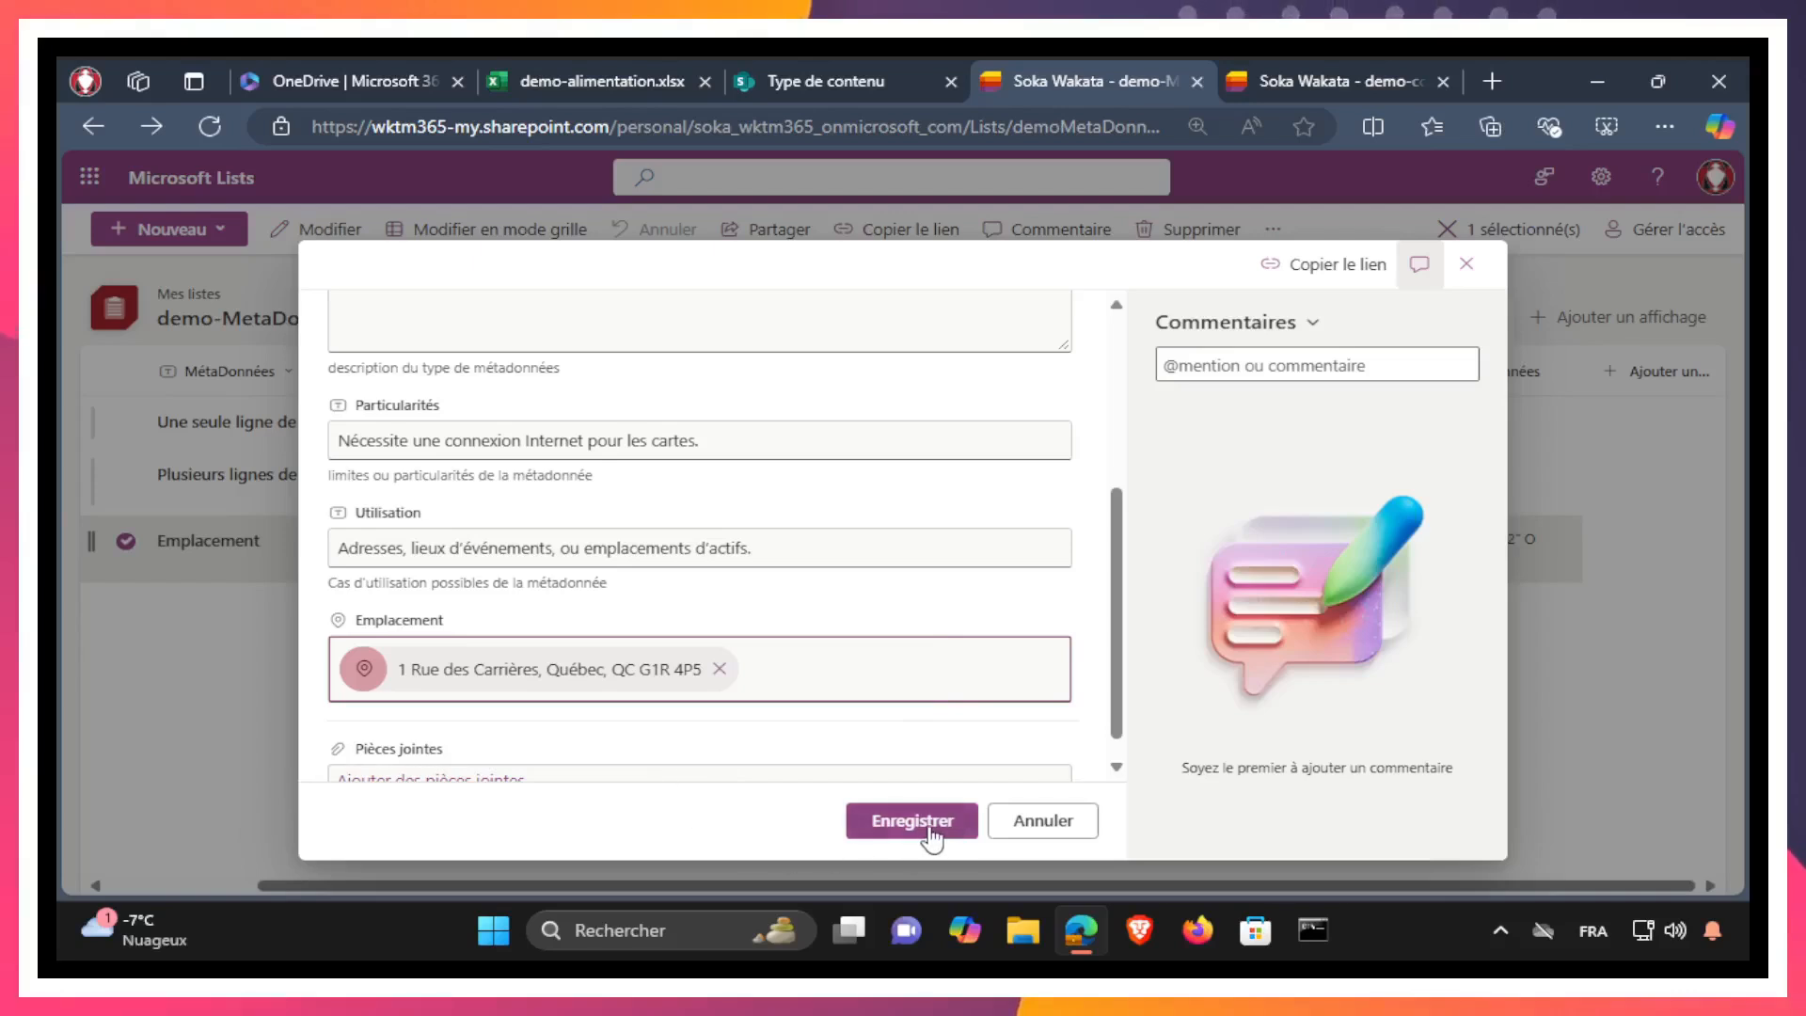
scroll(917, 621, "up", 1)
scroll(927, 734, "down", 2)
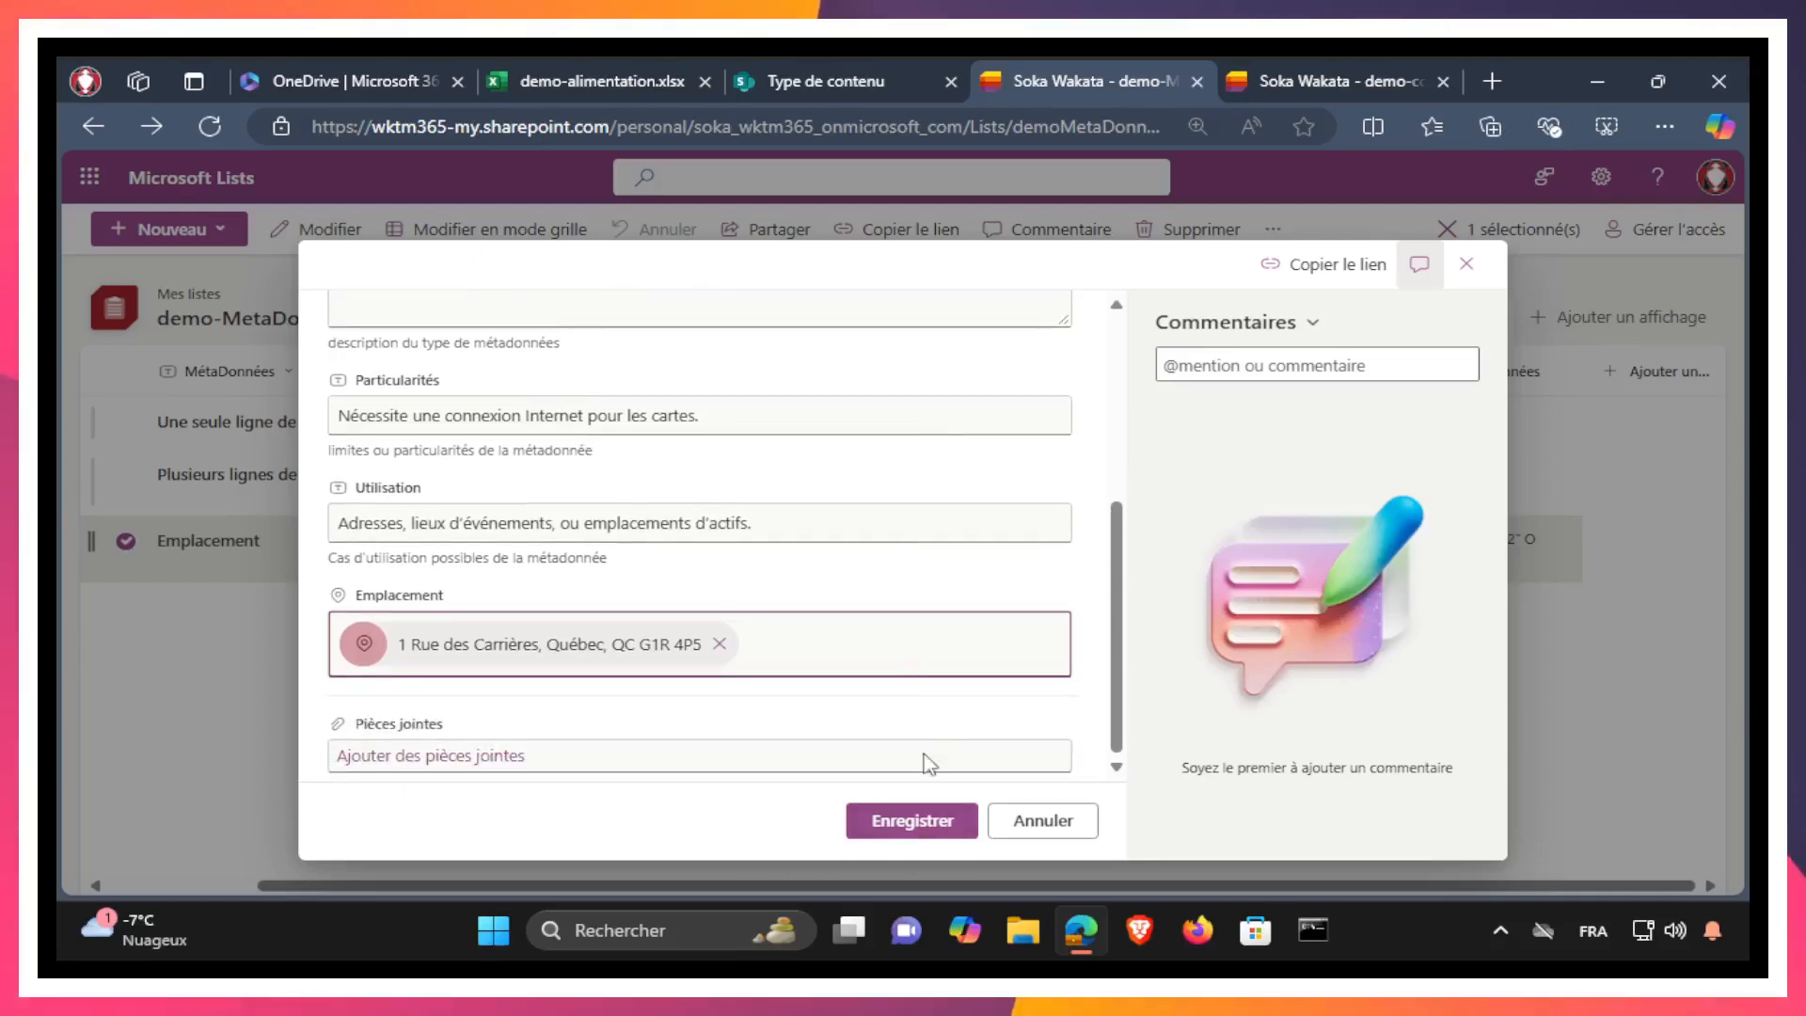
left_click(930, 820)
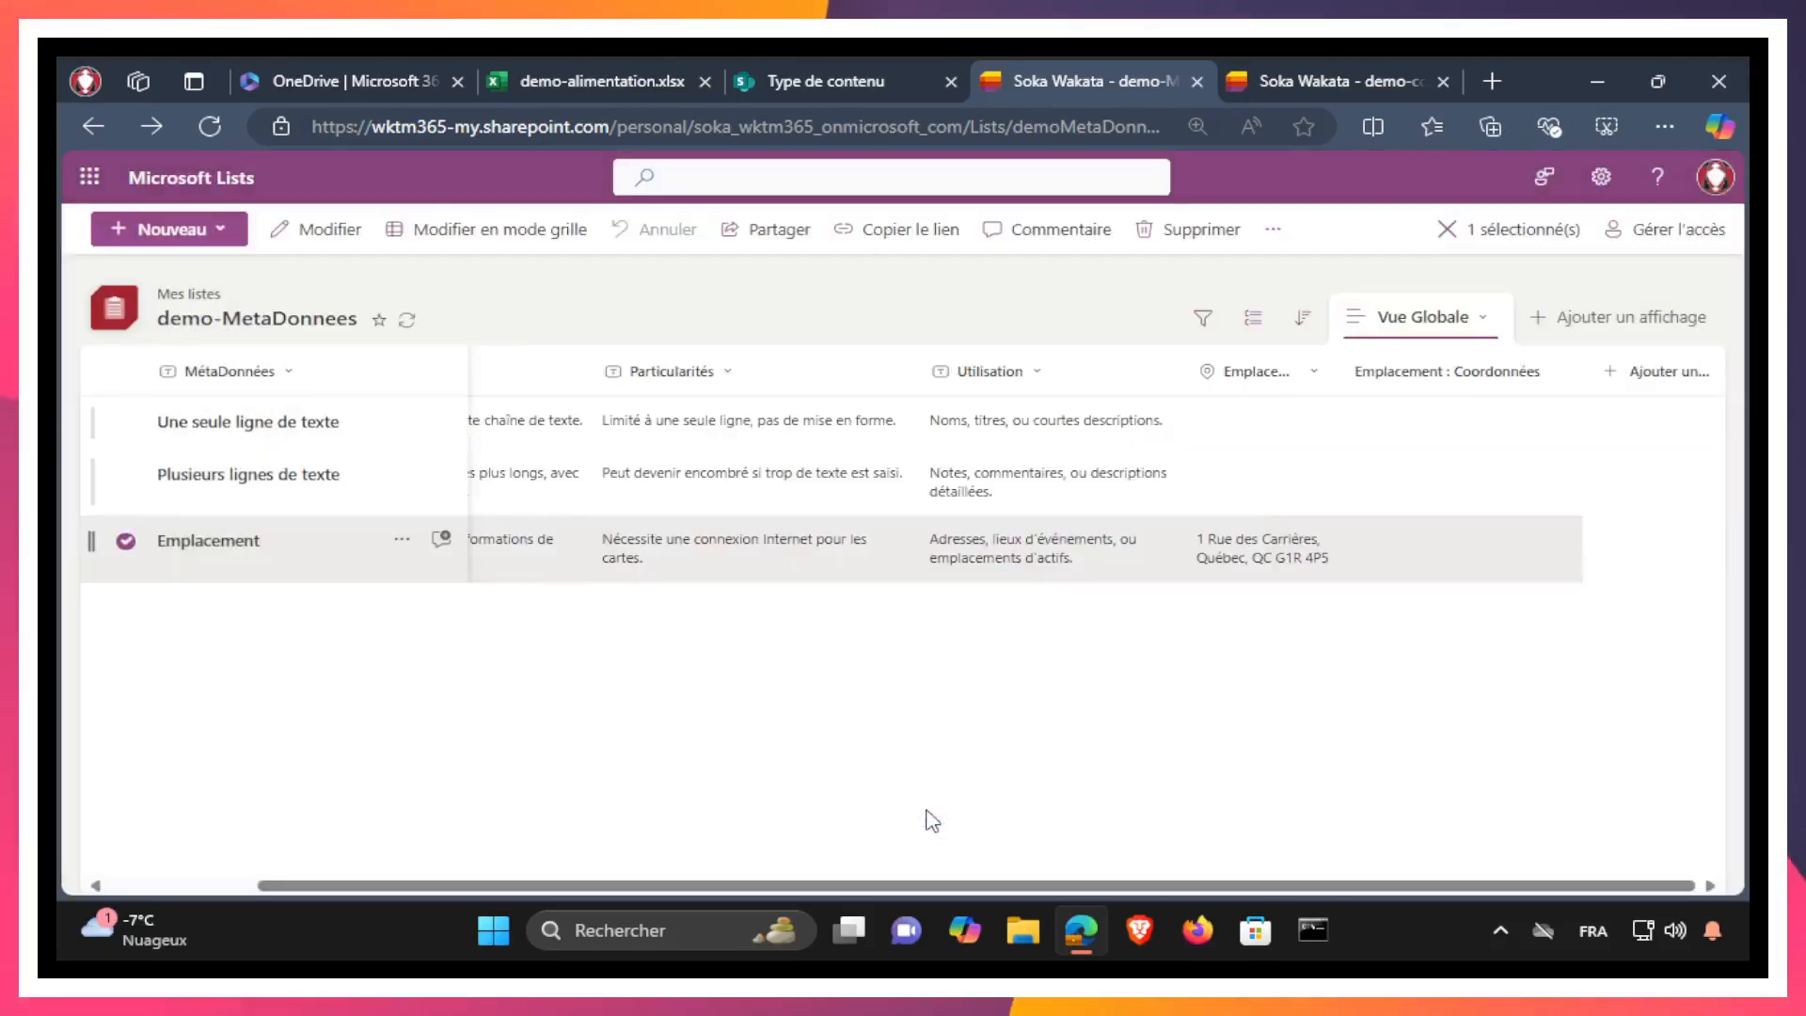
left_click(1312, 373)
left_click_drag(1277, 559, 1287, 567)
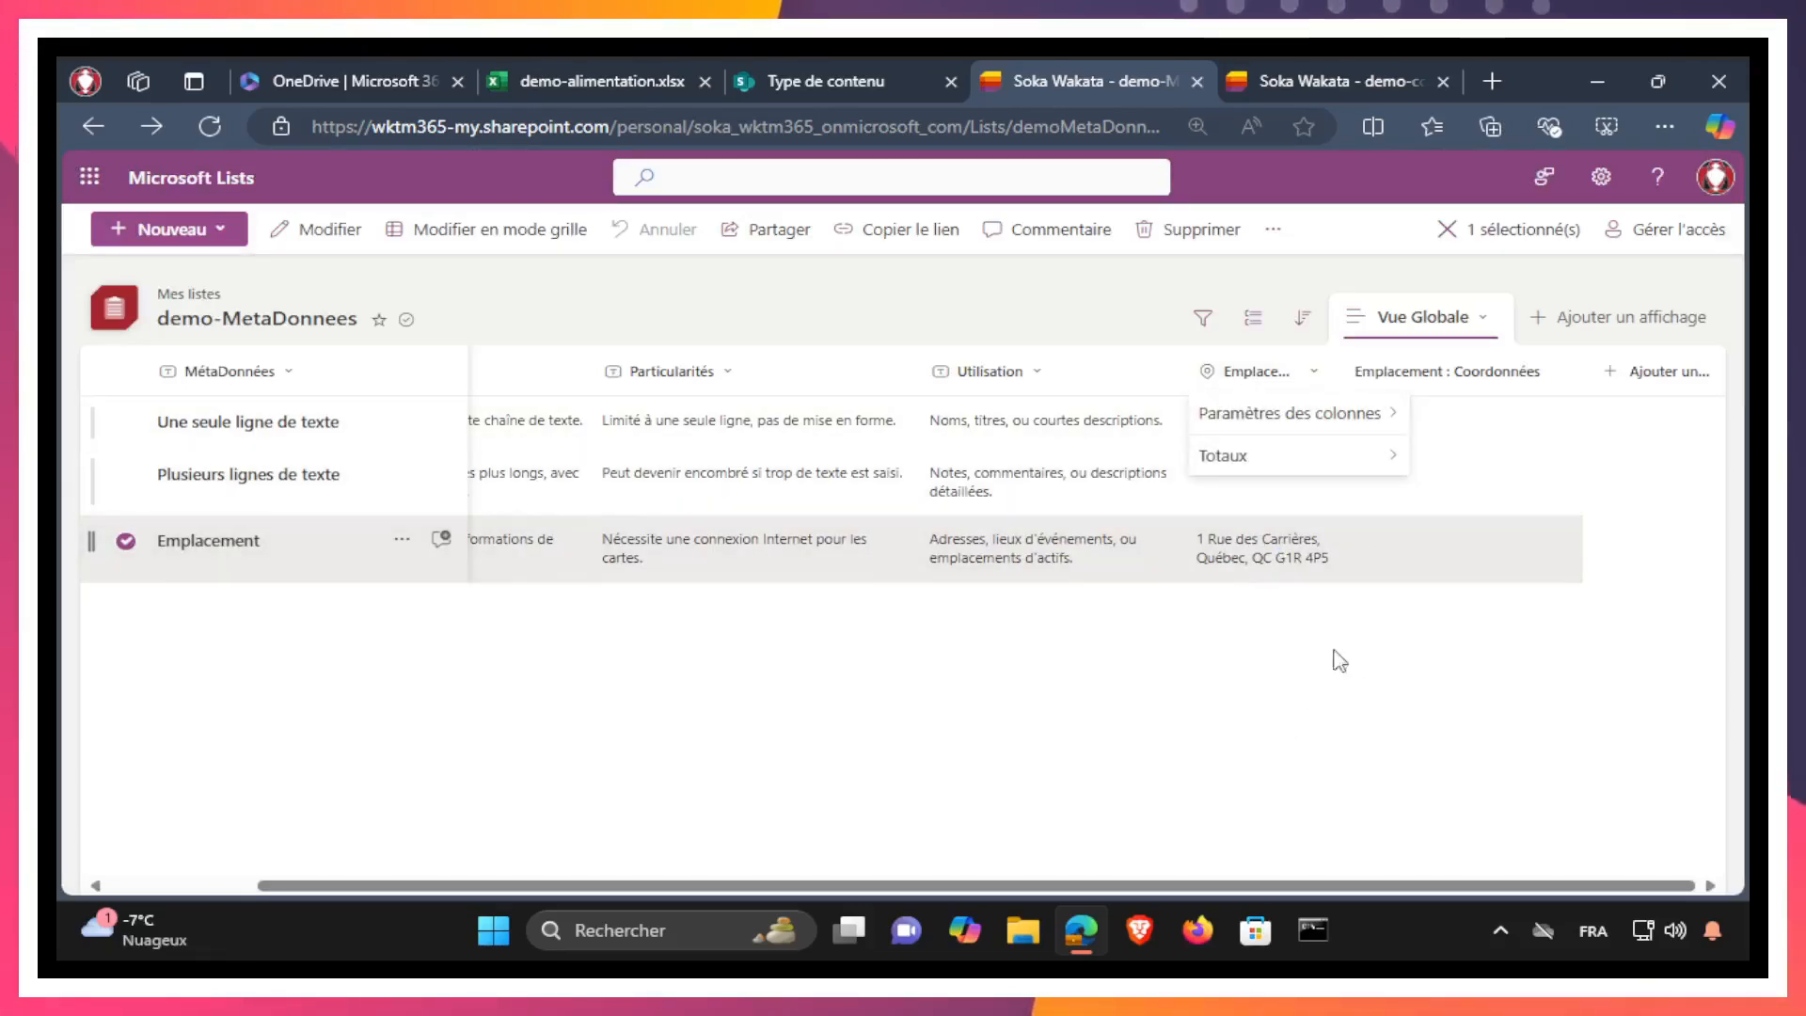
left_click(1340, 661)
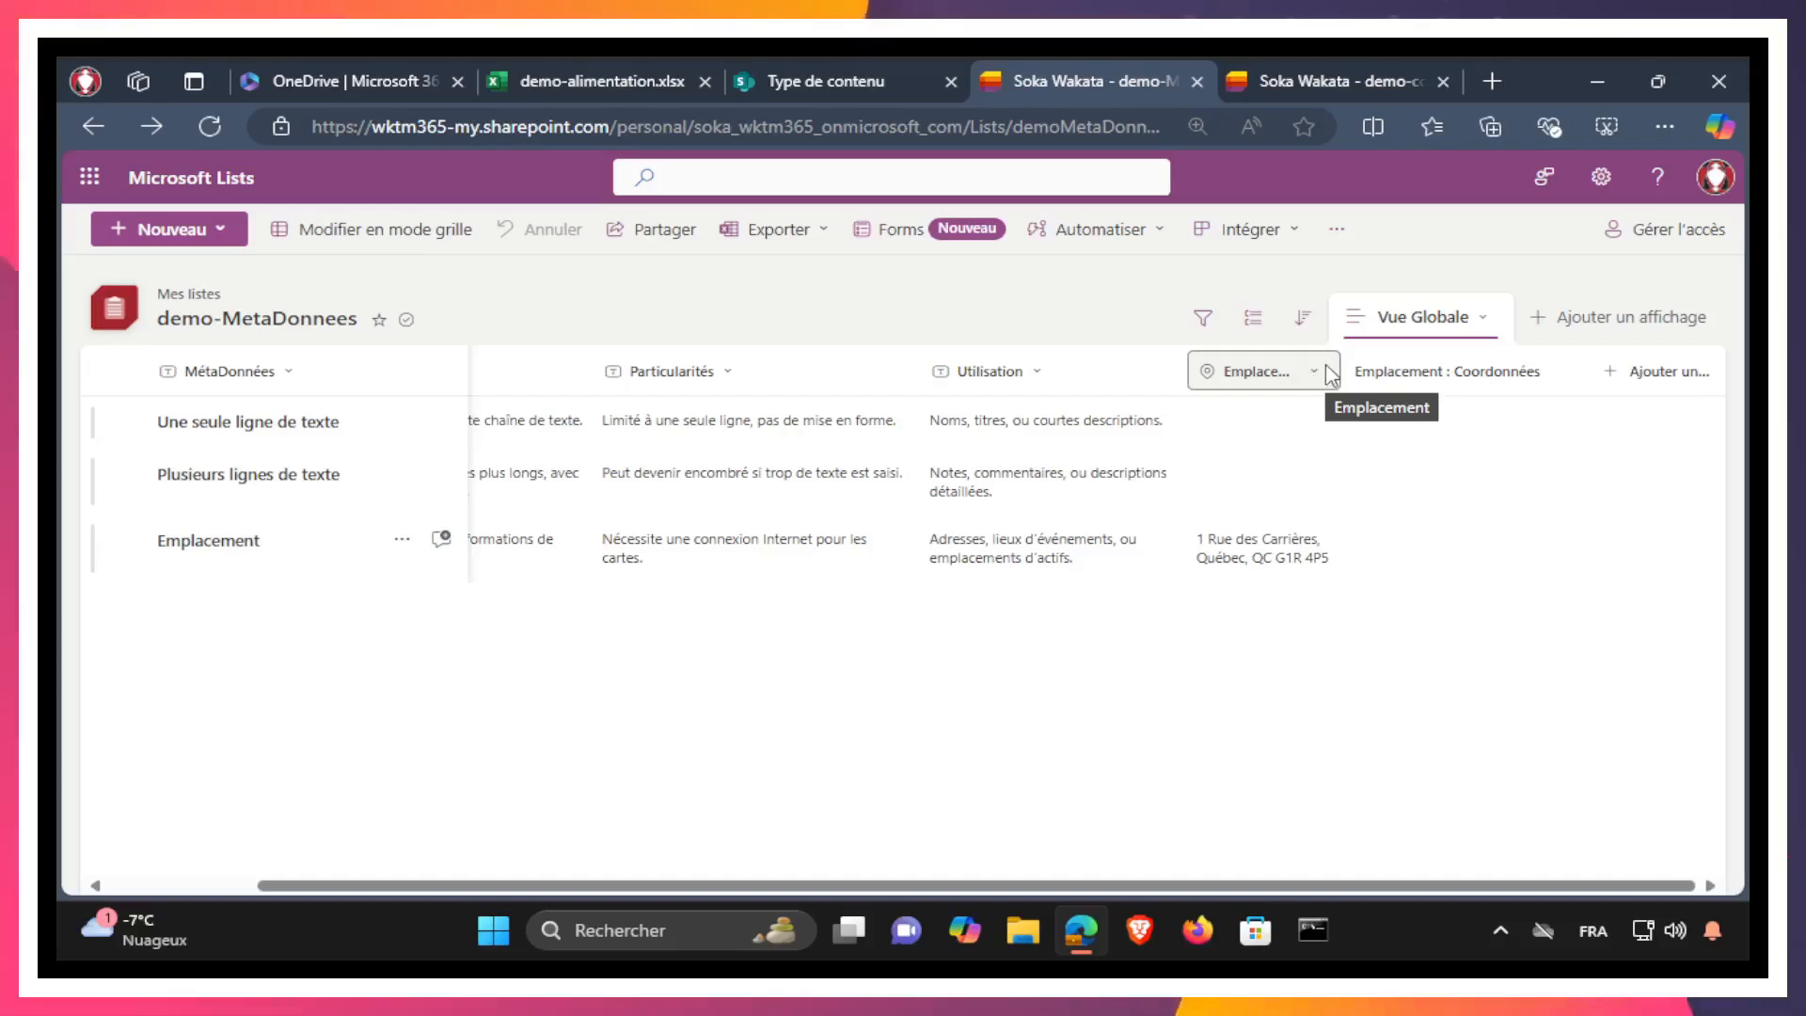
Edit the Emplacement column to also show the linked Adresse postale, Ville, Département, Pays/région, Code postal and Nom columns, and save it
left_click(1317, 377)
mouse_move(1305, 426)
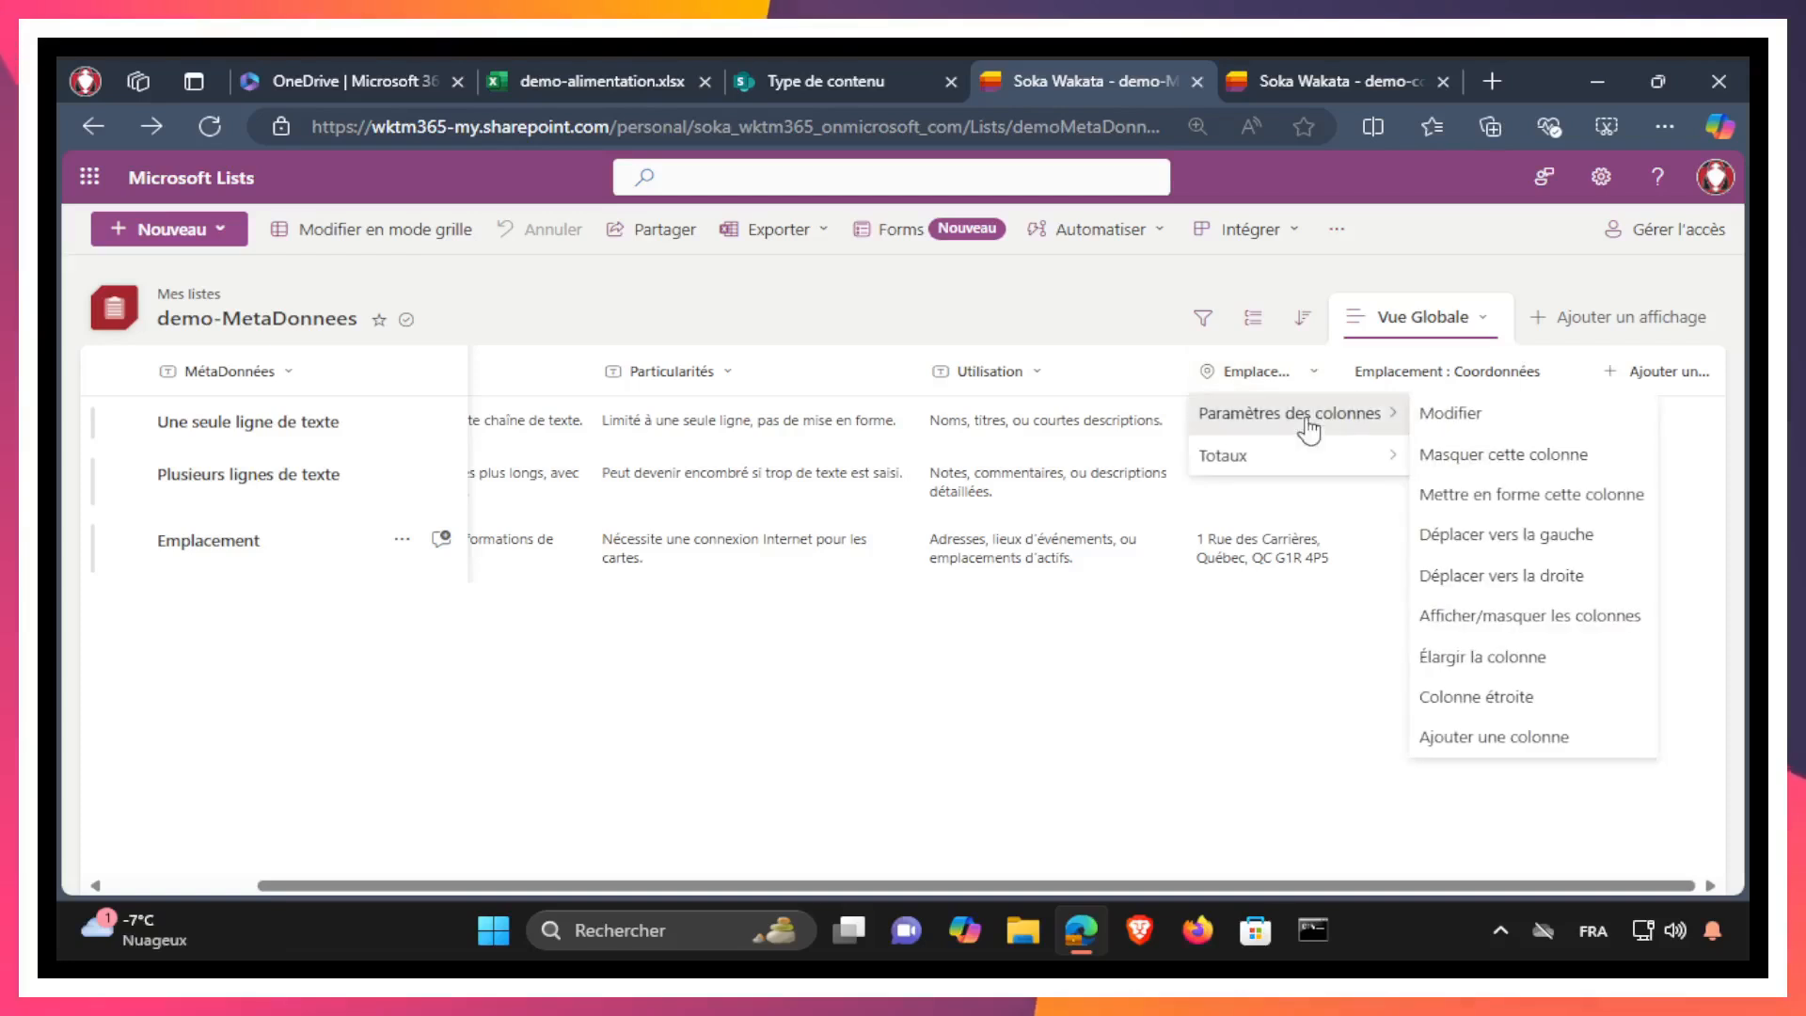
left_click(1474, 419)
left_click(1402, 629)
left_click(1390, 674)
scroll(1391, 732, "down", 3)
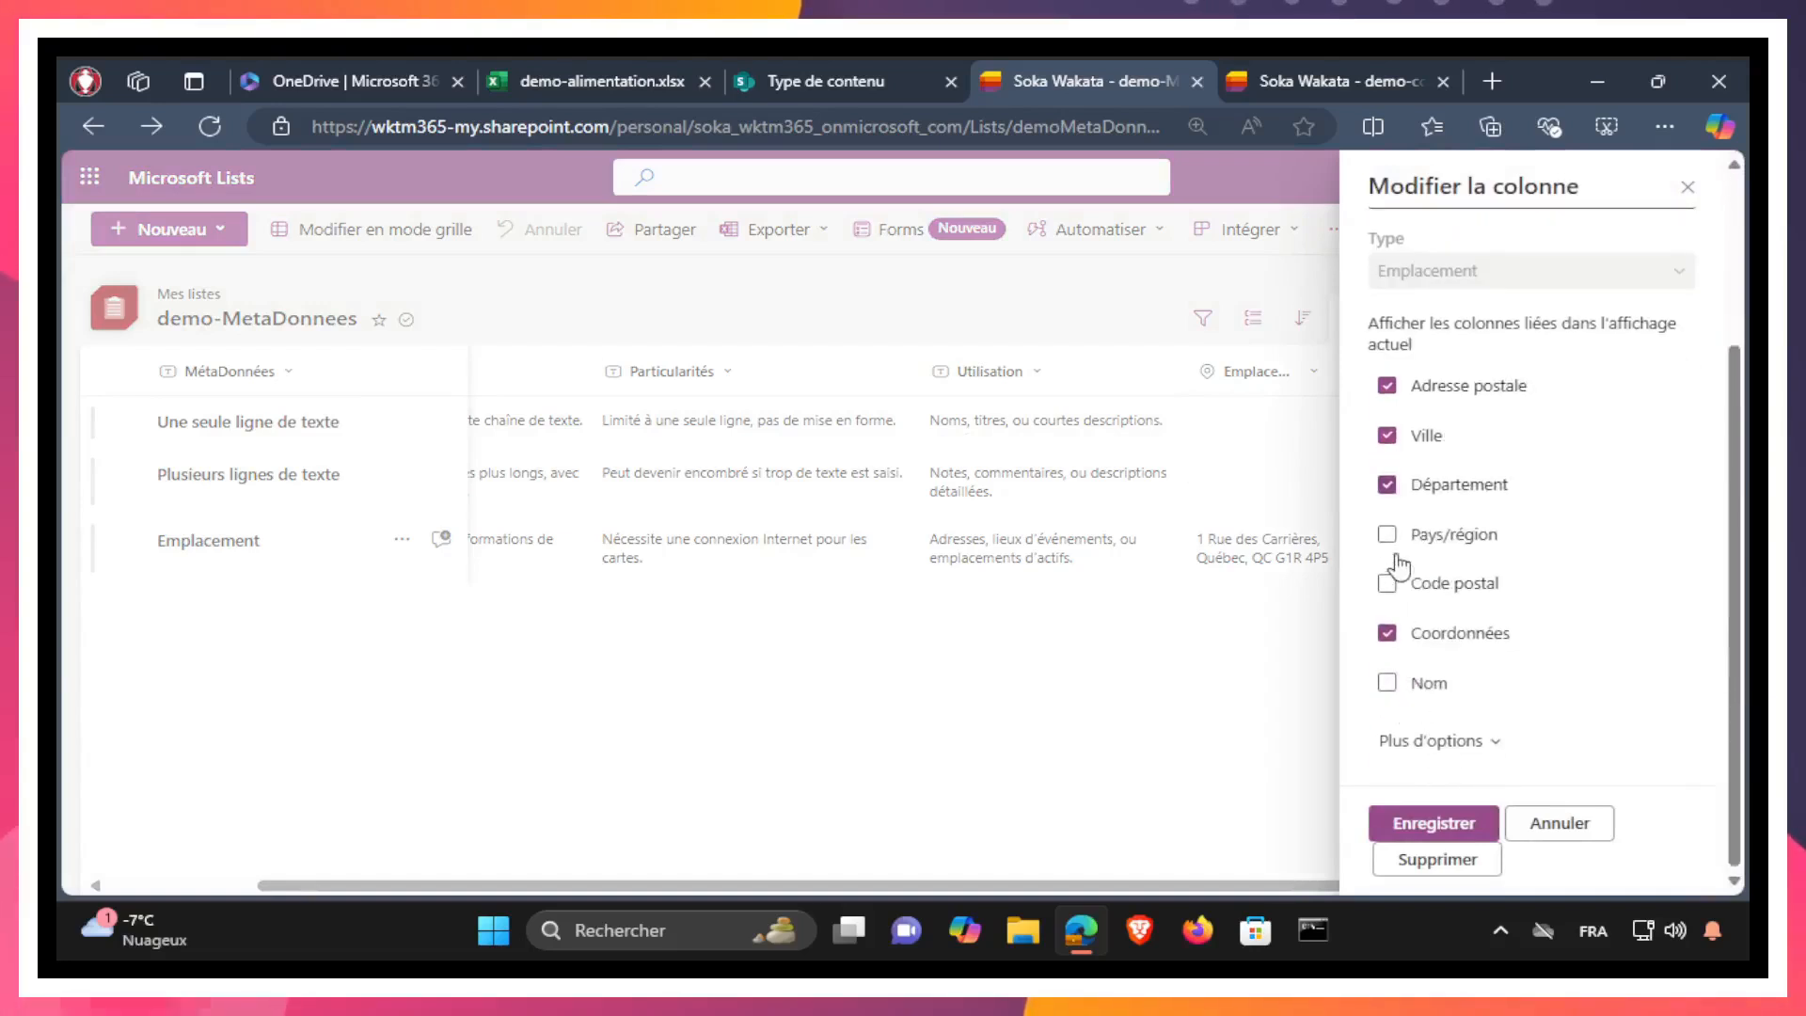
left_click(1389, 585)
left_click(1389, 683)
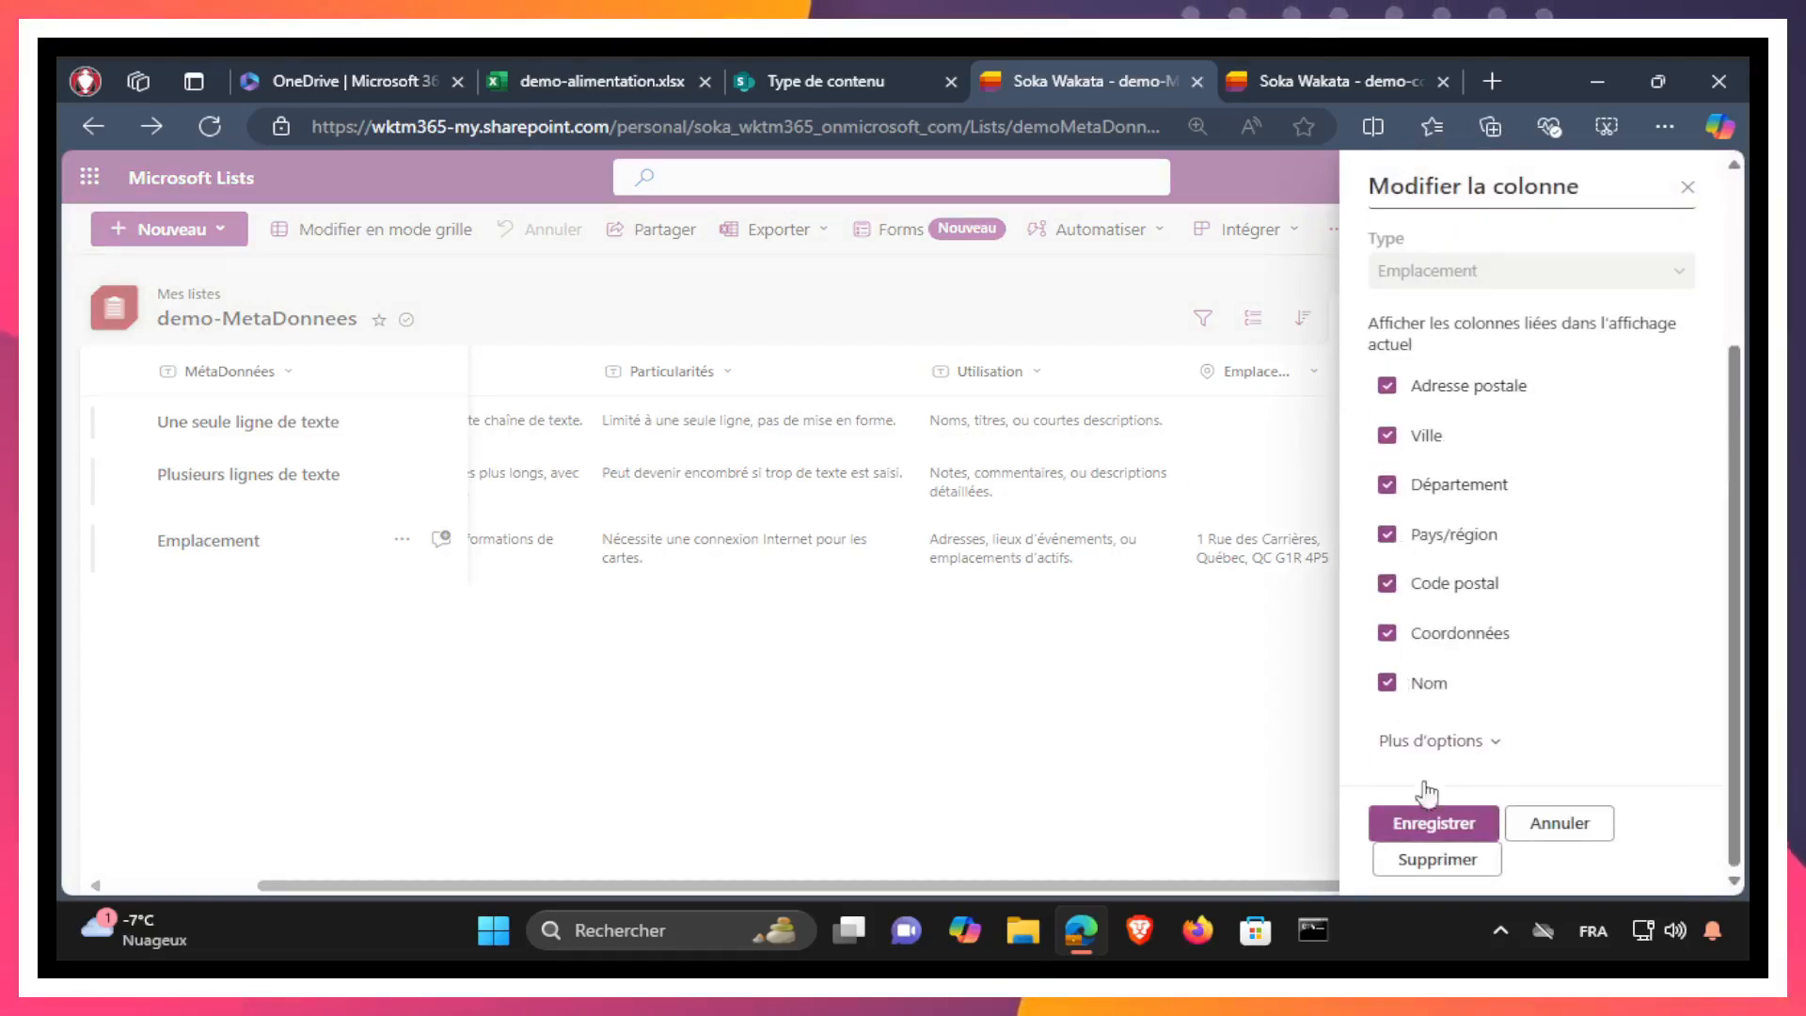
left_click(1440, 825)
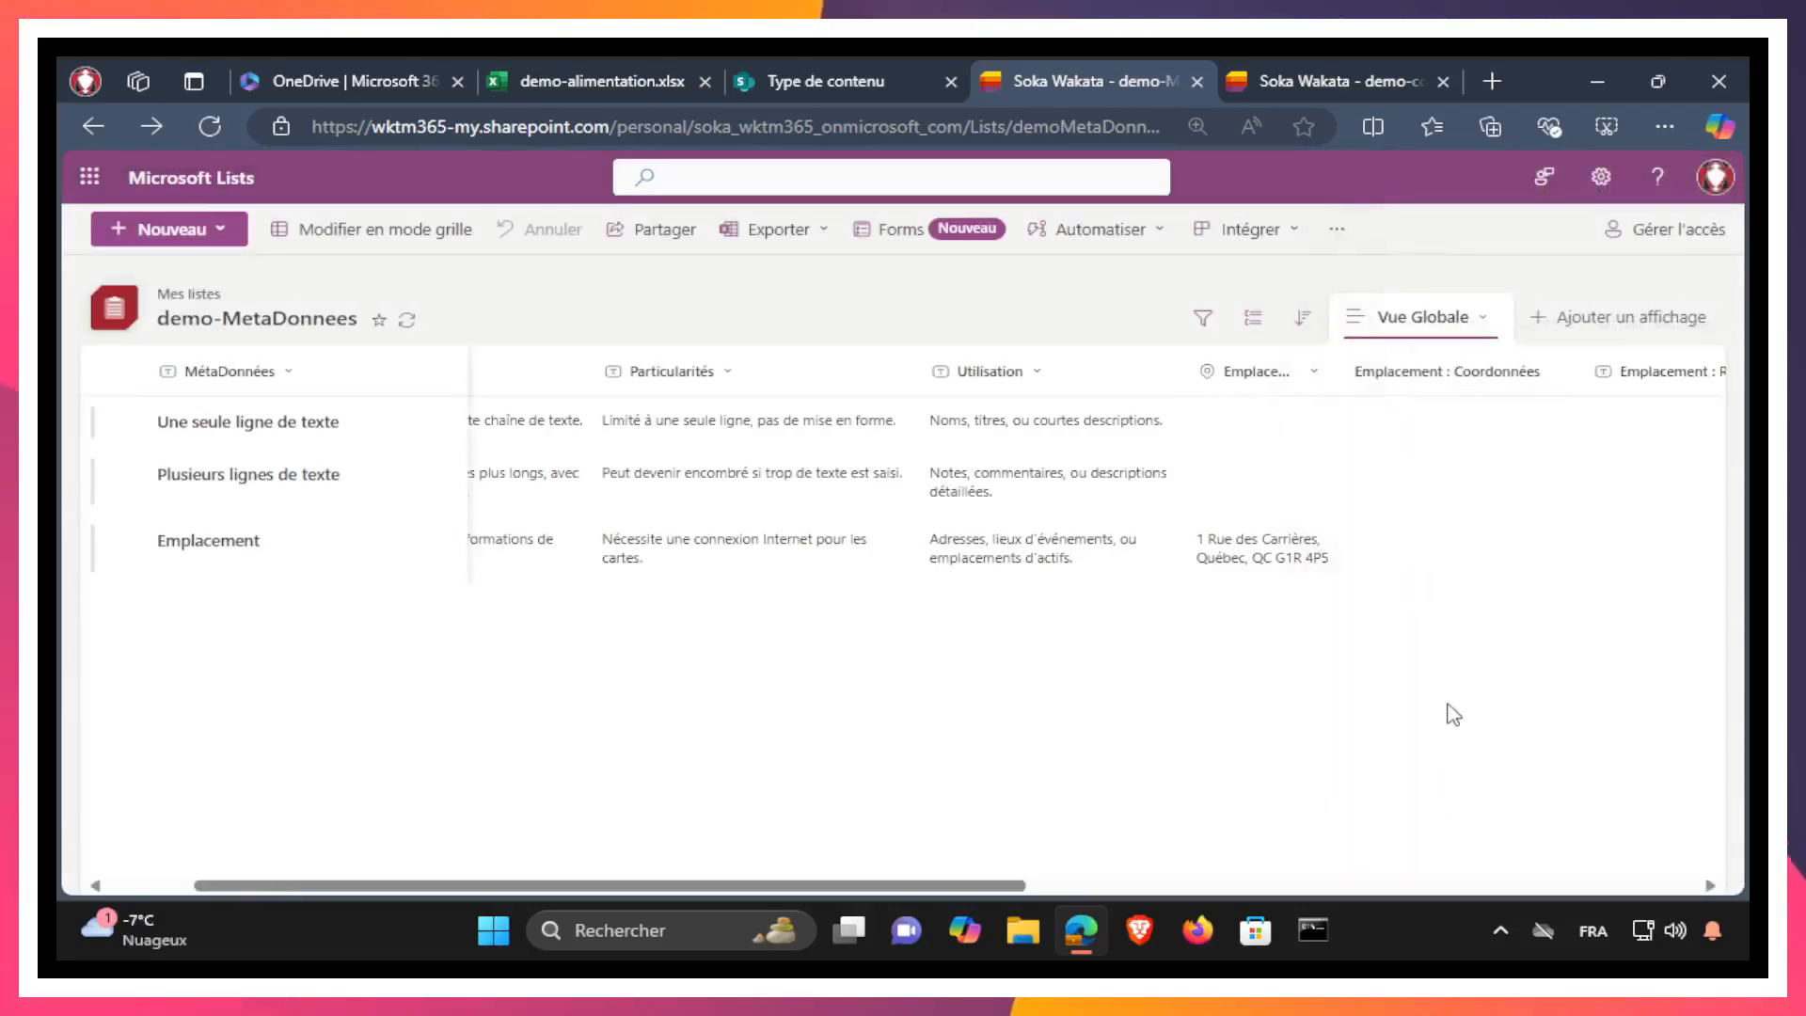
Reload the list and check which linked Emplacement columns are filled in for the custom address
left_click_drag(657, 887, 410, 616)
left_click(211, 126)
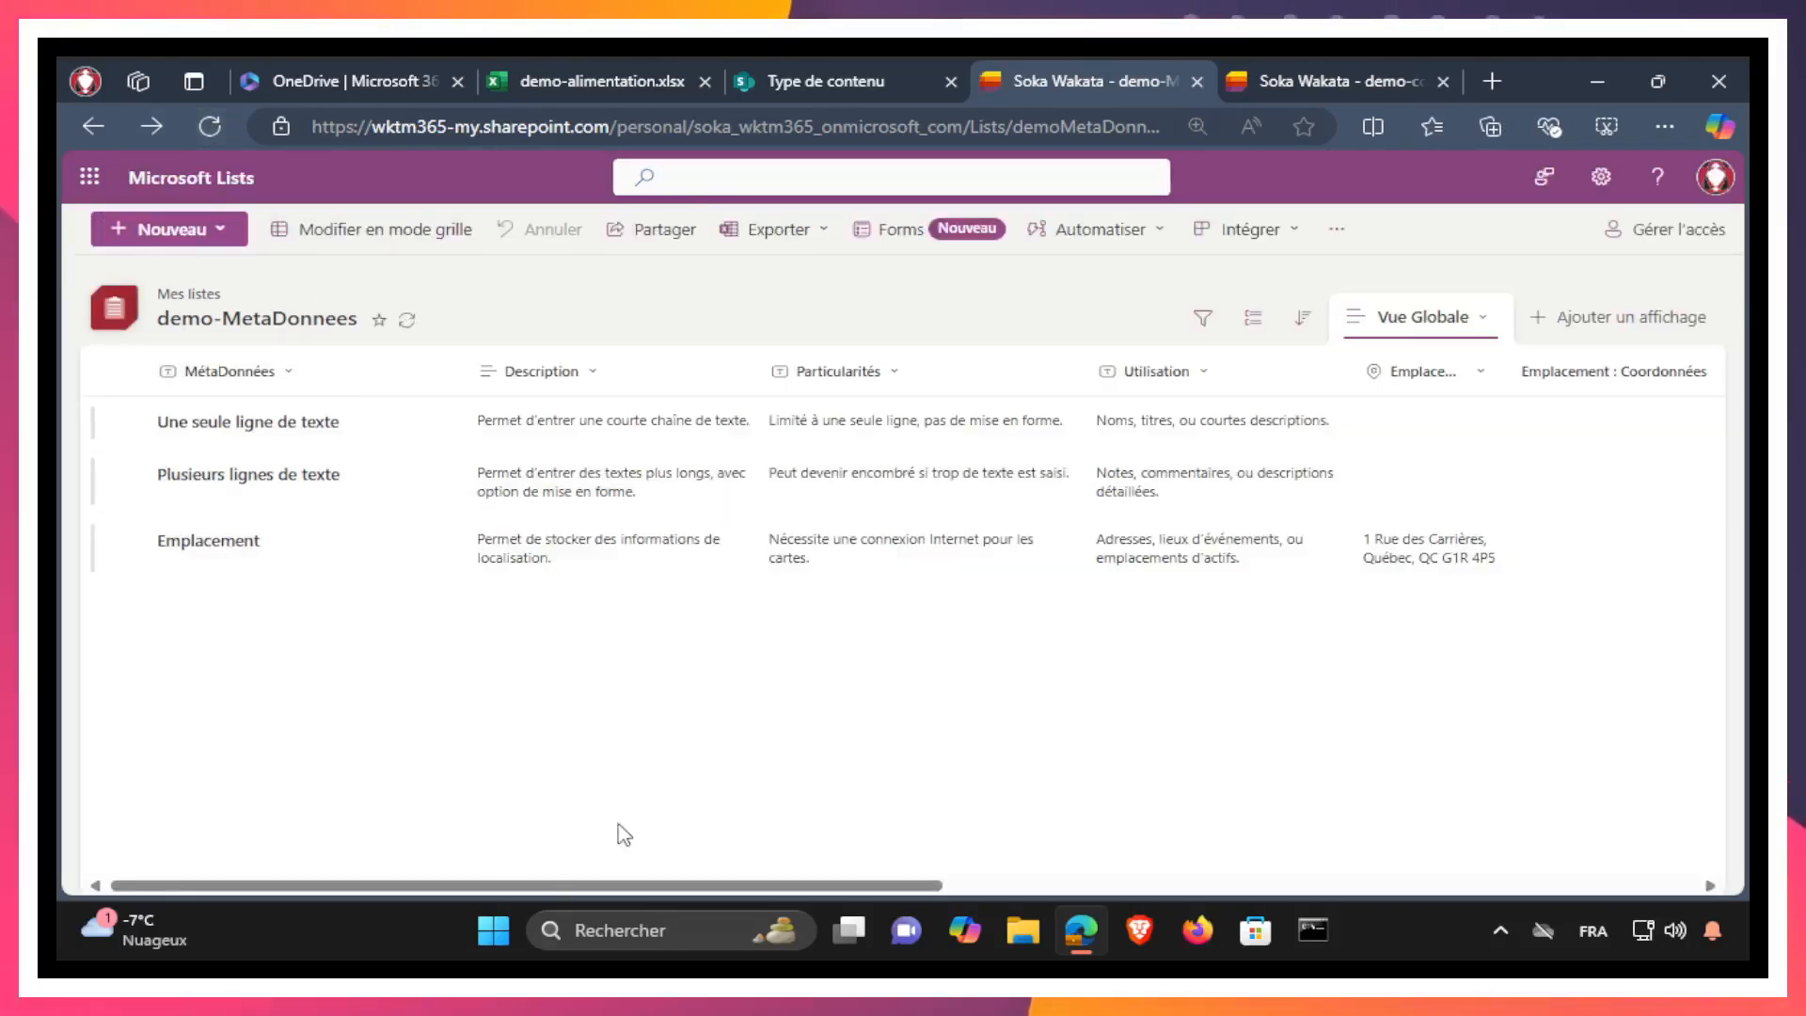
left_click_drag(655, 884, 1477, 823)
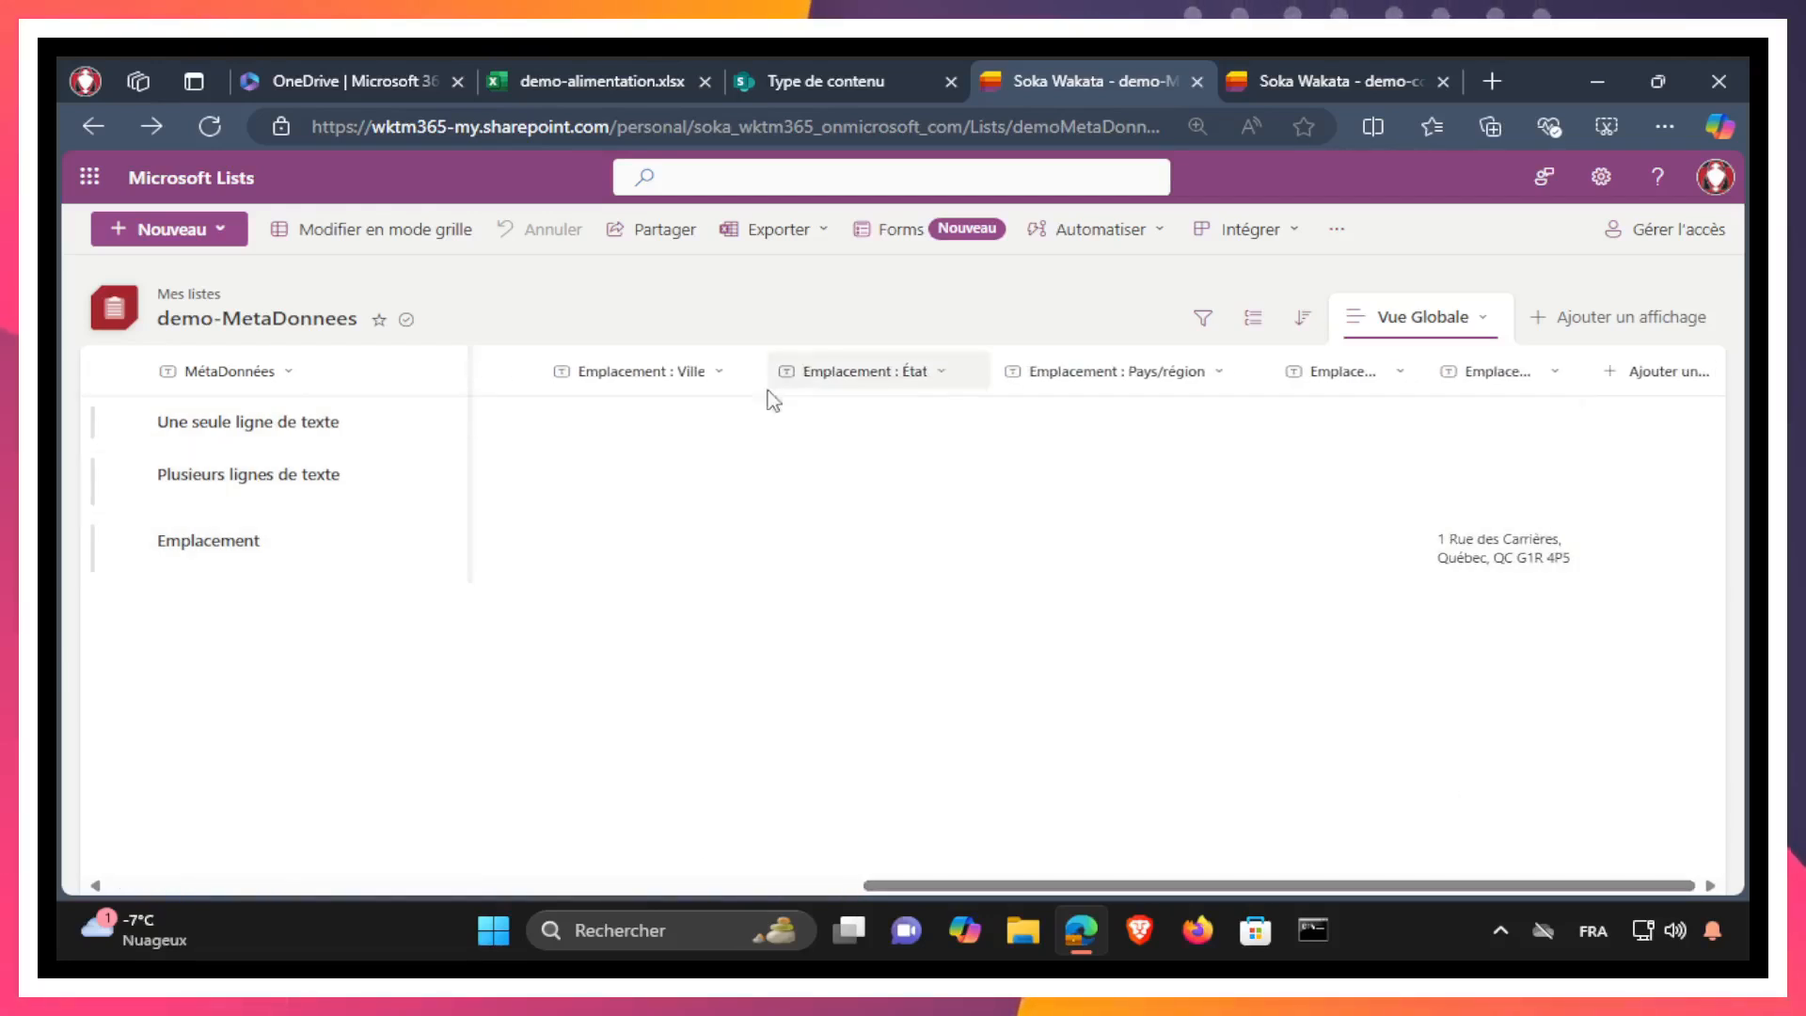